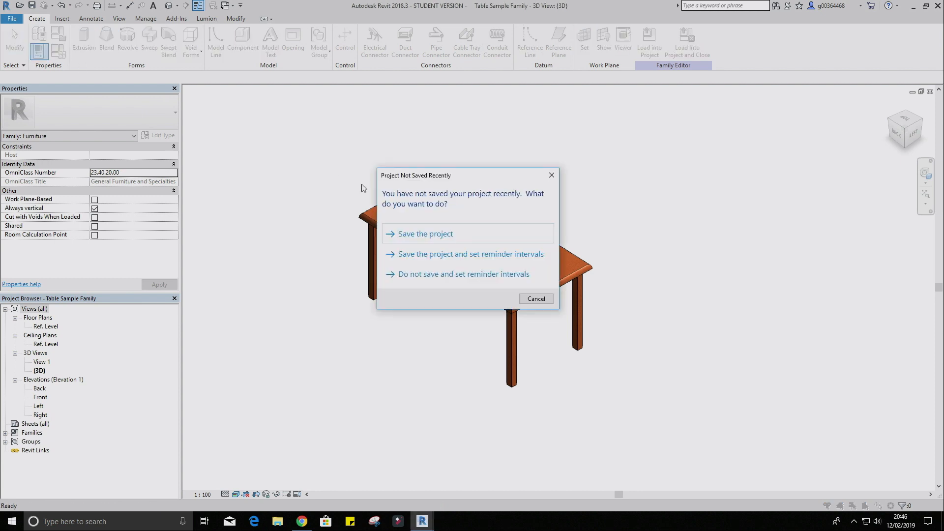
Preview the Coffee Table_Glass 1000mm x 600mm type on the sample table and switch back to Oak Table 1600mm x 800mm.
key("Escape")
left_click(203, 122)
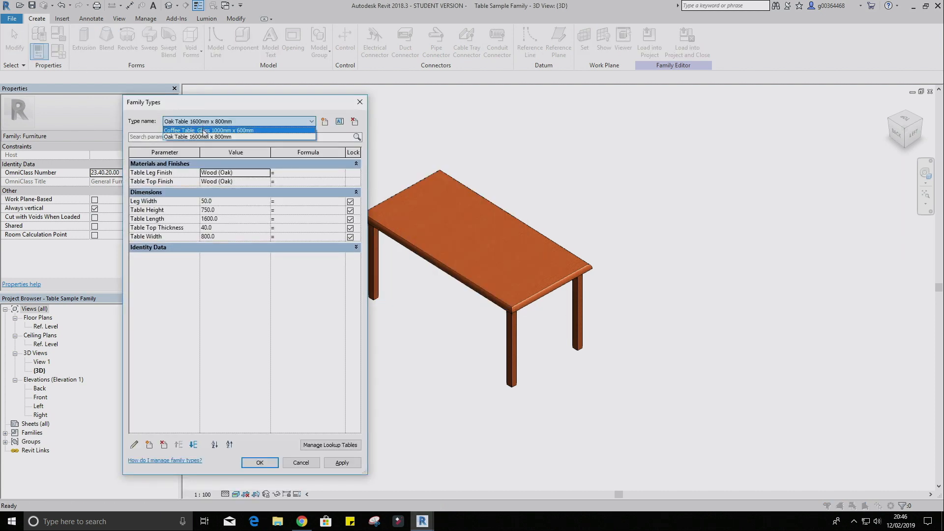
left_click(204, 130)
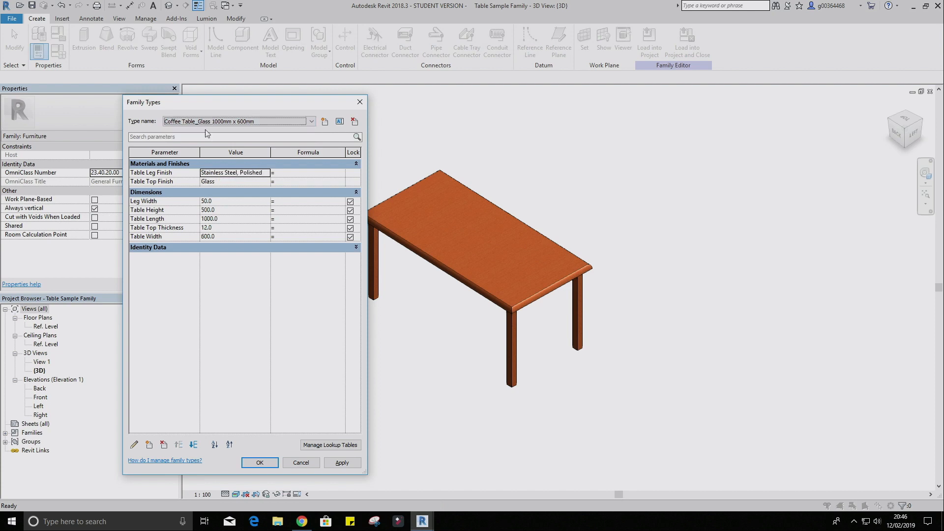
left_click(360, 462)
left_click(256, 122)
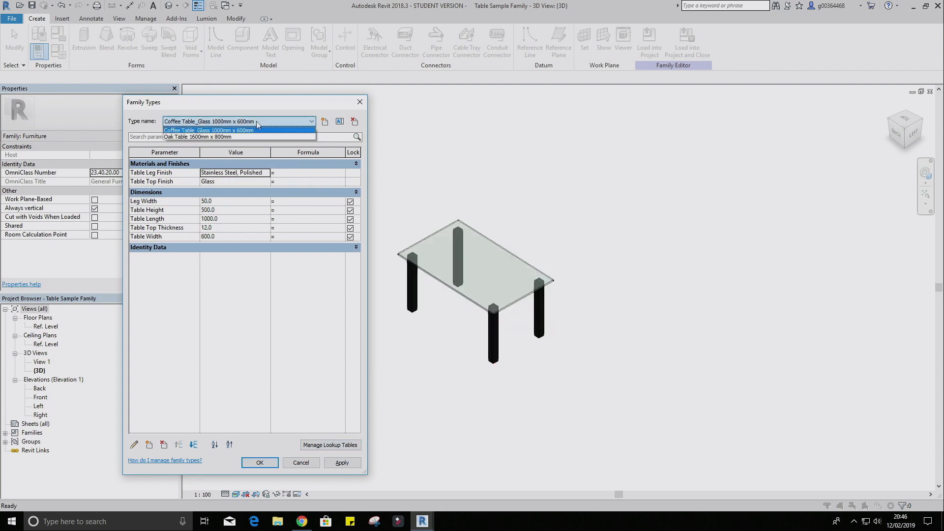
left_click(233, 137)
left_click(341, 462)
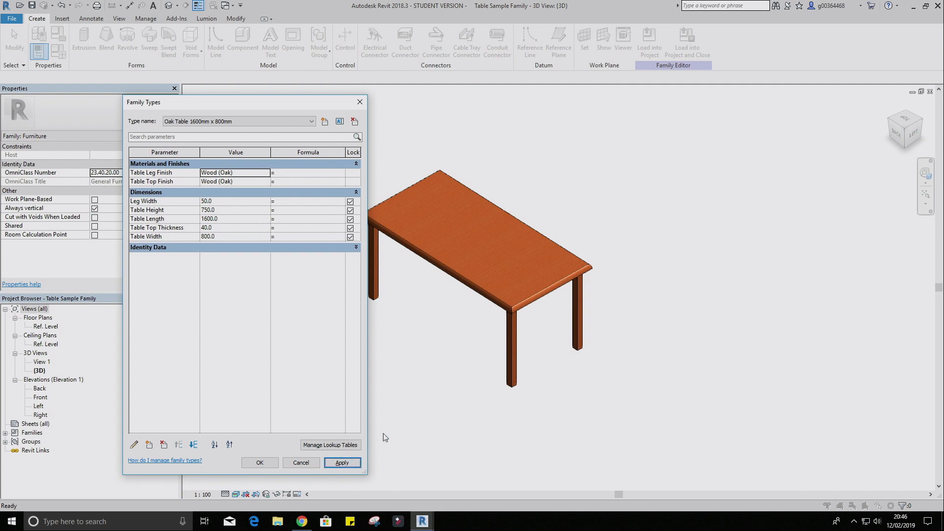
left_click(360, 102)
Switch to the other Revit window and create a new family from the Metric Furniture template.
mouse_move(424, 522)
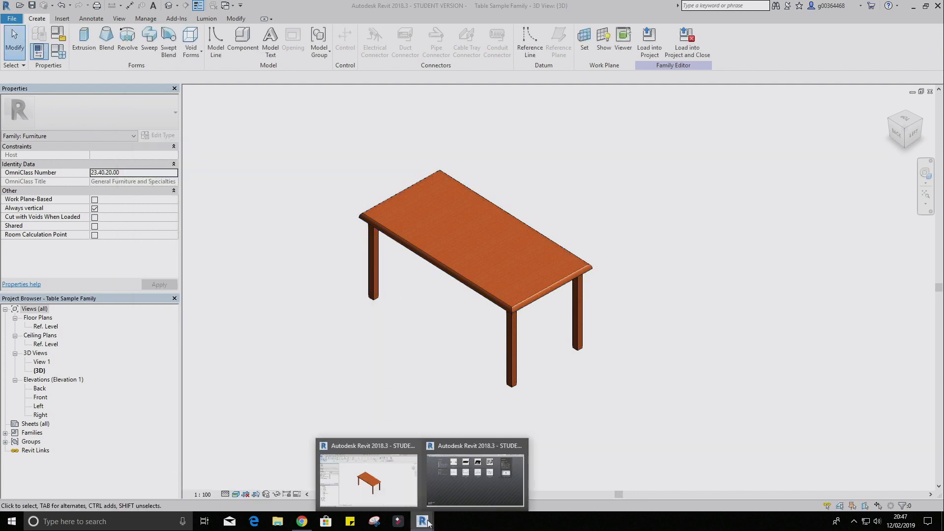
left_click(437, 496)
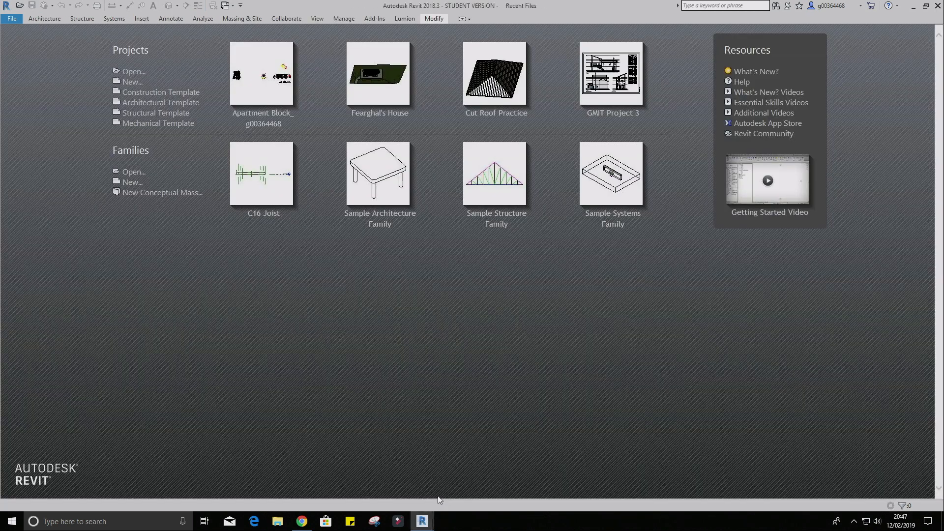
left_click(12, 20)
mouse_move(34, 56)
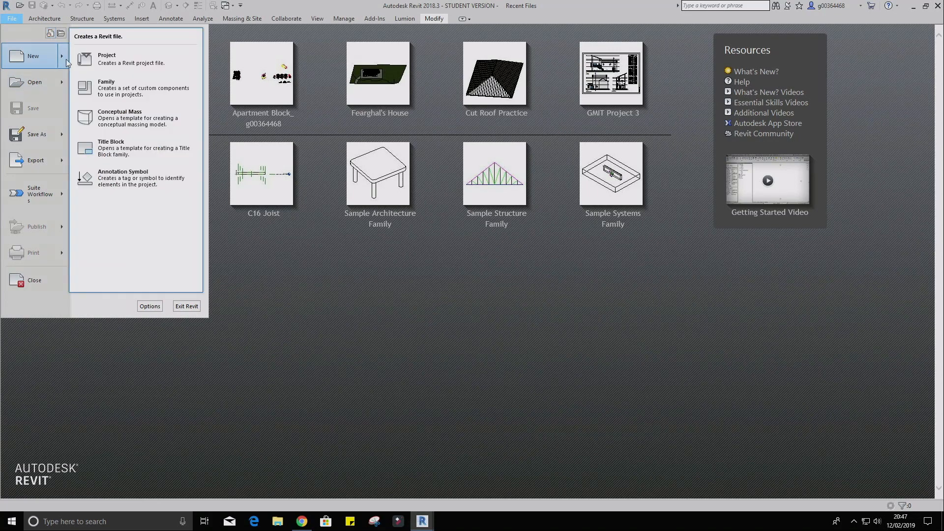
left_click(106, 82)
scroll(526, 208, "down", 5)
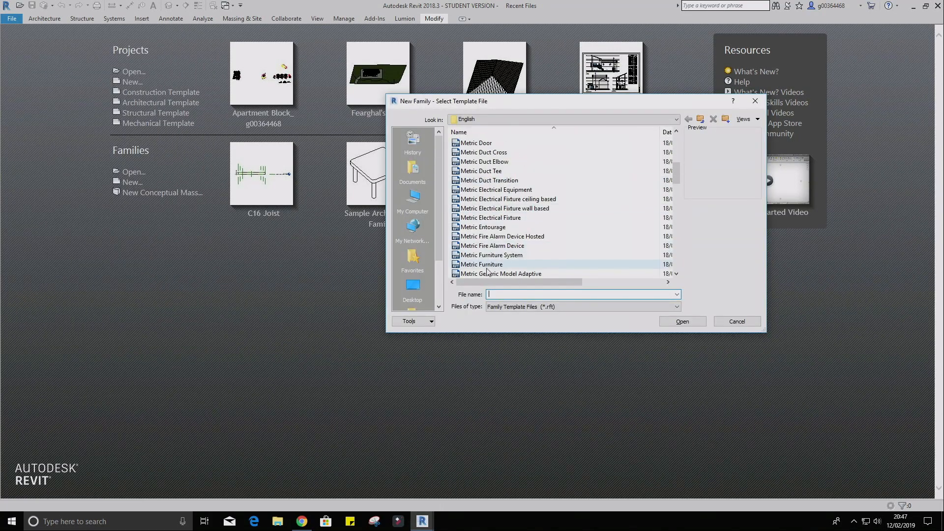
left_click(494, 268)
left_click(674, 322)
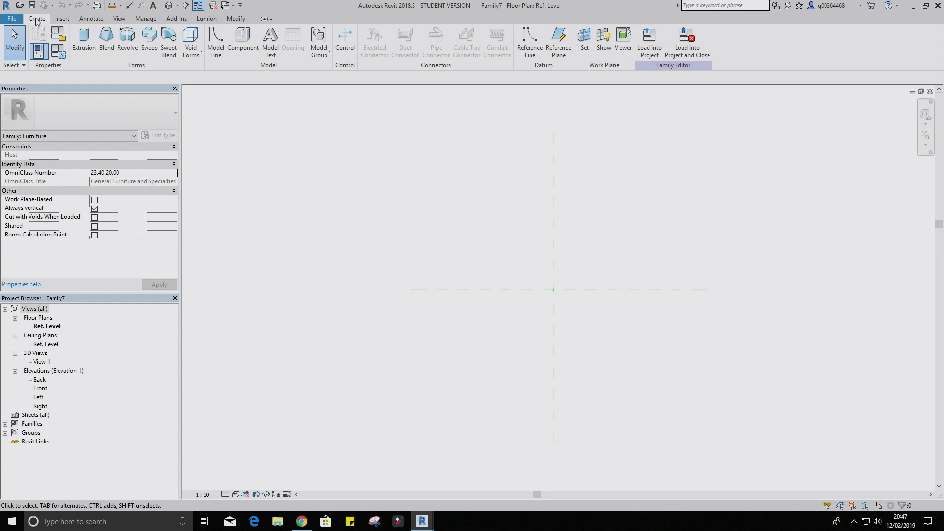
Draw a vertical reference plane about 943 mm left of the vertical centre plane in the Ref. Level plan.
left_click(559, 40)
left_click(451, 143)
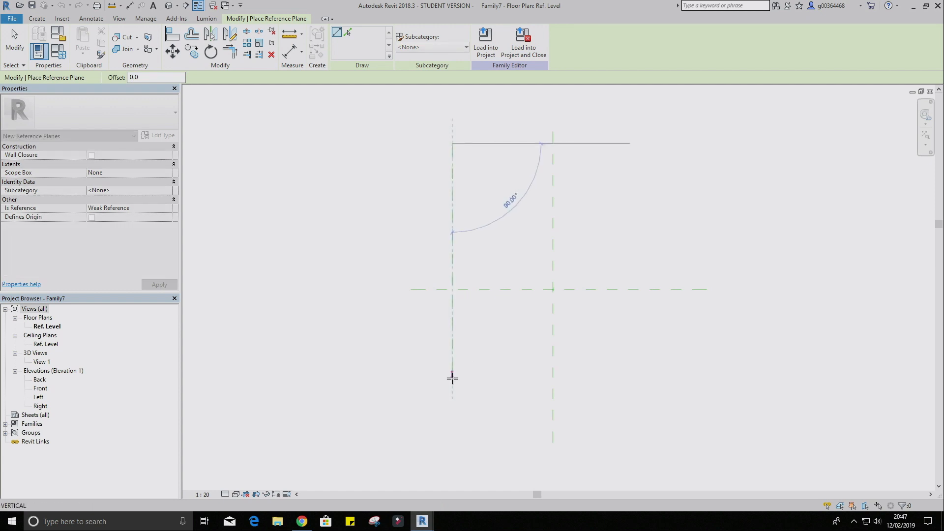
left_click(452, 426)
key("Escape")
key("Escape")
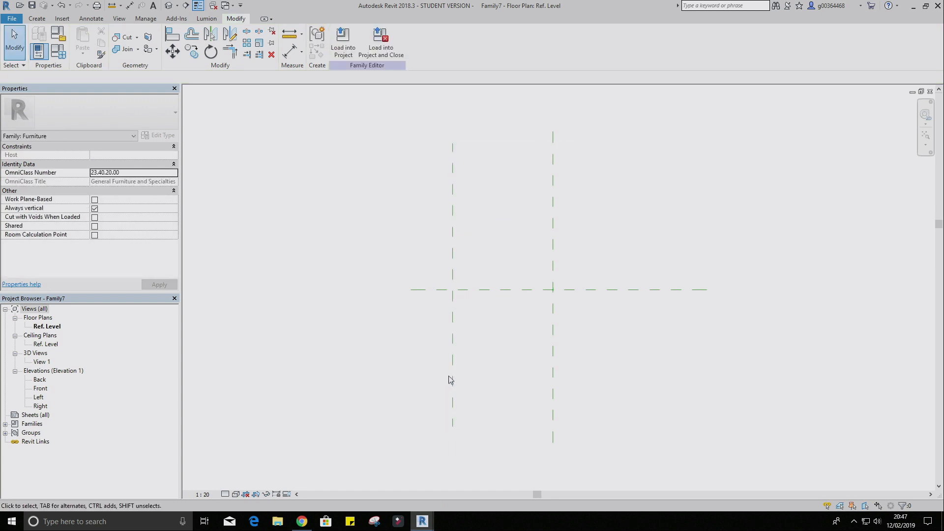
Mirror a copy of the left vertical reference plane about the vertical centre plane.
left_click(453, 379)
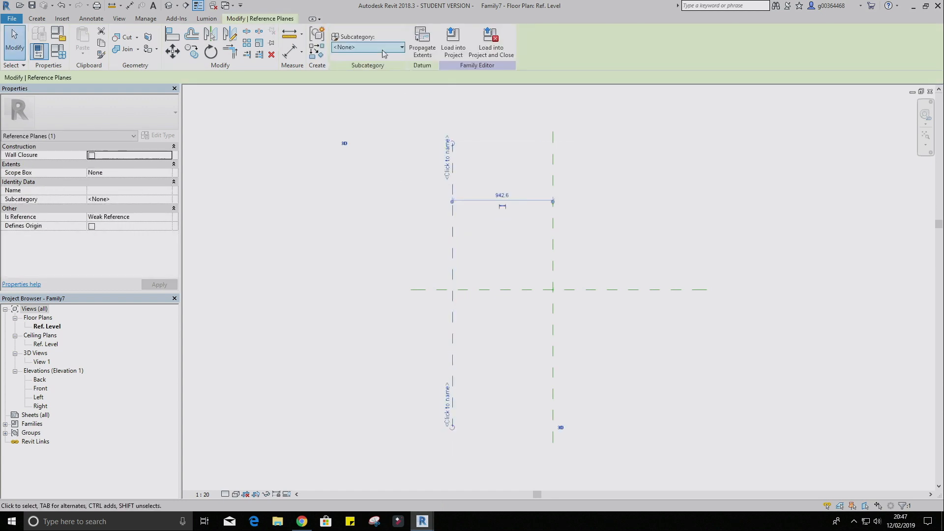
left_click(210, 34)
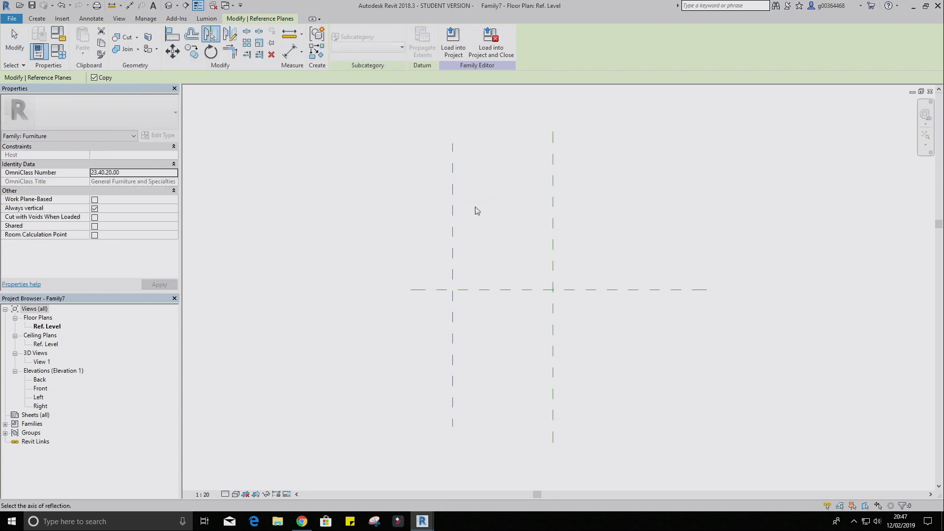
left_click(553, 247)
key("Escape")
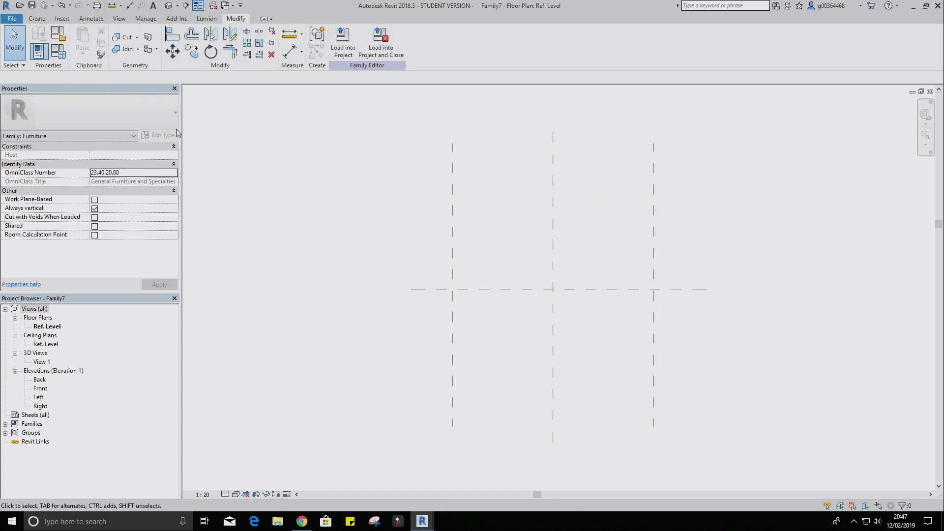
Draw a horizontal reference plane about 1091 mm above the horizontal centre plane, crossing all vertical planes.
left_click(37, 19)
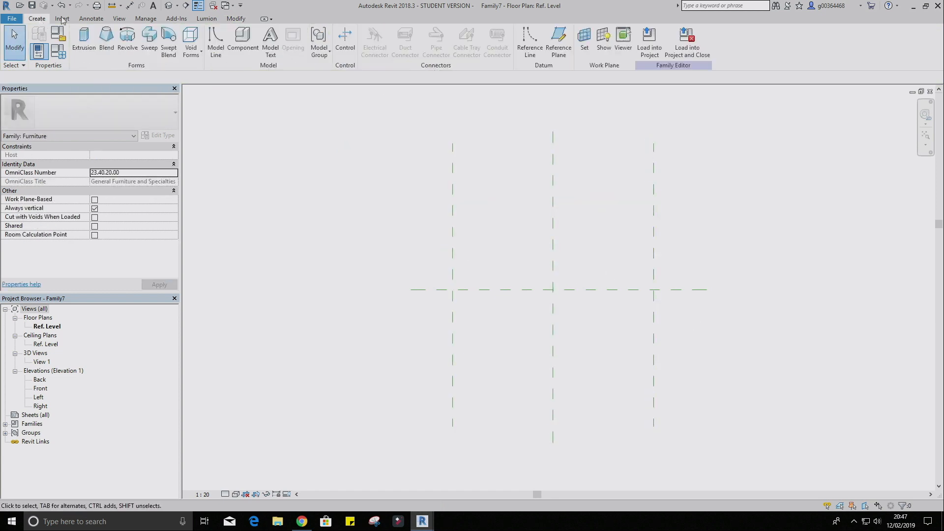
left_click(559, 48)
left_click(380, 173)
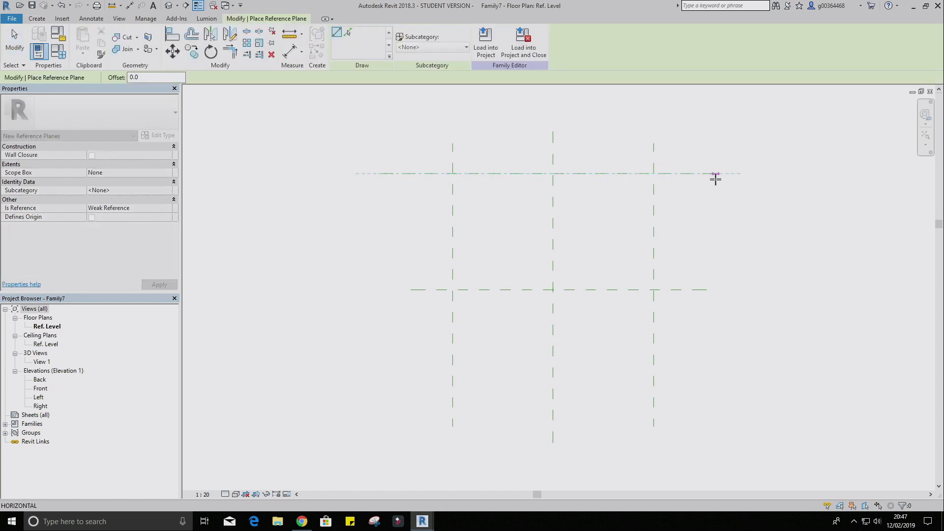
left_click(715, 173)
key("Escape")
key("Escape")
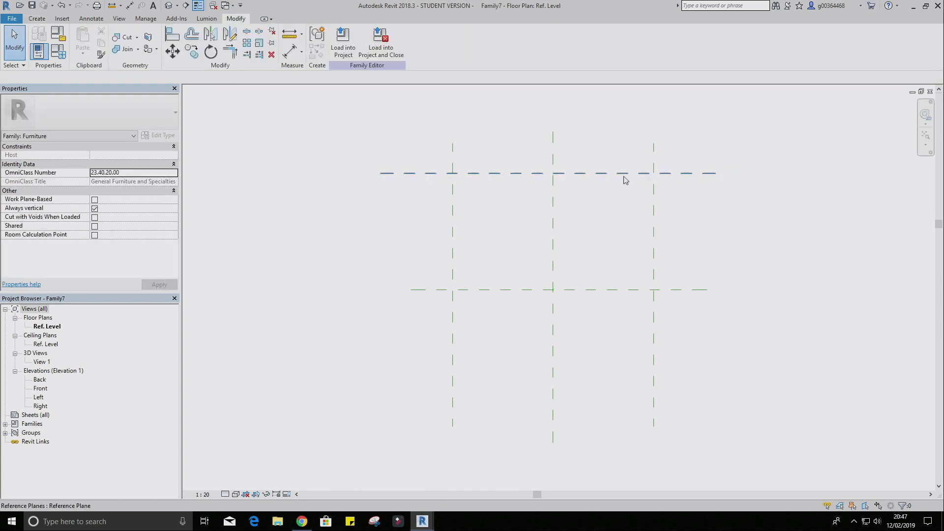
Mirror a copy of the upper horizontal reference plane about the horizontal centre plane.
left_click(626, 175)
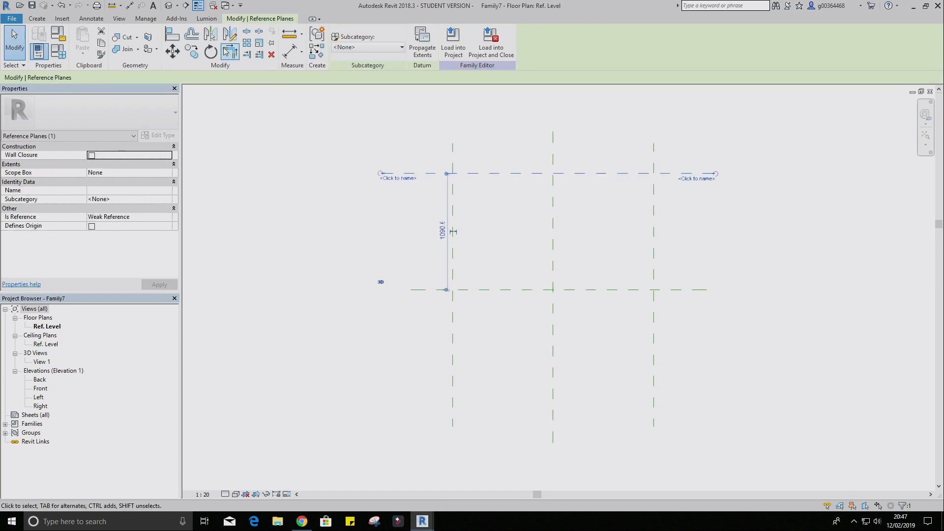
left_click(211, 35)
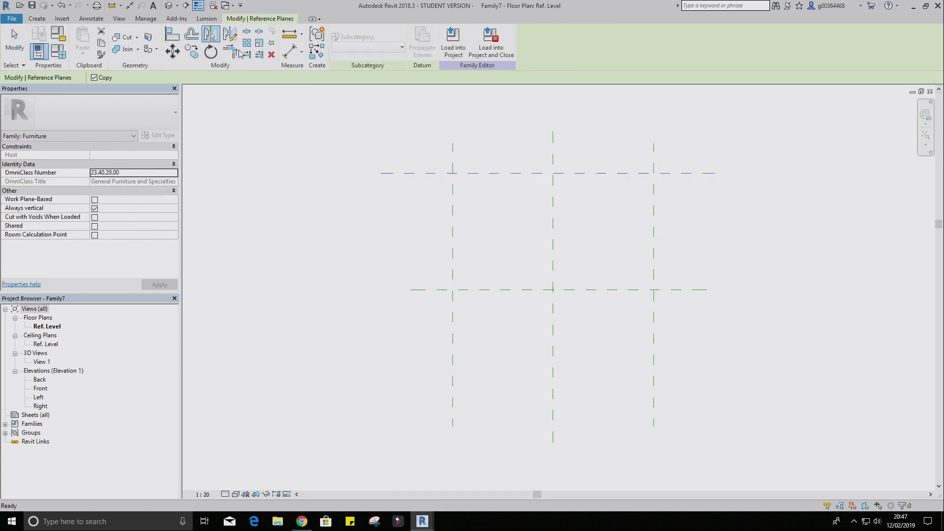
left_click(508, 290)
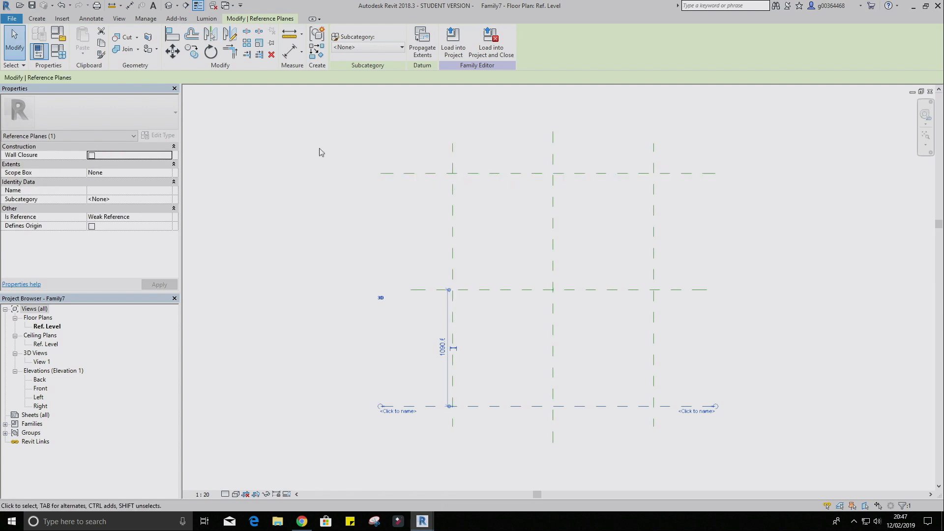
left_click(394, 162)
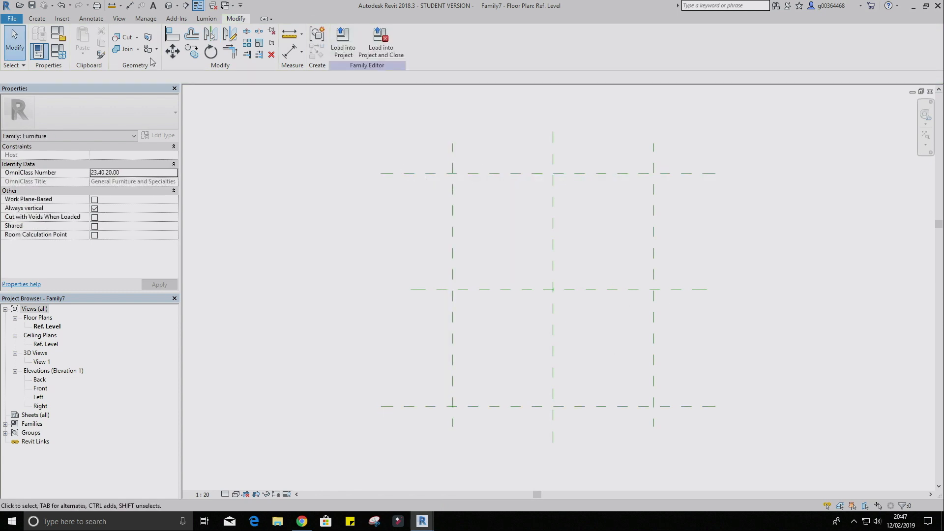
Place an aligned dimension chain across the three vertical reference planes and constrain its segments as equal (EQ).
left_click(91, 18)
left_click(41, 35)
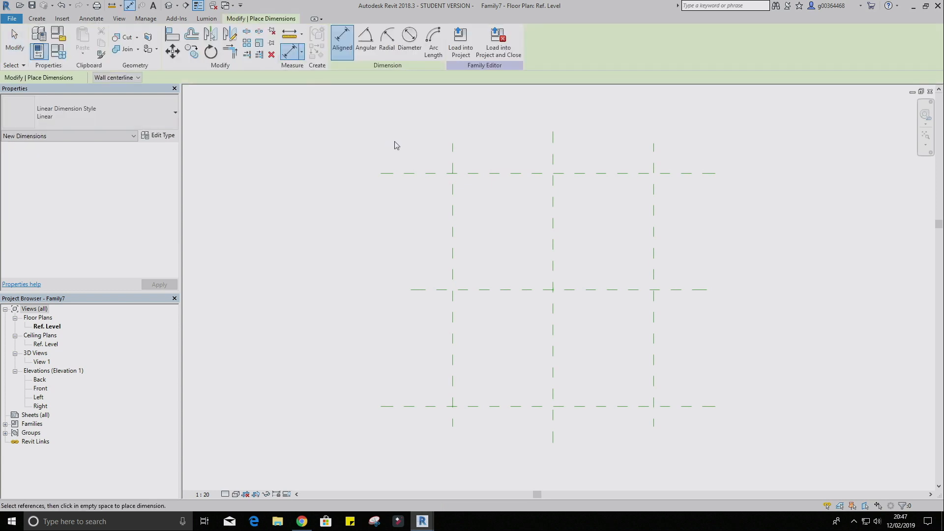
left_click(451, 159)
left_click(554, 162)
left_click(653, 152)
middle_click_drag(632, 158, 595, 209)
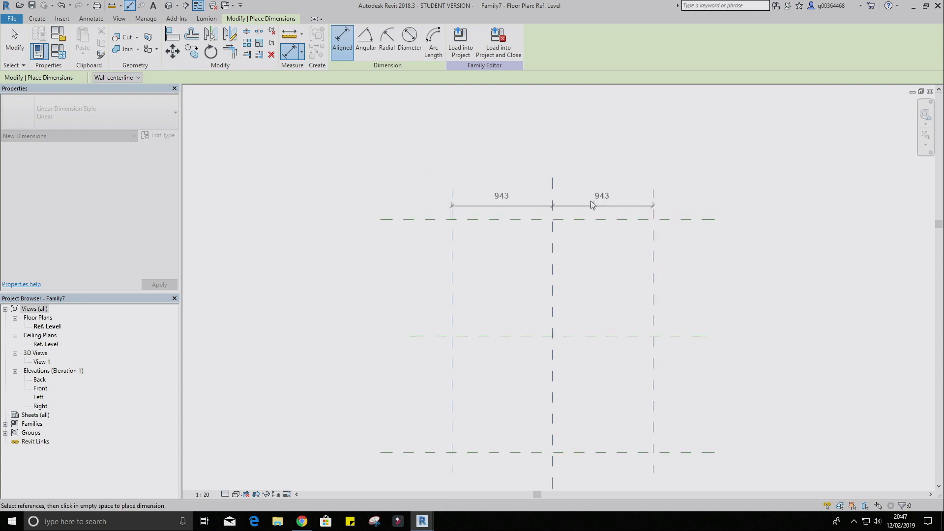
left_click(565, 138)
left_click(553, 110)
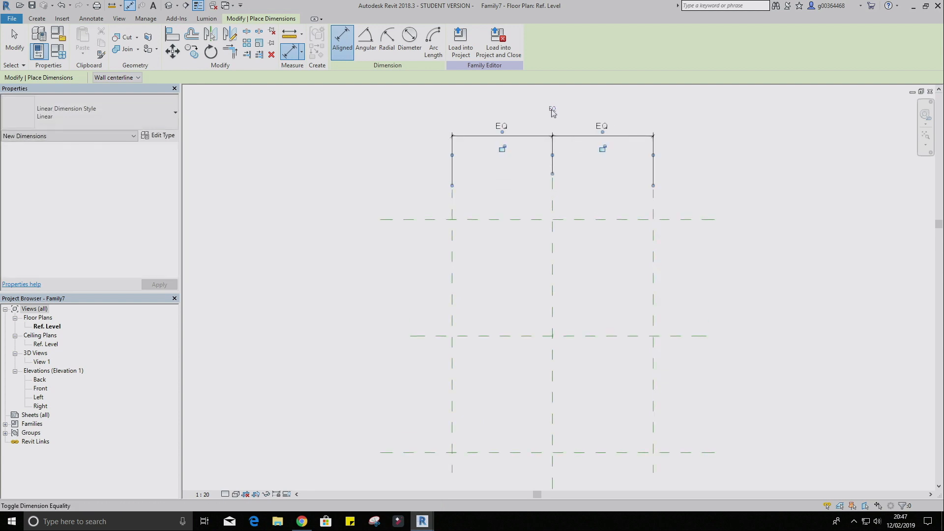
Add an overall aligned dimension between the two outer vertical reference planes, above the equality dimension.
left_click(453, 234)
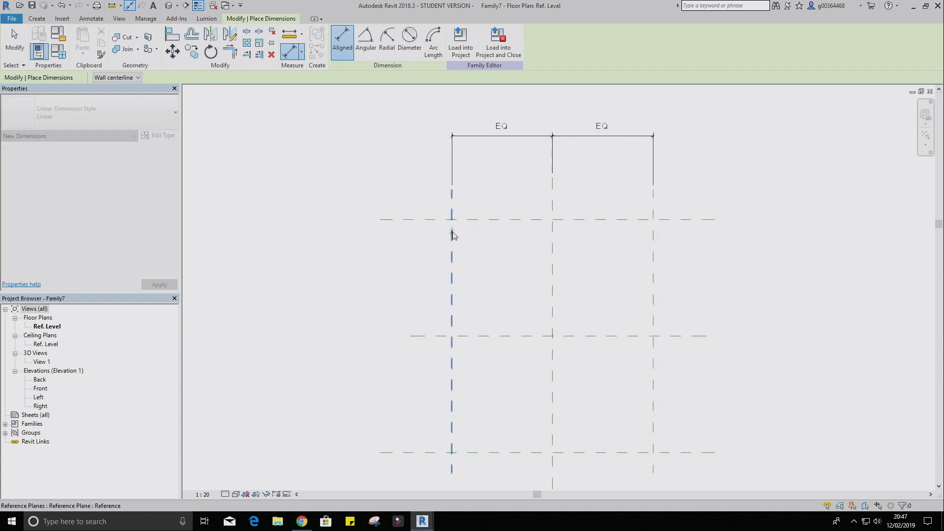
left_click(654, 242)
middle_click_drag(654, 242, 638, 280)
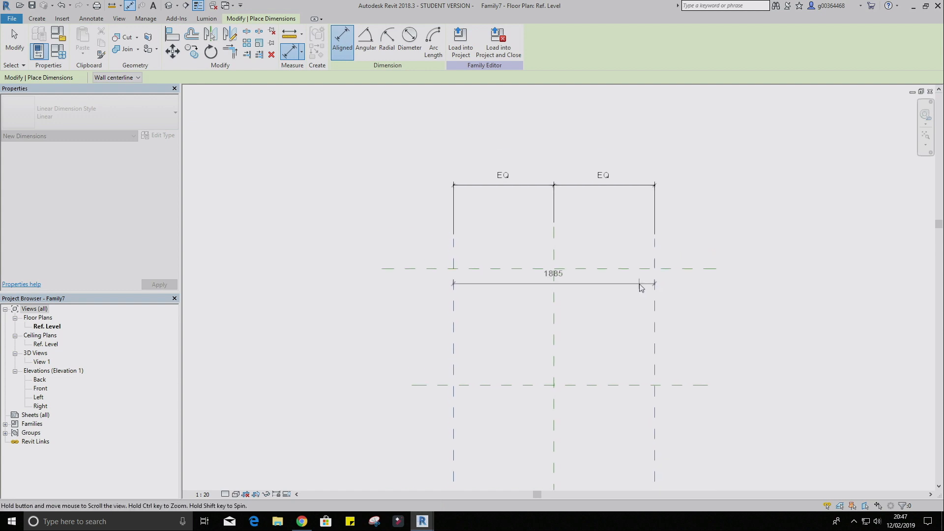
left_click(610, 118)
scroll(580, 131, "down", 2)
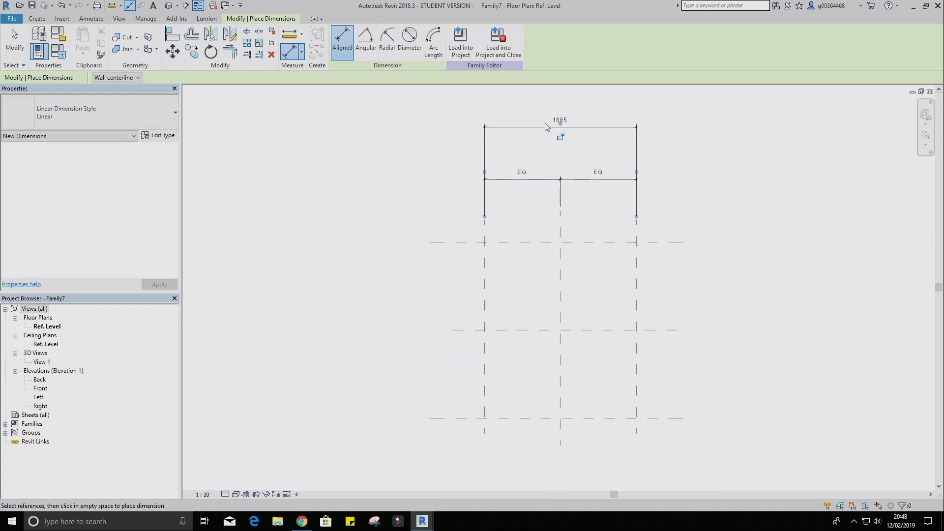
Place an aligned dimension chain across the three horizontal reference planes, left of them, and constrain its segments as equal (EQ).
left_click(513, 423)
left_click(495, 330)
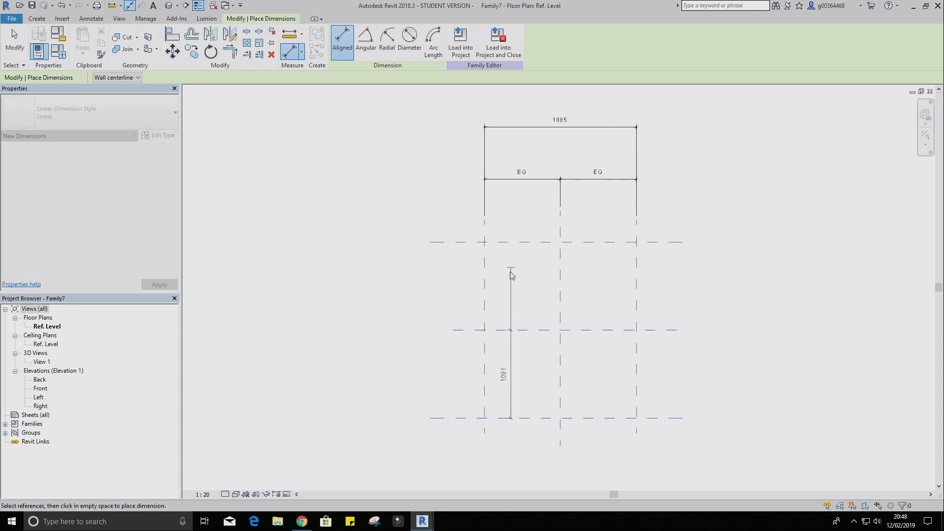
left_click(496, 242)
left_click(386, 329)
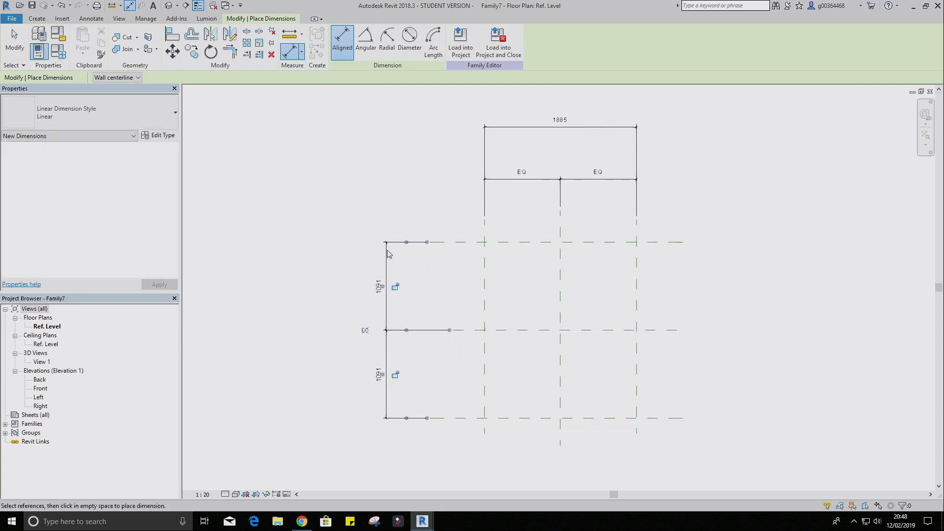
left_click(367, 331)
Add an overall aligned dimension between the two outer horizontal reference planes, left of the equality dimension.
left_click(449, 418)
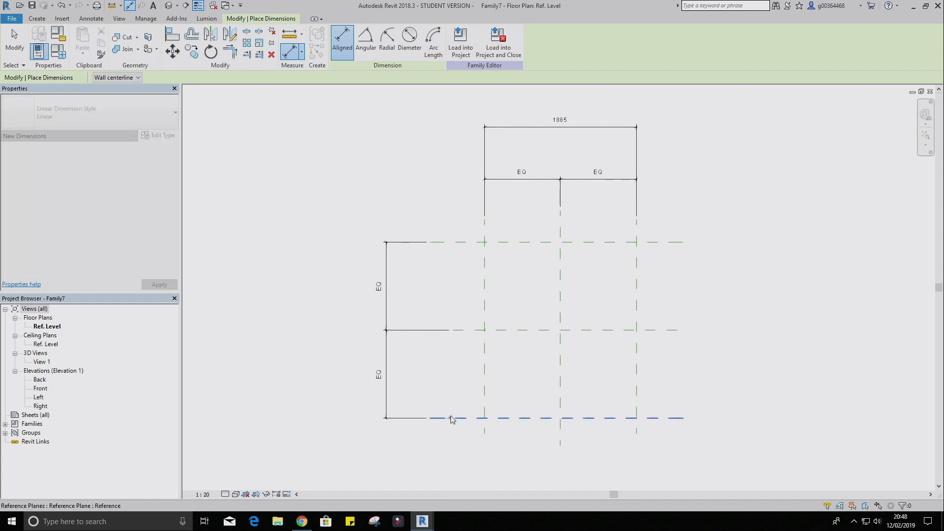
left_click(442, 242)
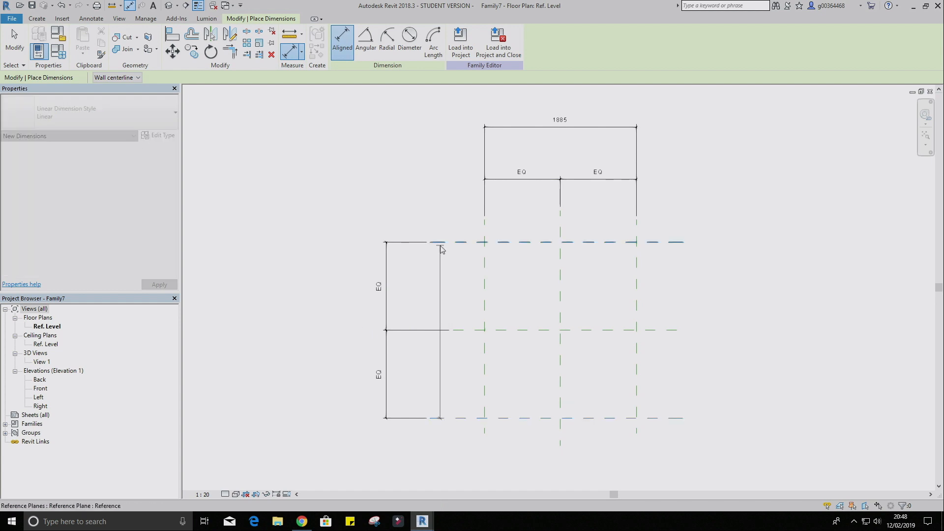
left_click(337, 248)
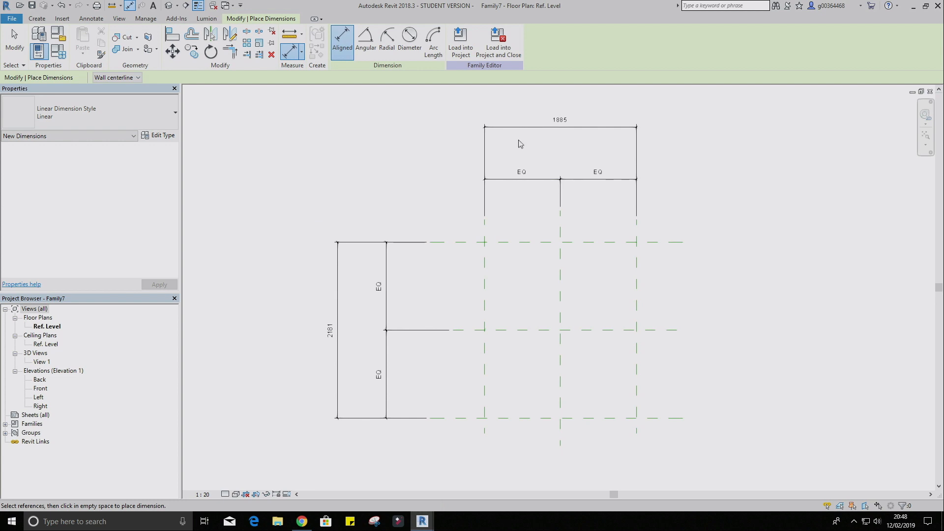
key("Escape")
key("Escape")
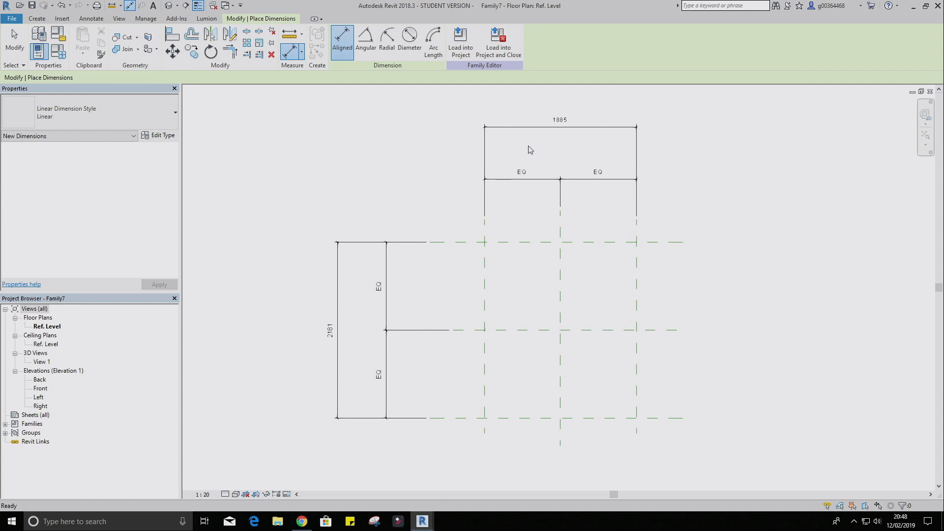
Label the overall dimension between the outer vertical reference planes with a new family type parameter named Table Length and lock it.
left_click(522, 129)
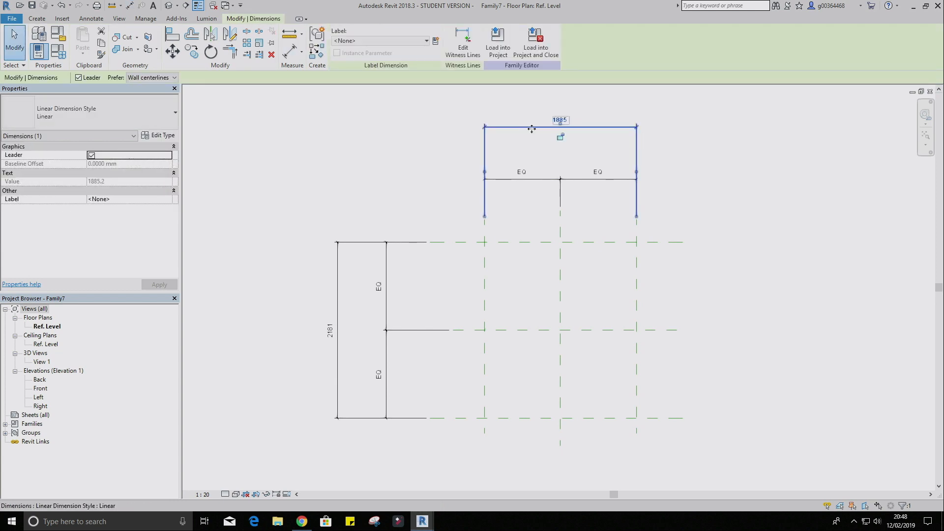
left_click(436, 43)
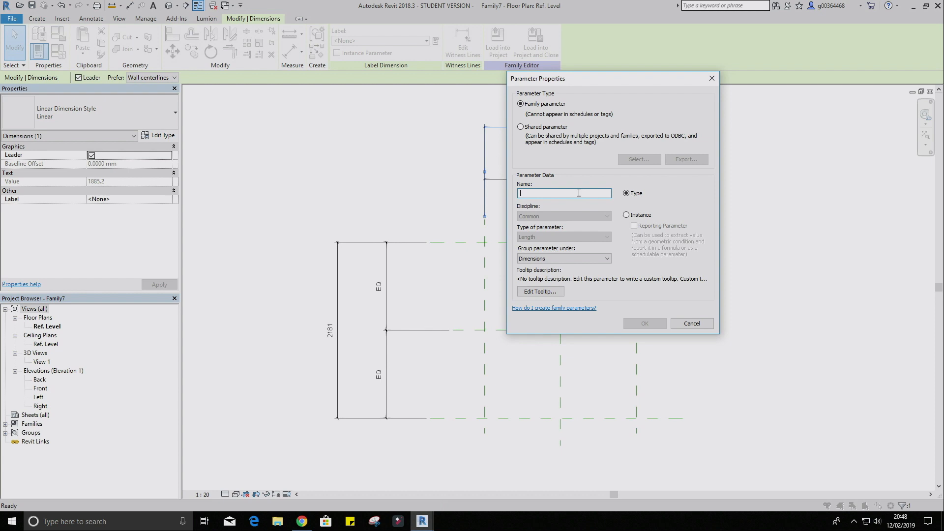
type("Table Length")
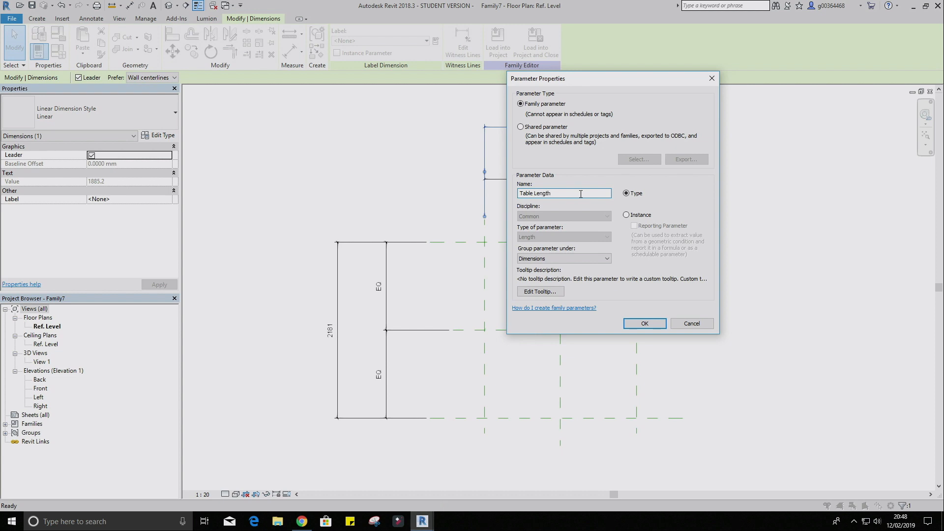
left_click(645, 323)
left_click(560, 137)
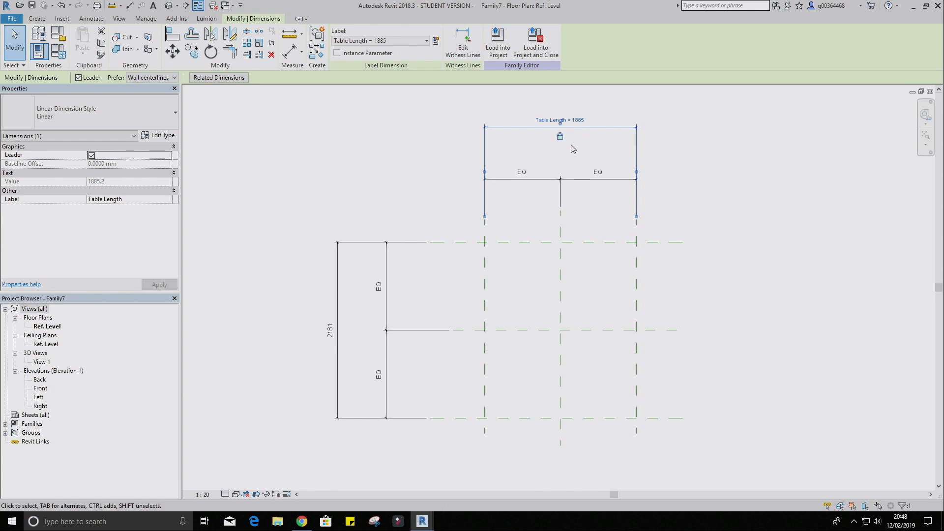
Label the overall dimension between the outer horizontal reference planes with a new family type parameter named Table Width and lock it.
left_click(452, 328)
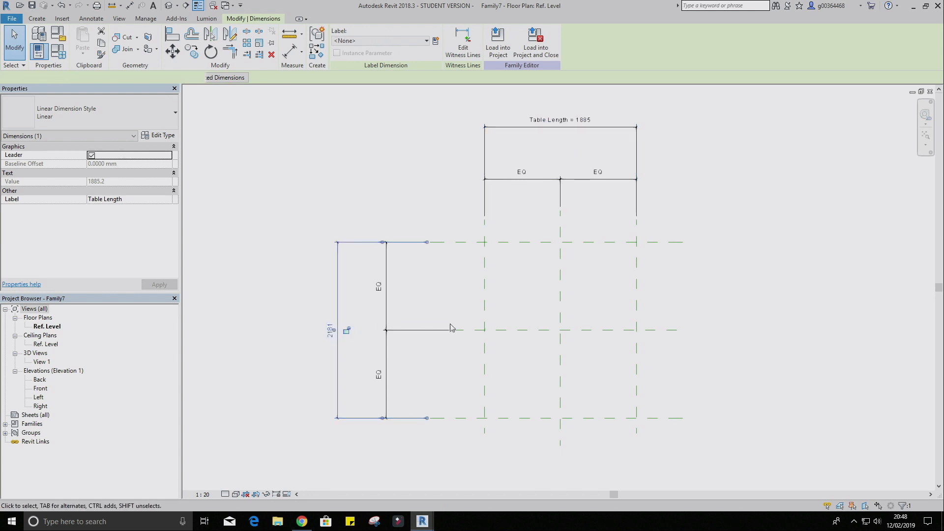
left_click(436, 41)
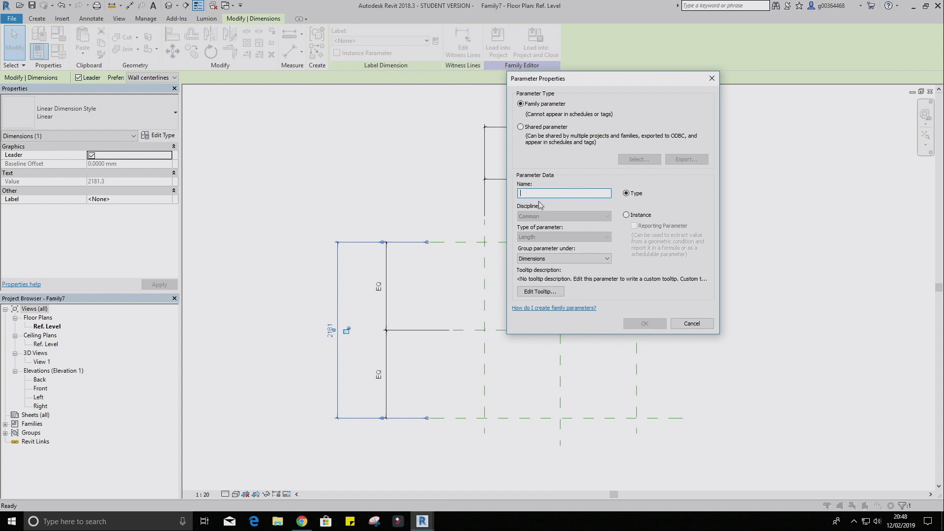
type("Table Width")
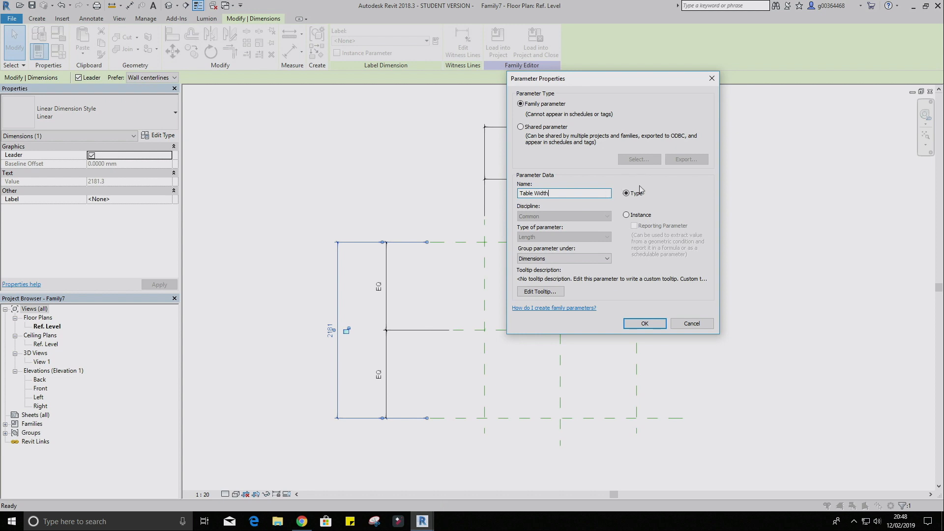
left_click(645, 323)
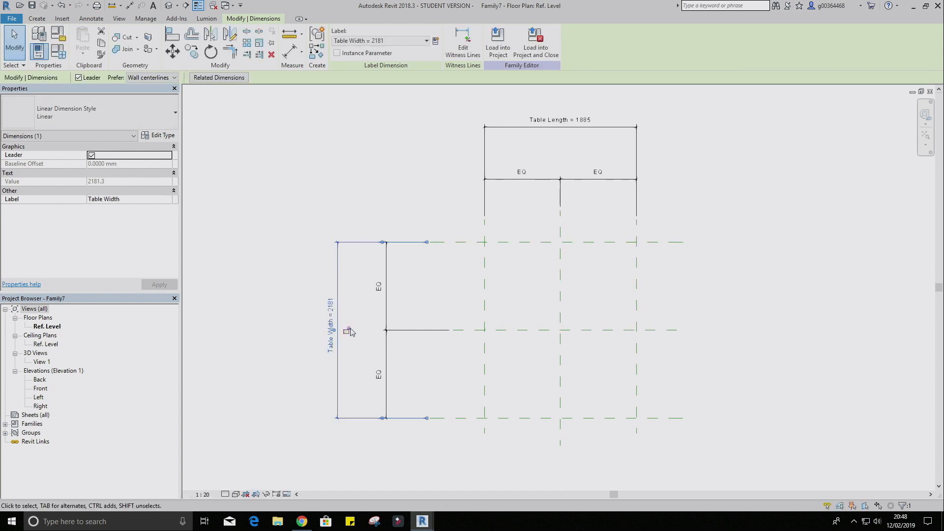
Start an extrusion and sketch a rectangular profile between opposite intersections of the outer reference planes.
left_click(41, 21)
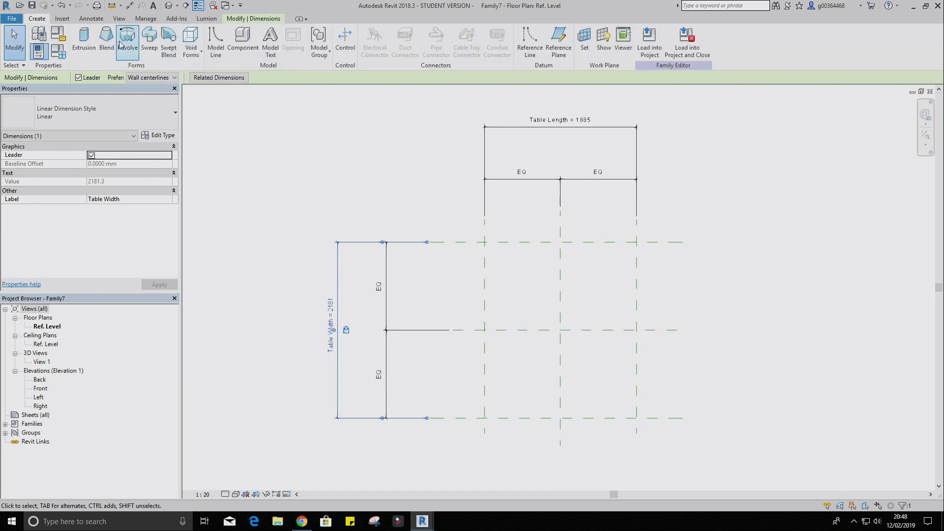
left_click(88, 44)
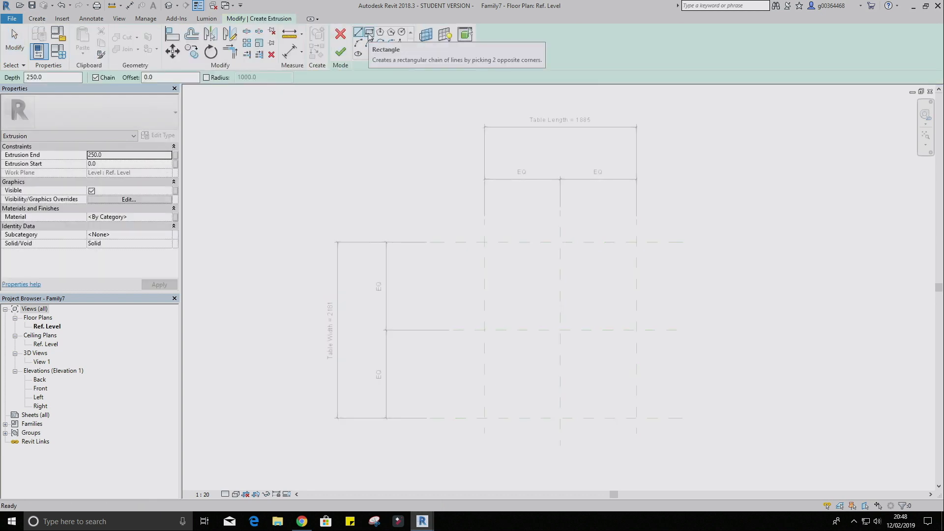
left_click(370, 33)
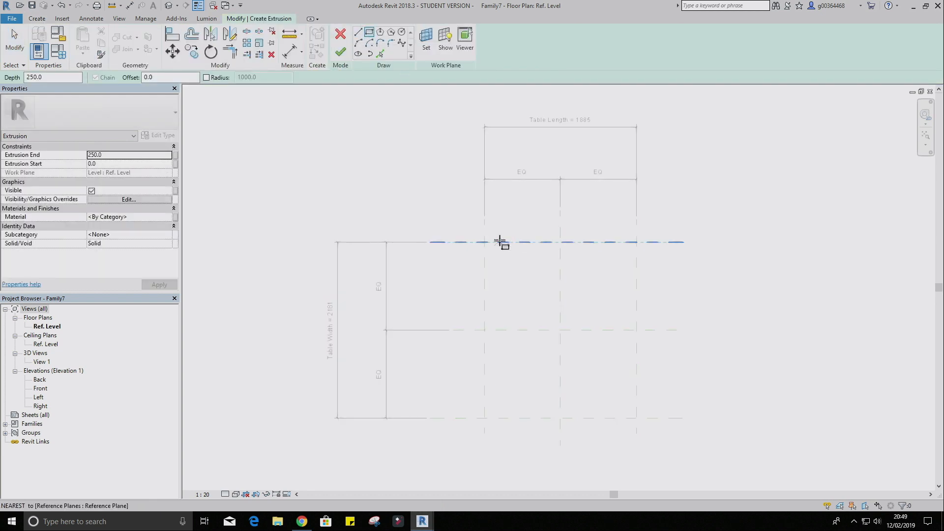
left_click(485, 242)
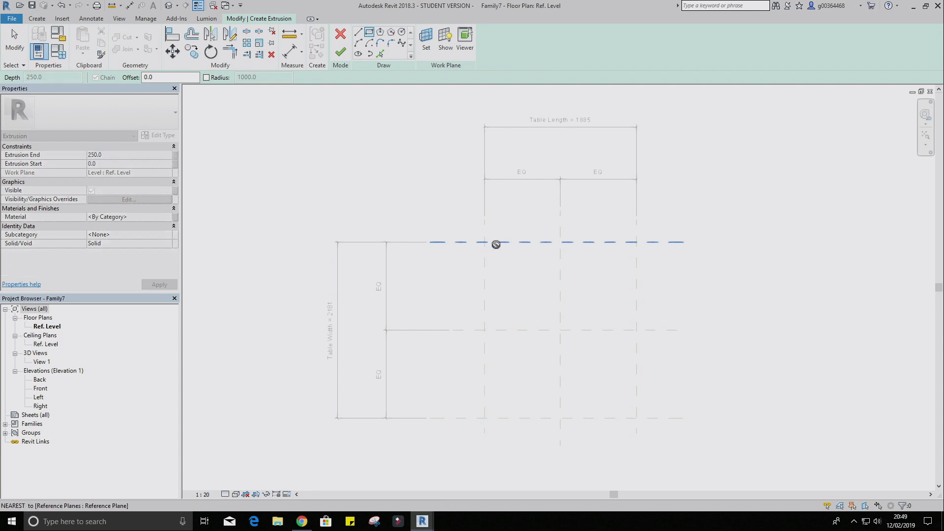
left_click(636, 417)
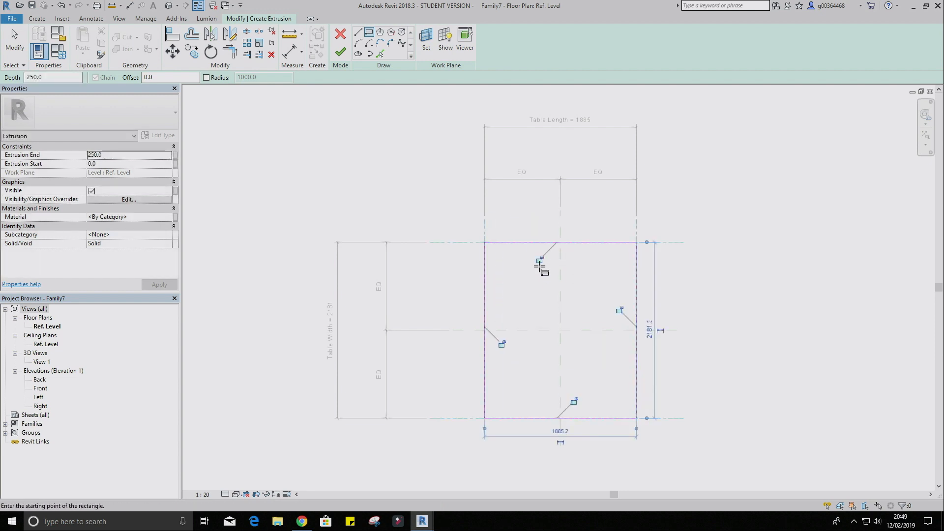
Lock all four sides of the rectangular profile to their reference planes and finish the extrusion.
left_click(539, 259)
left_click(619, 309)
left_click(501, 343)
left_click(573, 400)
left_click(340, 53)
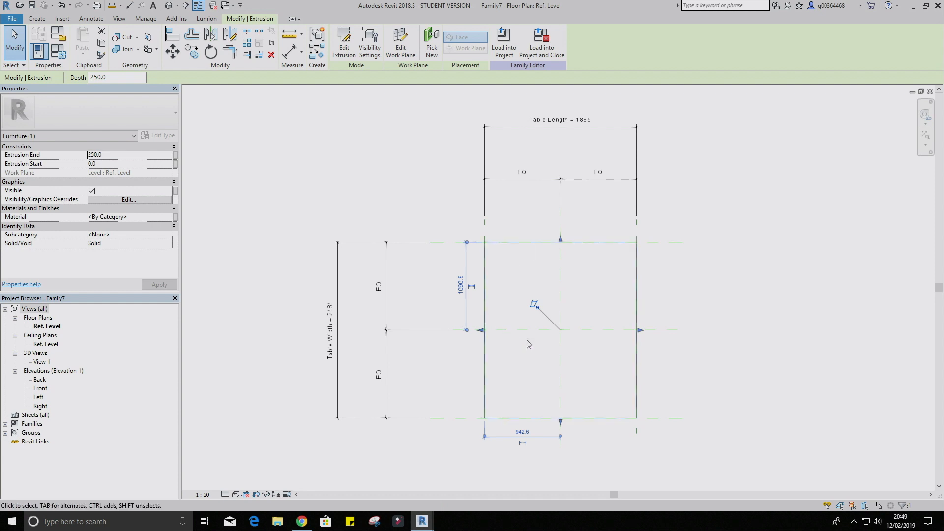
Open the Front elevation view and check the tabletop extrusion there.
middle_click_drag(526, 341, 535, 287)
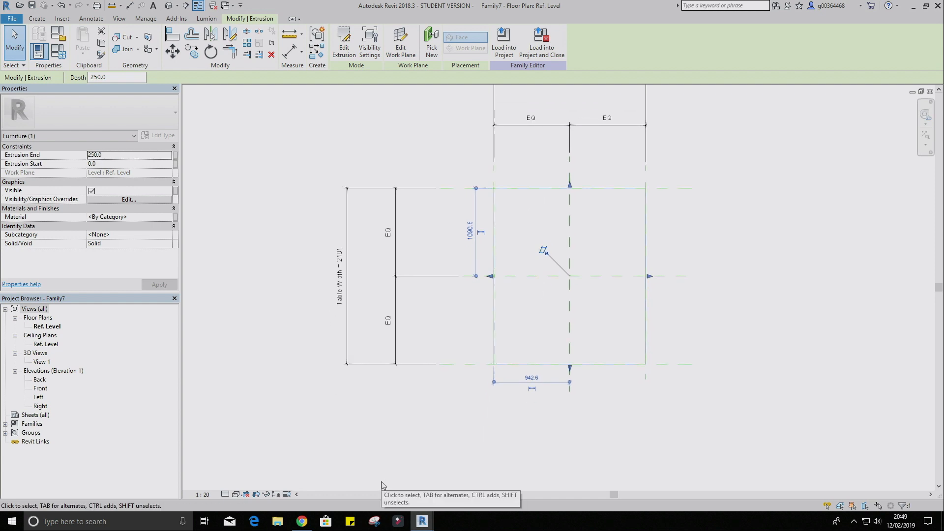
double_click(41, 388)
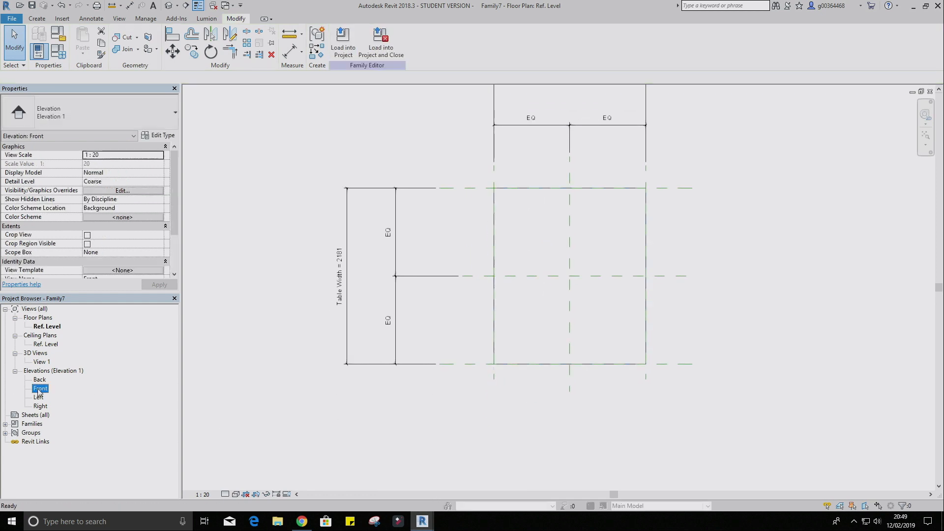
left_click(905, 230)
left_click(930, 137)
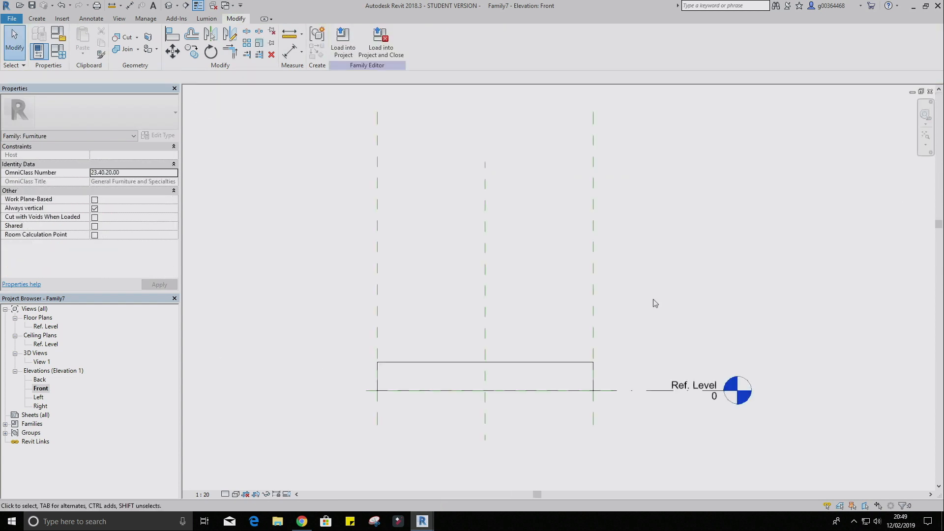
left_click(541, 331)
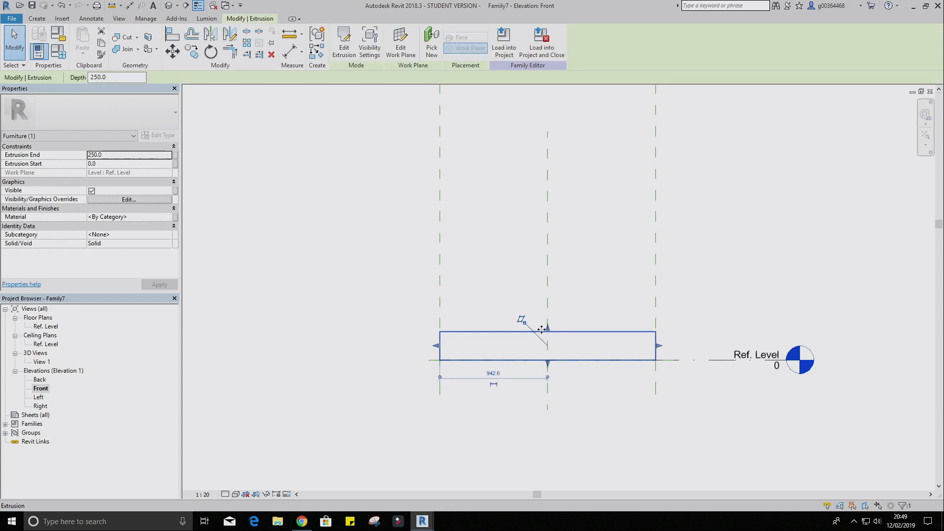
left_click(505, 303)
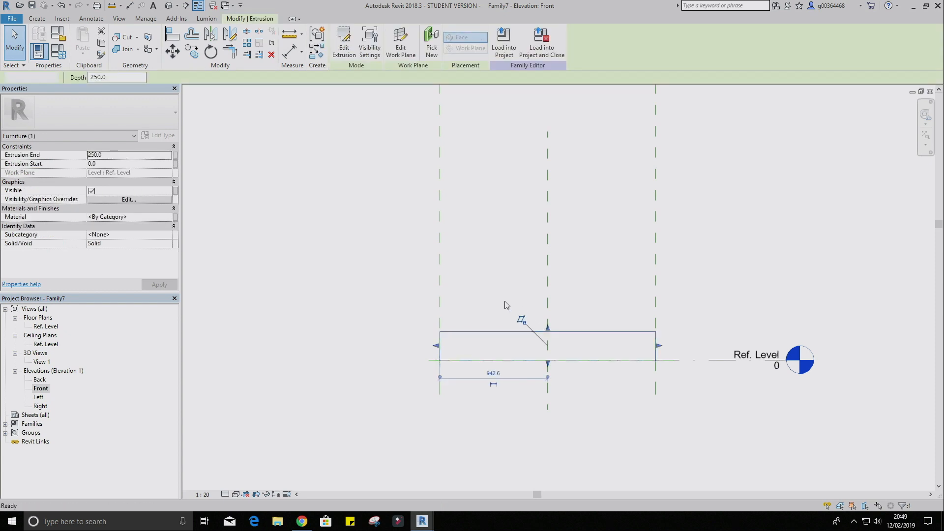
Draw a horizontal reference plane about 1398 mm above Ref. Level, extending past both outer vertical reference planes.
left_click(35, 19)
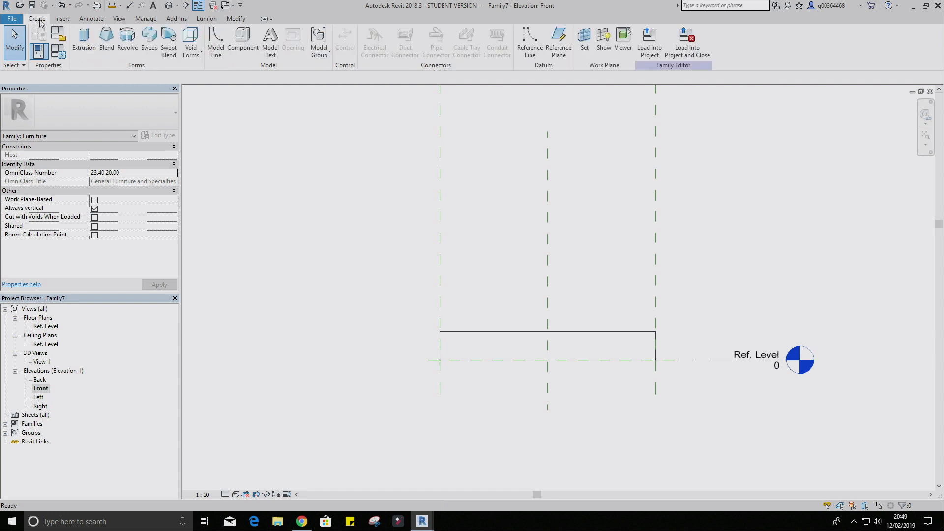
left_click(561, 42)
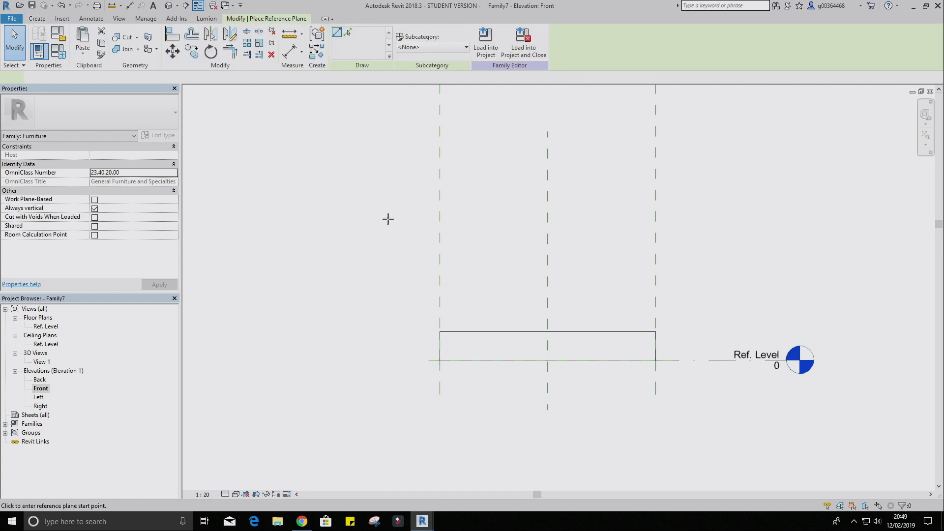
left_click(371, 200)
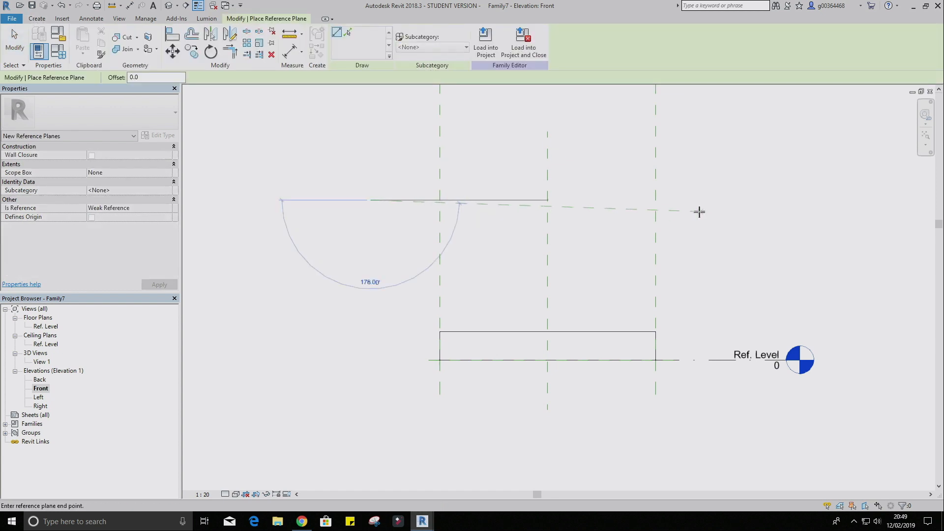
left_click(735, 200)
key("Escape")
key("Escape")
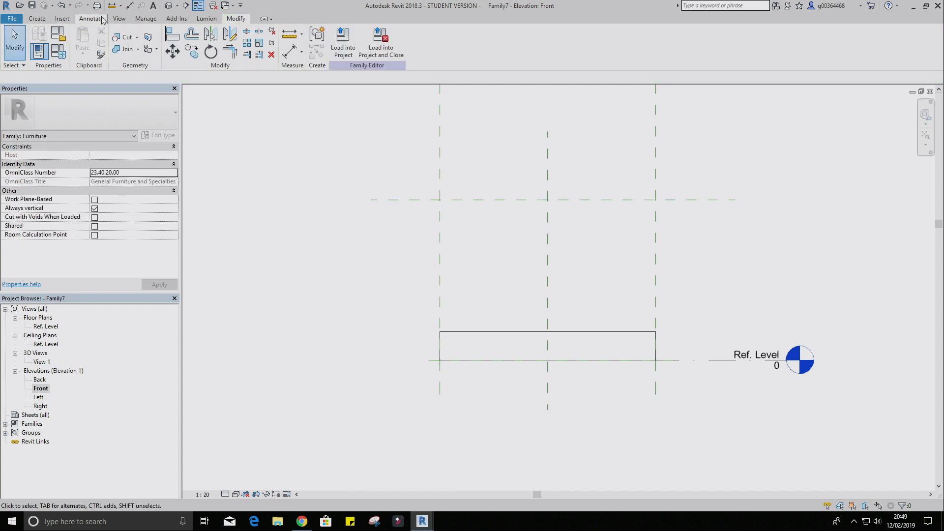
Add an aligned dimension between Ref. Level and the upper horizontal reference plane, placed left of the extrusion.
left_click(93, 19)
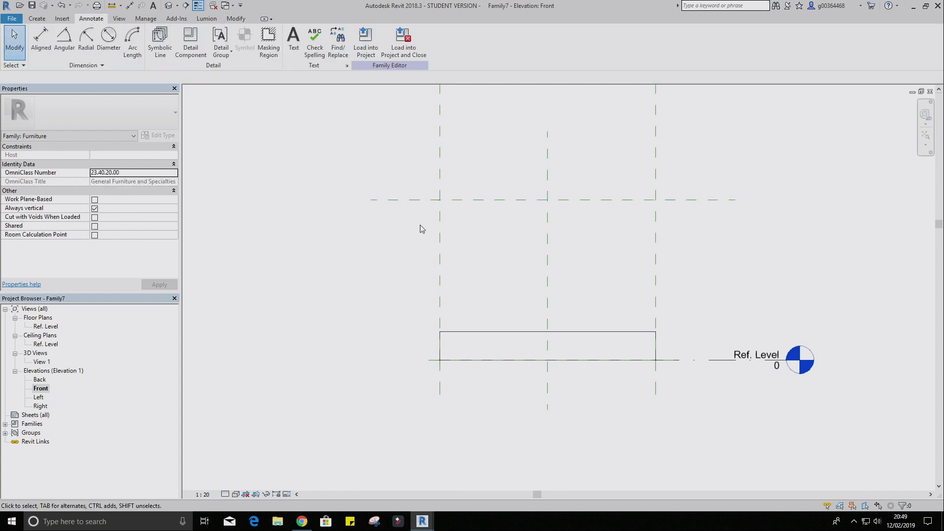
key("d")
key("i")
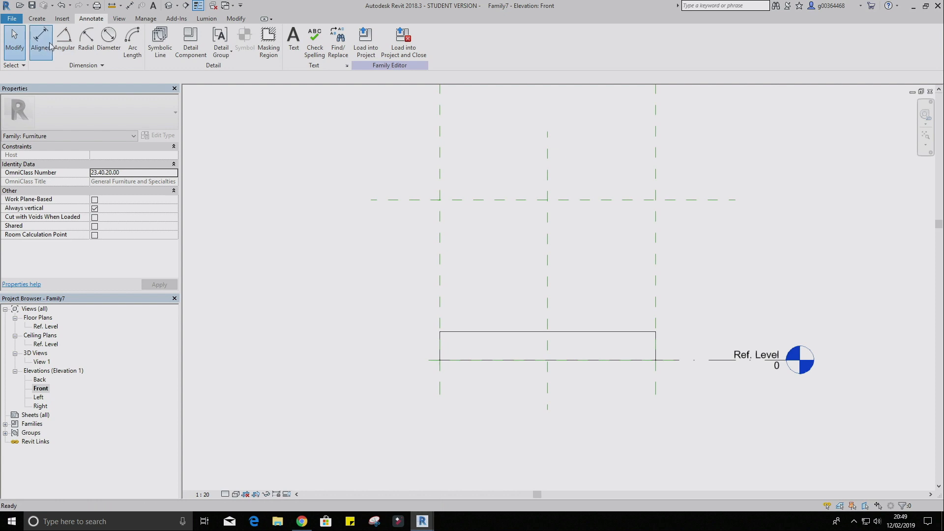
left_click(427, 362)
left_click(406, 200)
left_click(301, 228)
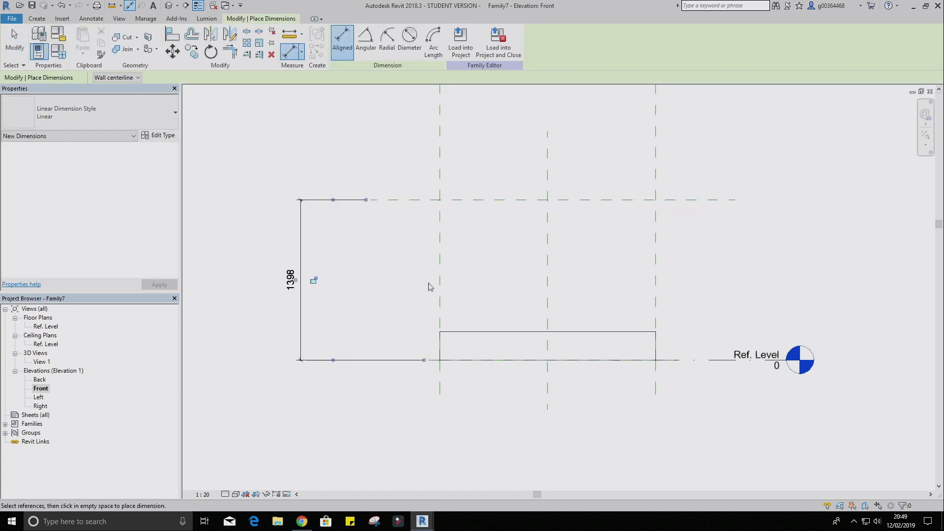
key("Escape")
key("Escape")
Label the height dimension with a new family type parameter named Table Heigth and lock it.
left_click(301, 281)
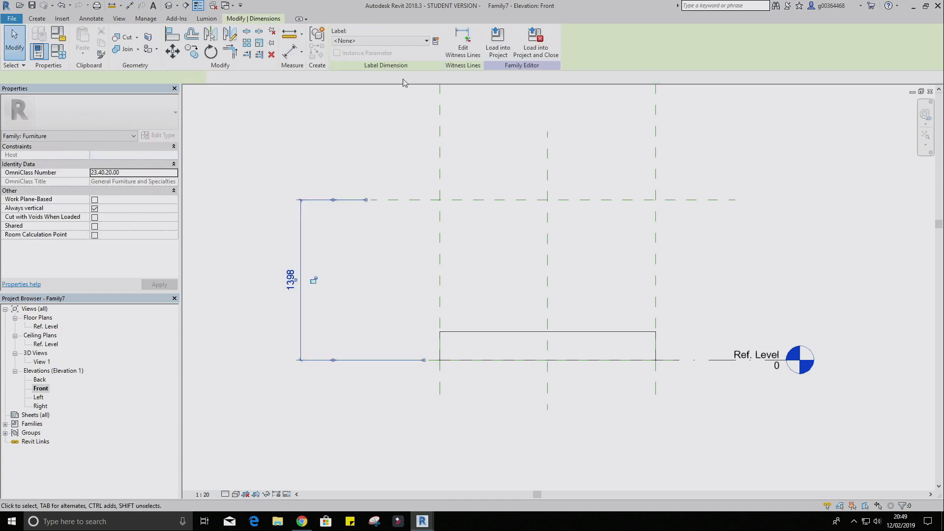
left_click(435, 40)
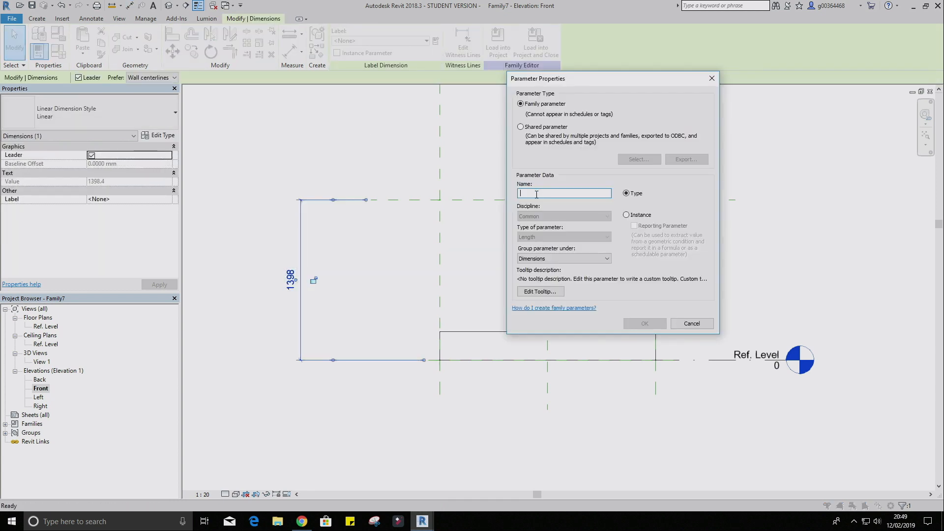
type("Table Heigth")
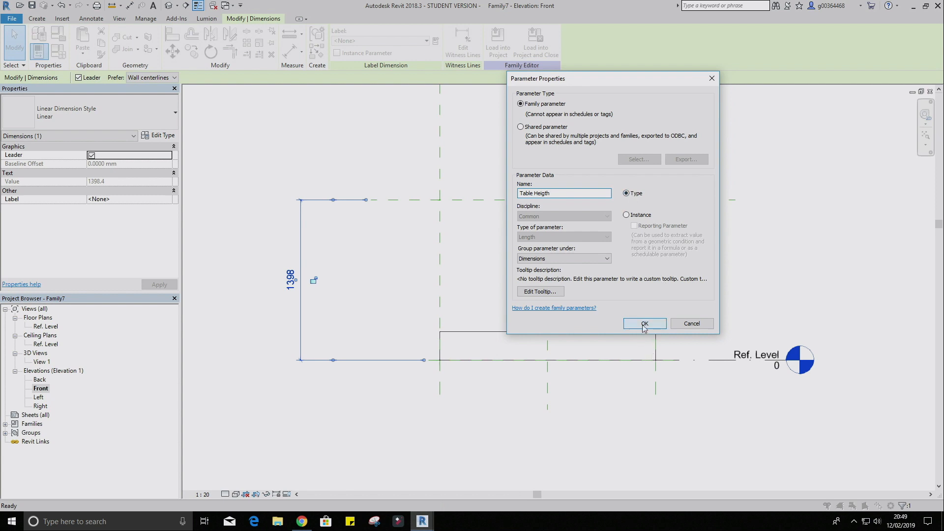
left_click(644, 324)
left_click(315, 282)
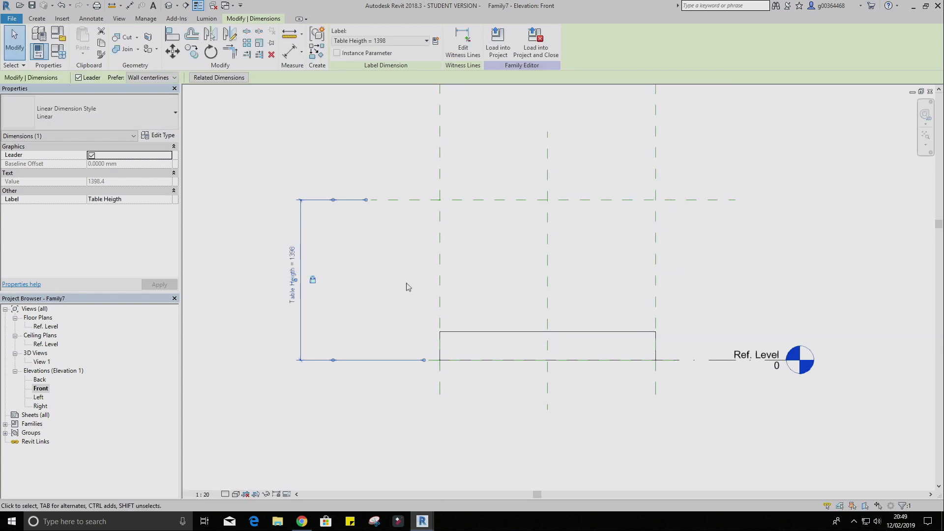
Copy the upper horizontal reference plane about 120 mm downwards.
left_click(496, 207)
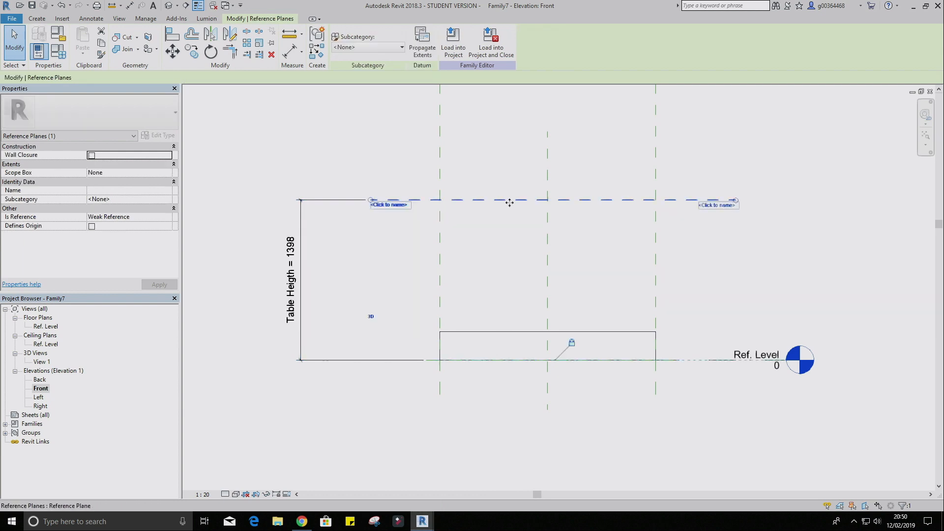
key("r")
key("o")
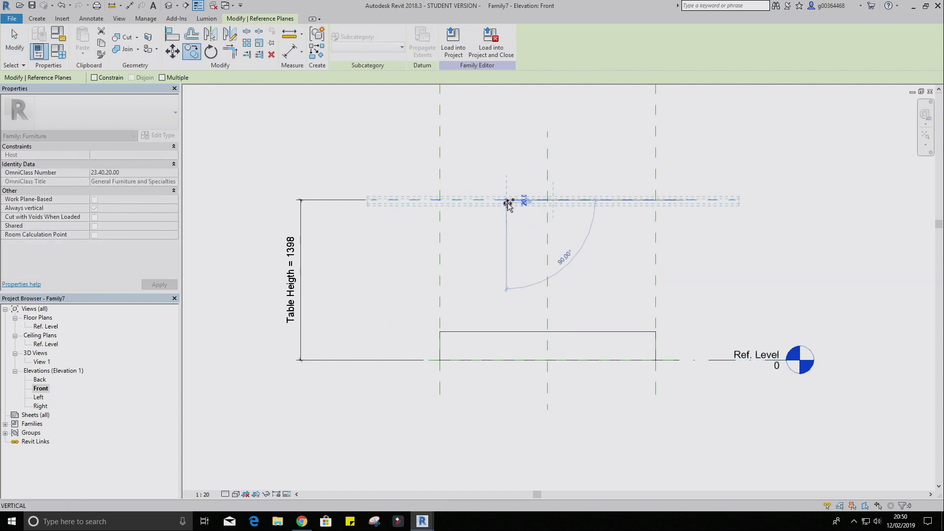
left_click(508, 215)
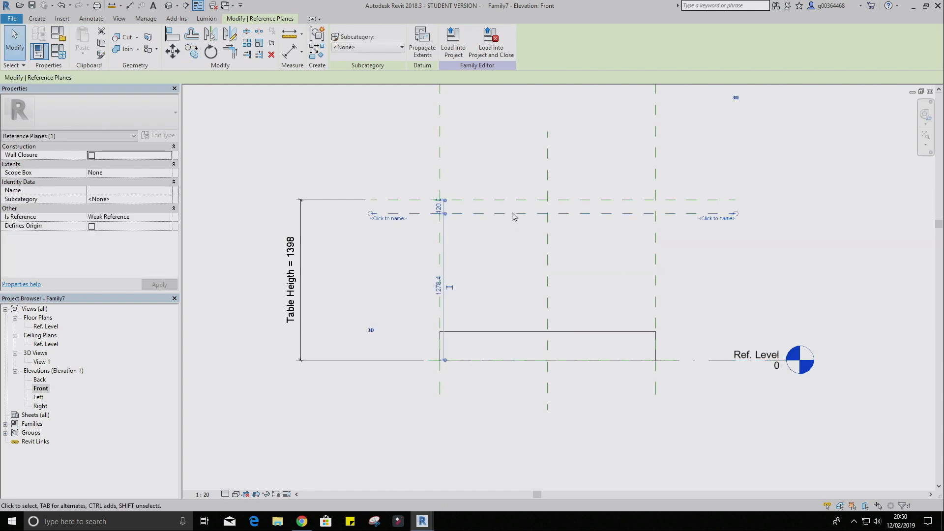
left_click(515, 245)
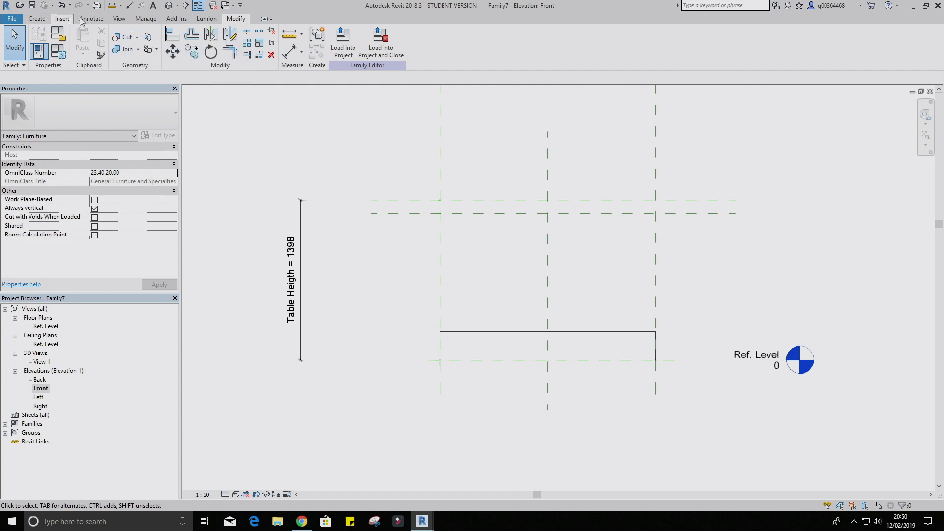
Add an aligned dimension between the two upper horizontal reference planes, placed inside the Table Heigth dimension.
left_click(90, 20)
left_click(41, 39)
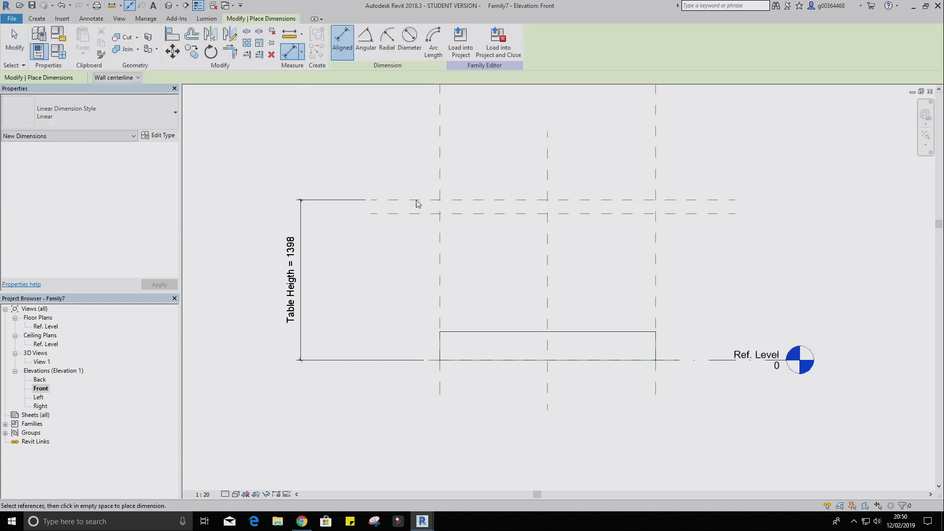
left_click(415, 200)
left_click(414, 214)
left_click(351, 222)
key("Escape")
key("Escape")
Label the dimension between the two upper reference planes with a new family type parameter named Table Depth.
left_click(348, 209)
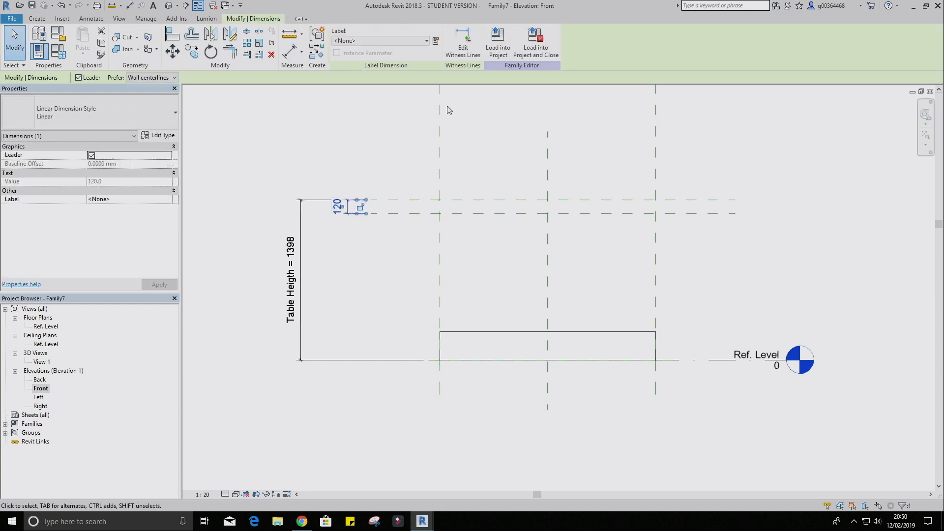
left_click(436, 41)
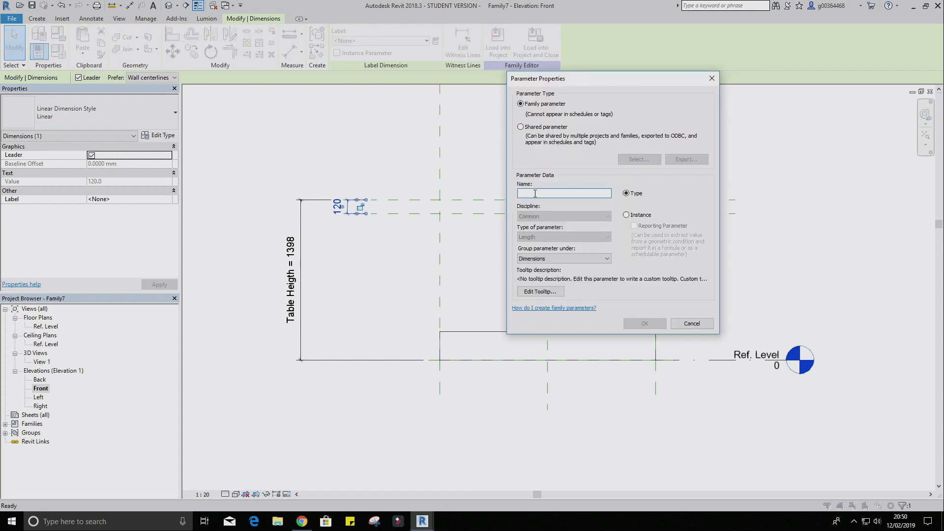
type("Table Depth")
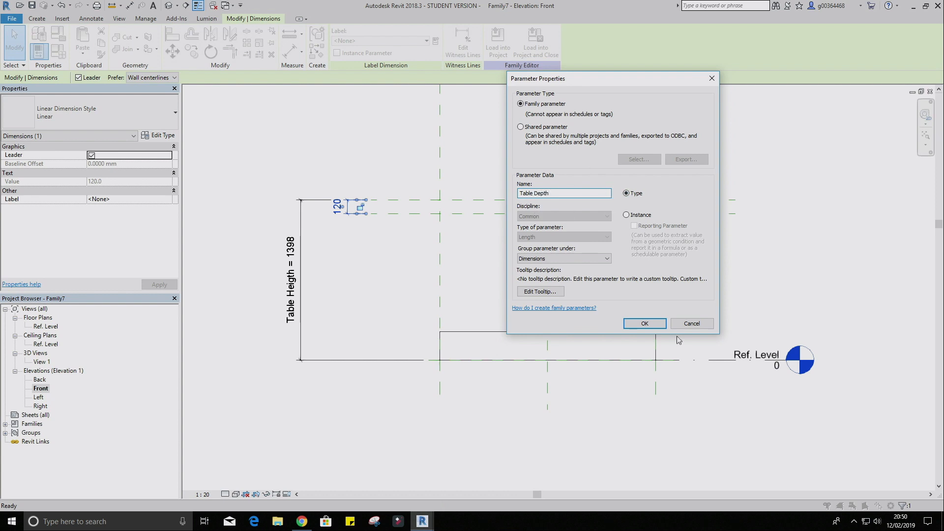
left_click(651, 323)
left_click(374, 256)
left_click(365, 214)
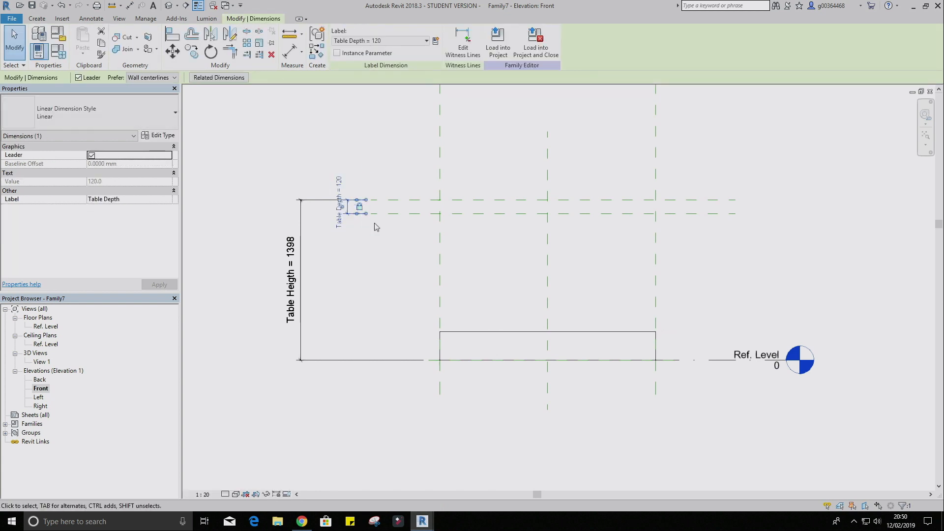
left_click(389, 275)
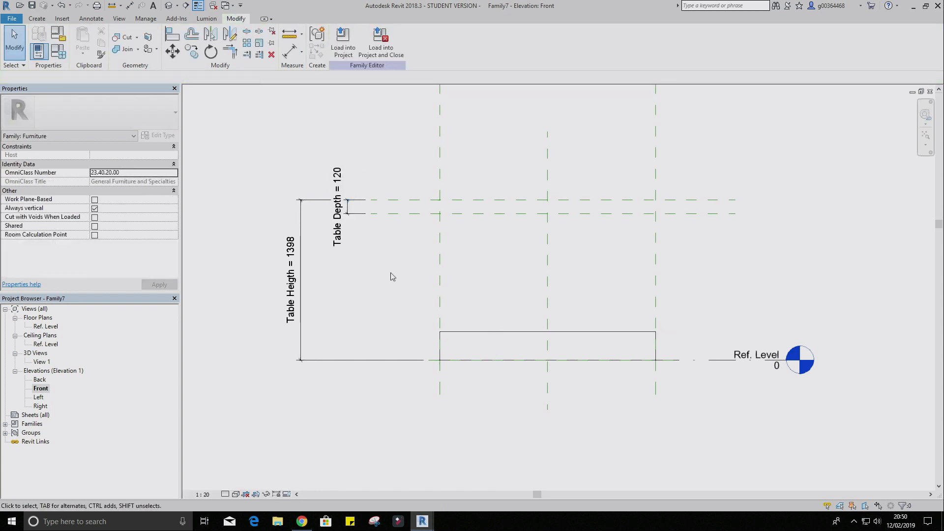
Stretch the extrusion's top face to the uppermost reference plane and its bottom face to the plane below, locking both alignments.
left_click(499, 335)
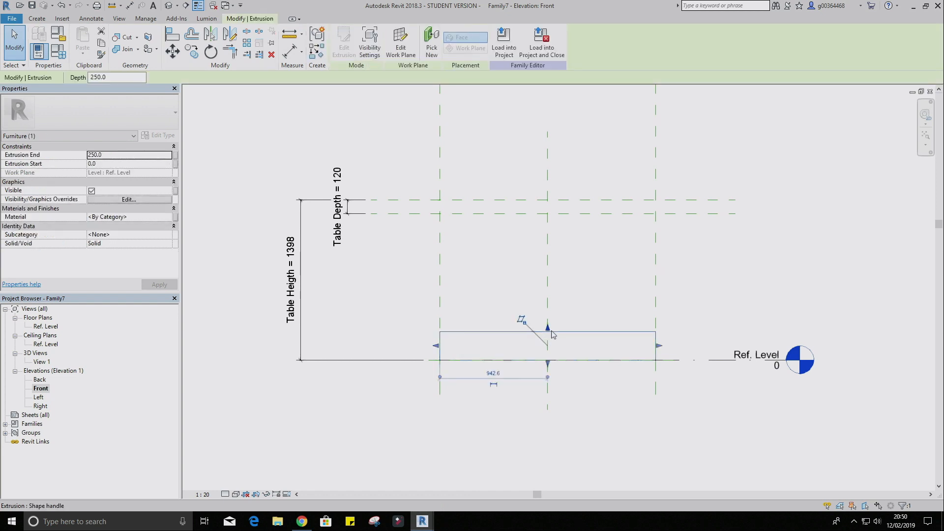
left_click_drag(549, 331, 550, 202)
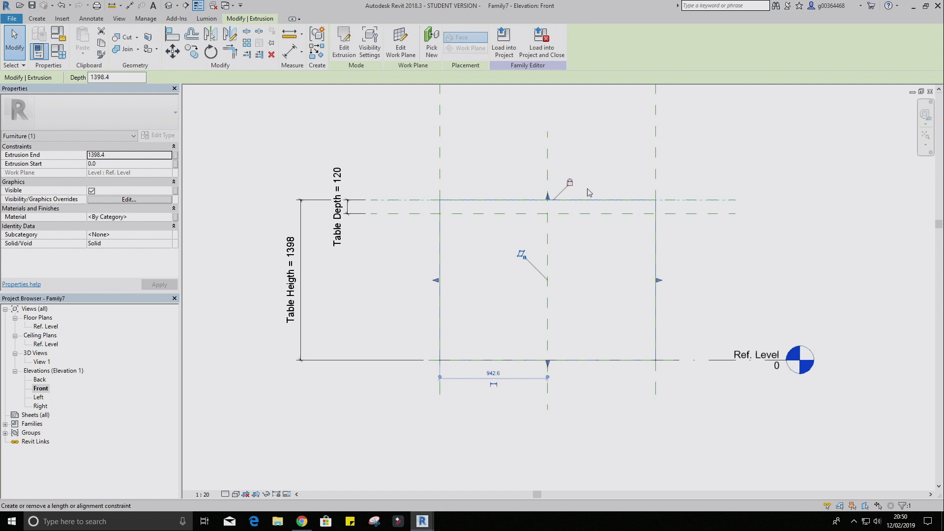
left_click(702, 295)
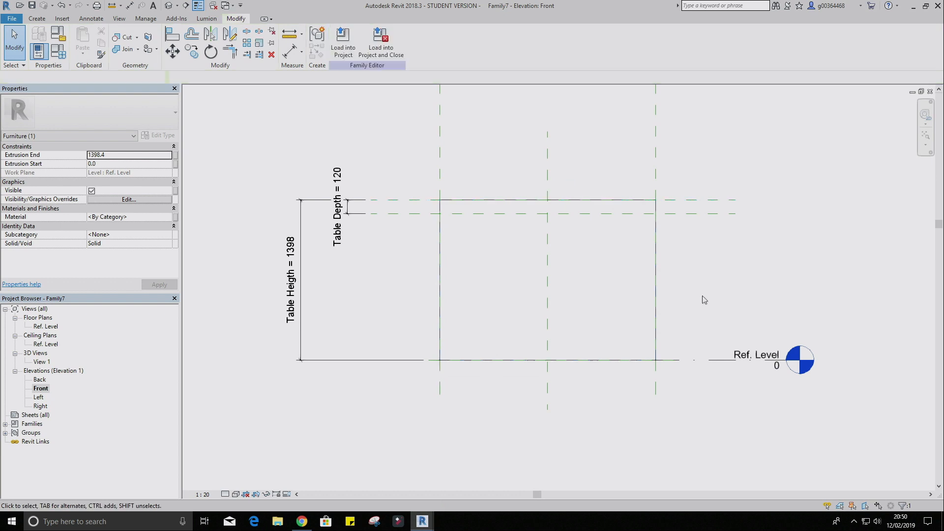
left_click(587, 360)
left_click_drag(546, 363, 545, 214)
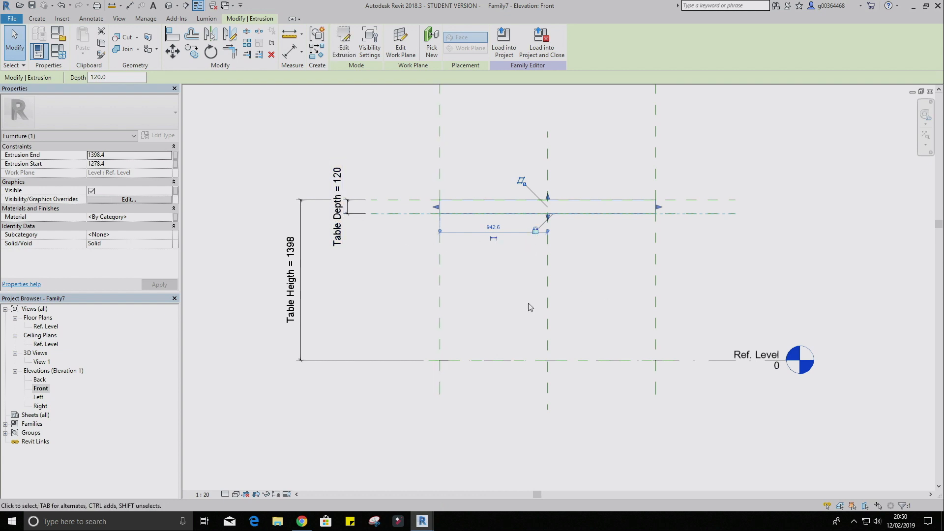
left_click(424, 242)
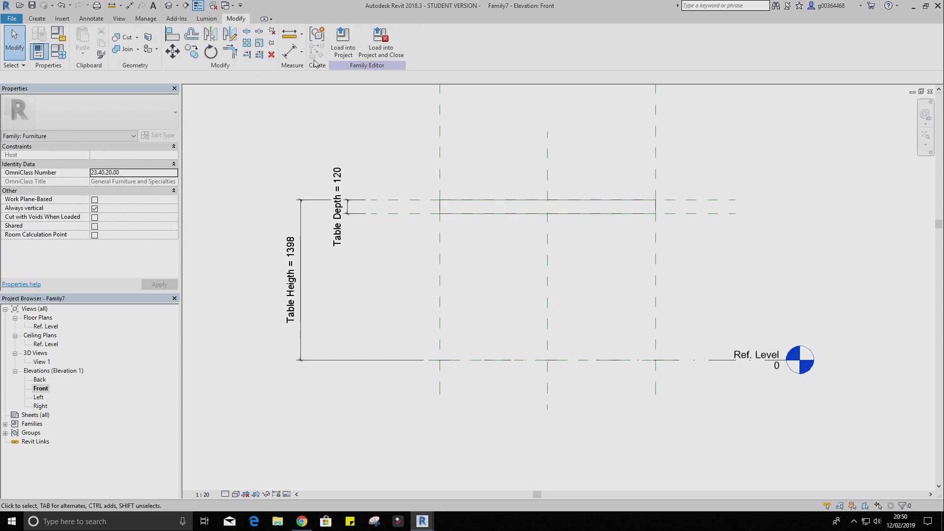
Inspect the tabletop extrusion in the default 3D view and close that view.
left_click(173, 7)
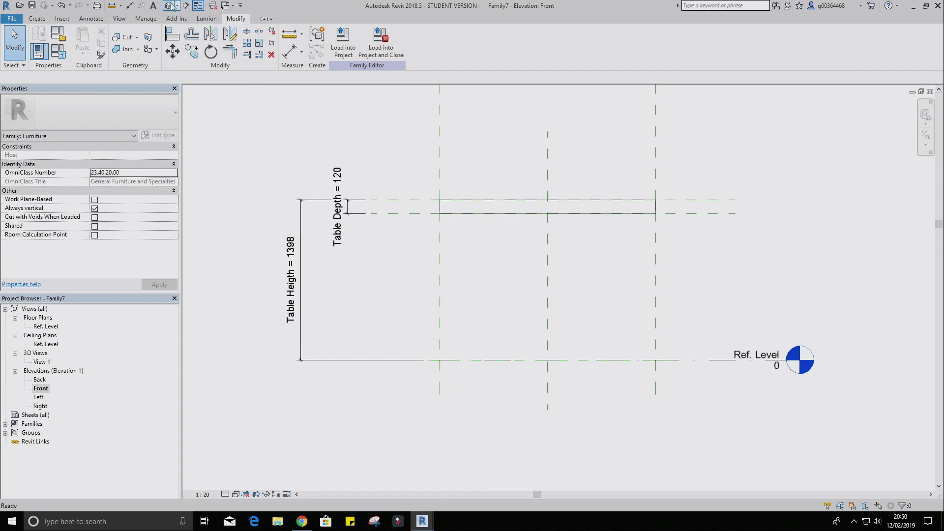
middle_click_drag(491, 210, 493, 294, "shift")
scroll(461, 261, "down", 3)
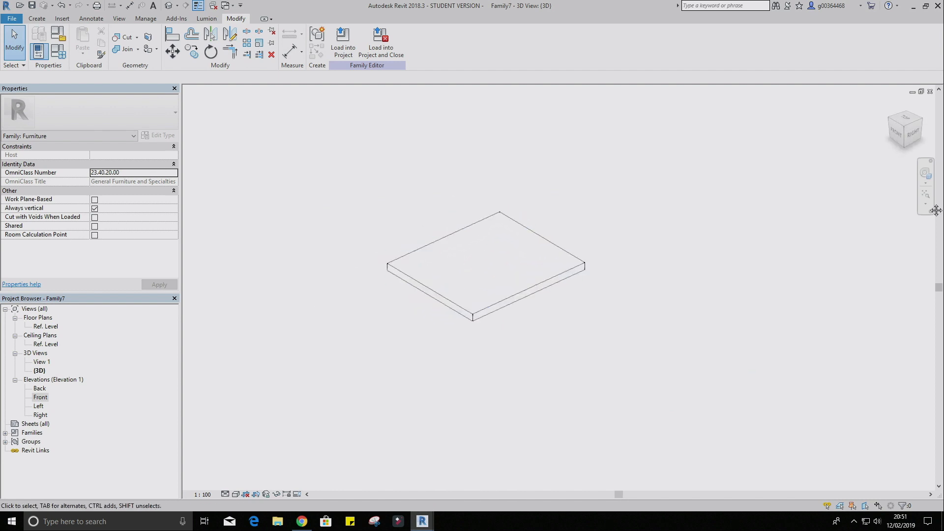
left_click(929, 92)
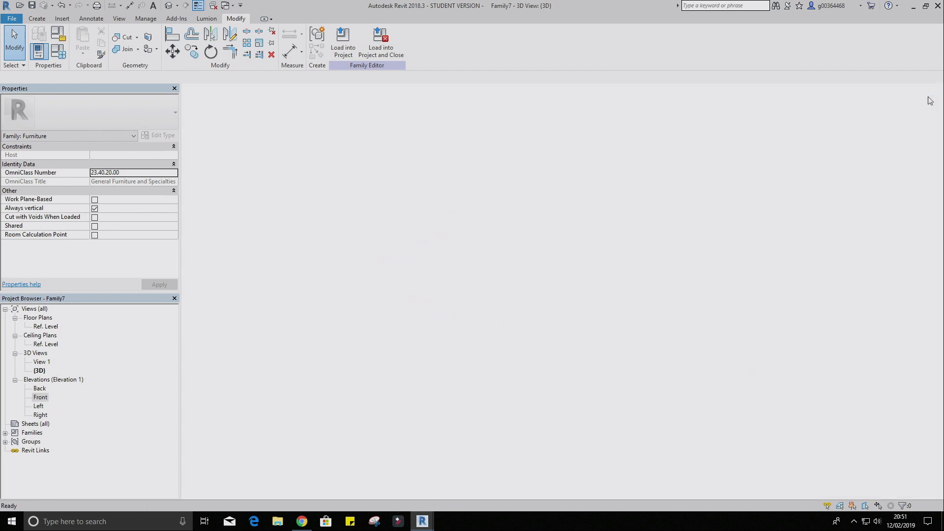
In the Ref. Level floor plan, set the family's Table Length to 1800 mm and Table Width to 1200 mm.
double_click(47, 327)
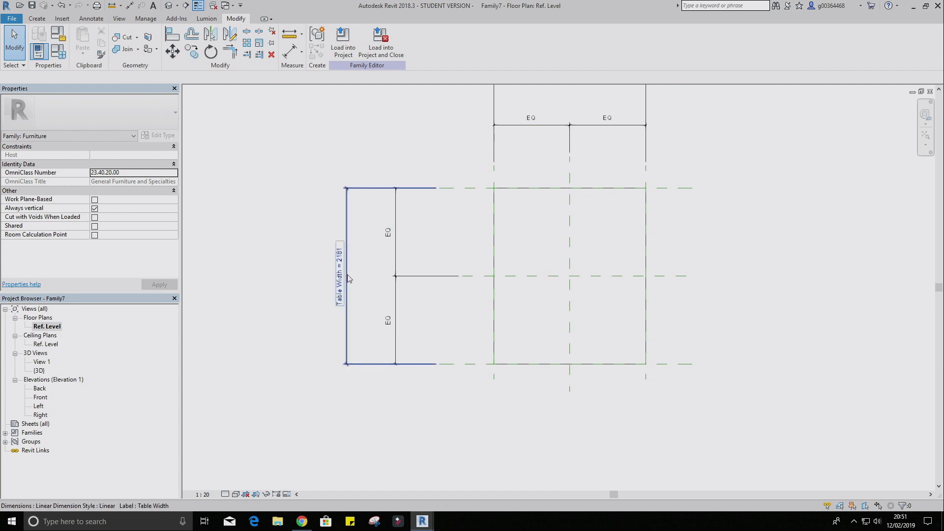
middle_click_drag(544, 168, 546, 216)
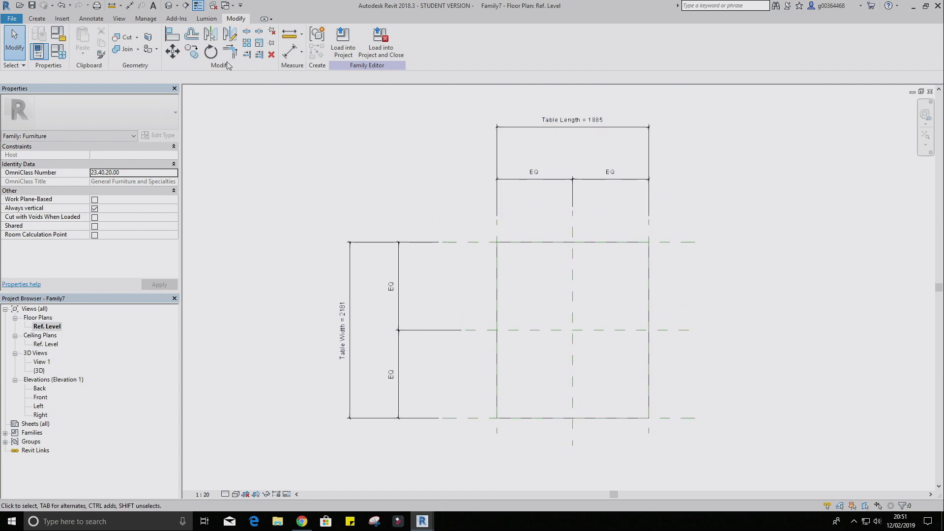
left_click(58, 51)
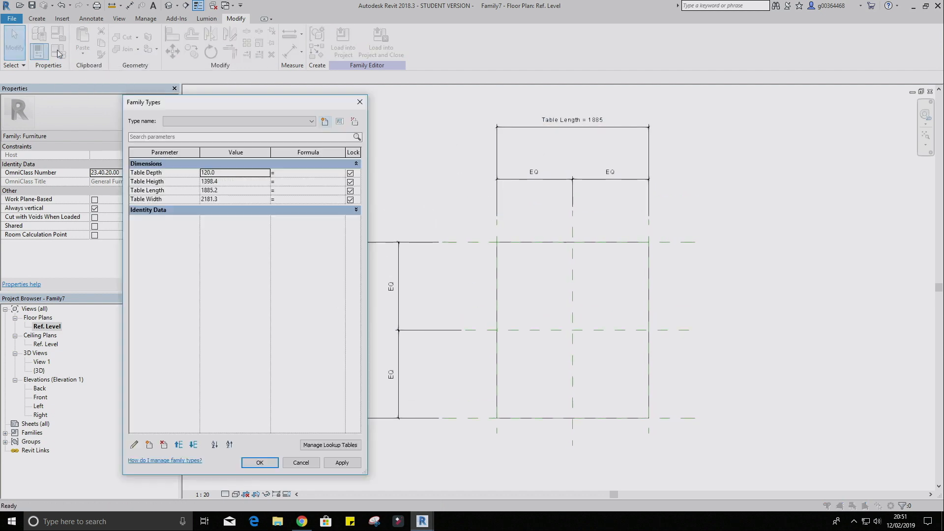
left_click(240, 190)
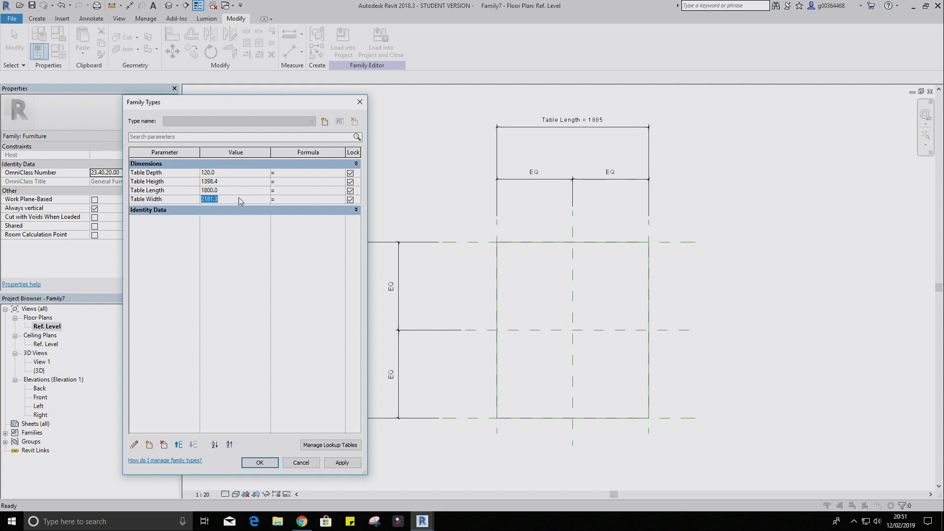
type("1200")
left_click(348, 463)
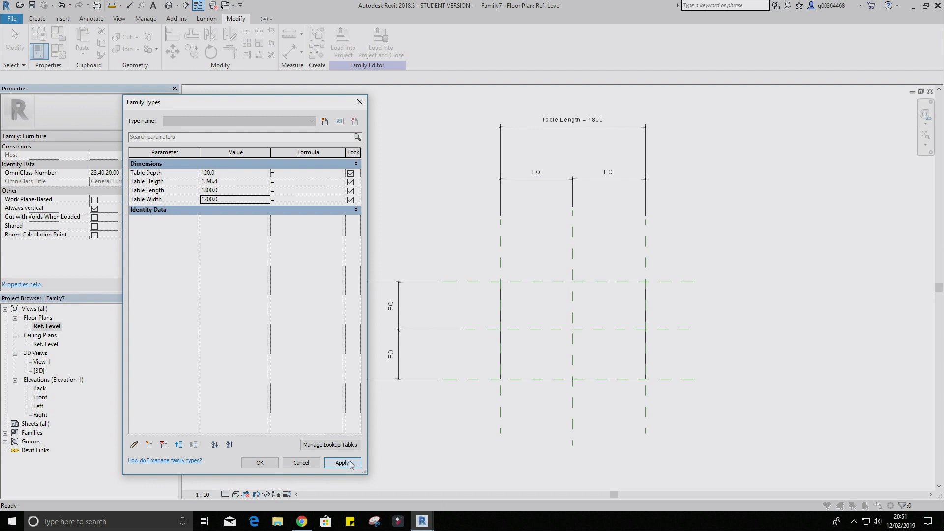
left_click(259, 463)
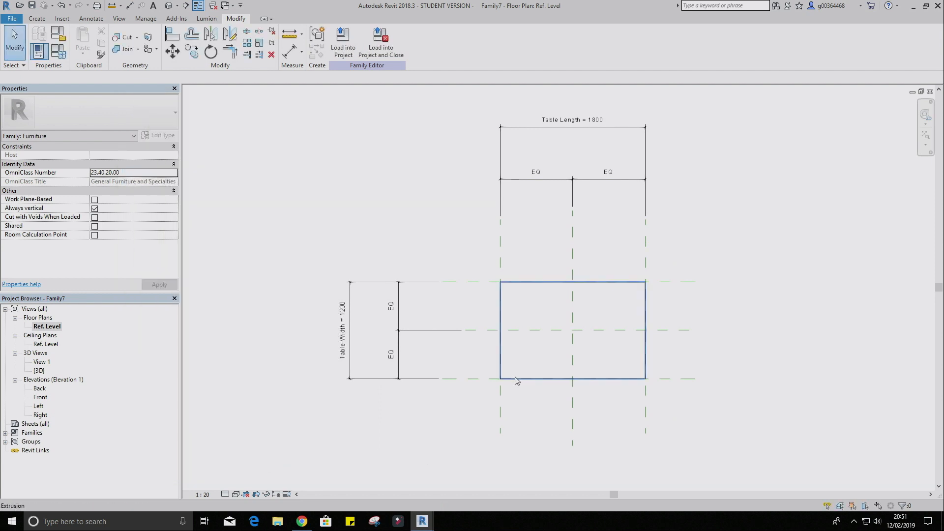
Start a new extrusion and sketch a rectangle about 80 by 100 mm just inside the tabletop's upper-left corner.
middle_click_drag(528, 407, 516, 375)
scroll(522, 259, "up", 1)
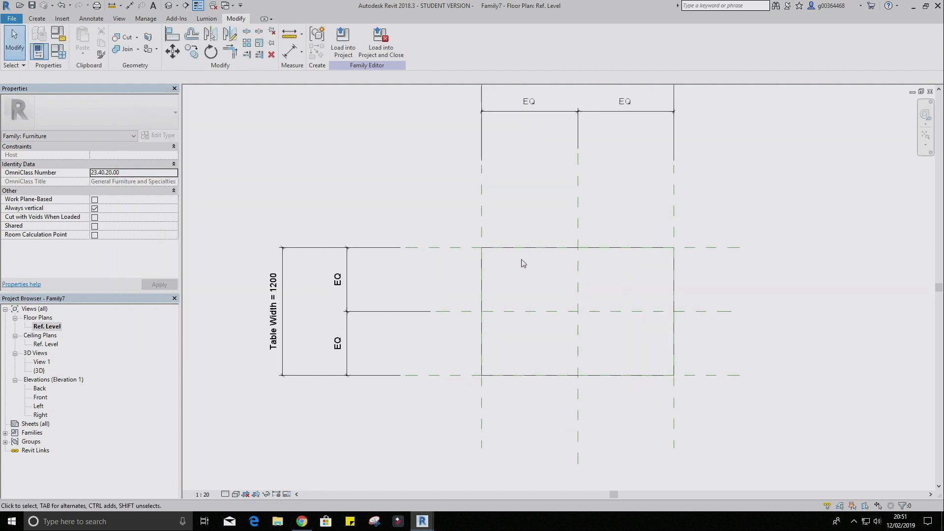
scroll(500, 258, "up", 3)
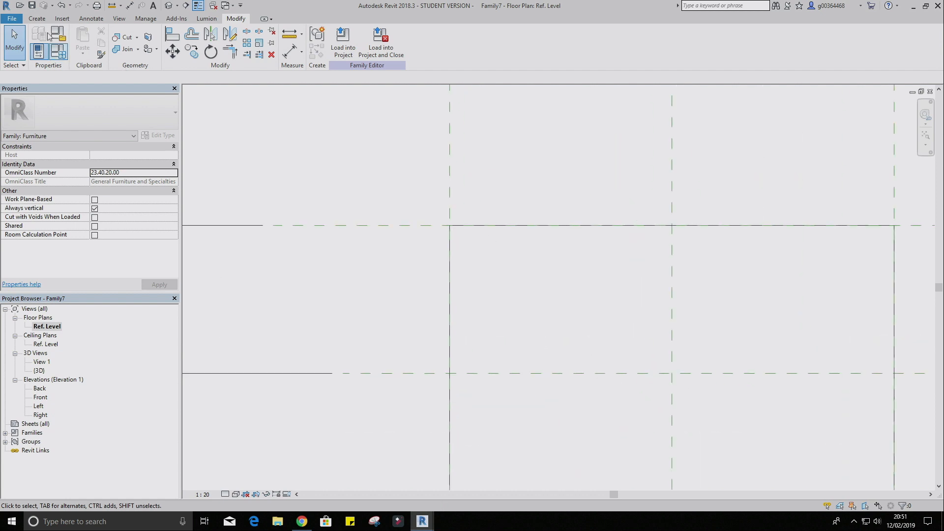
left_click(39, 19)
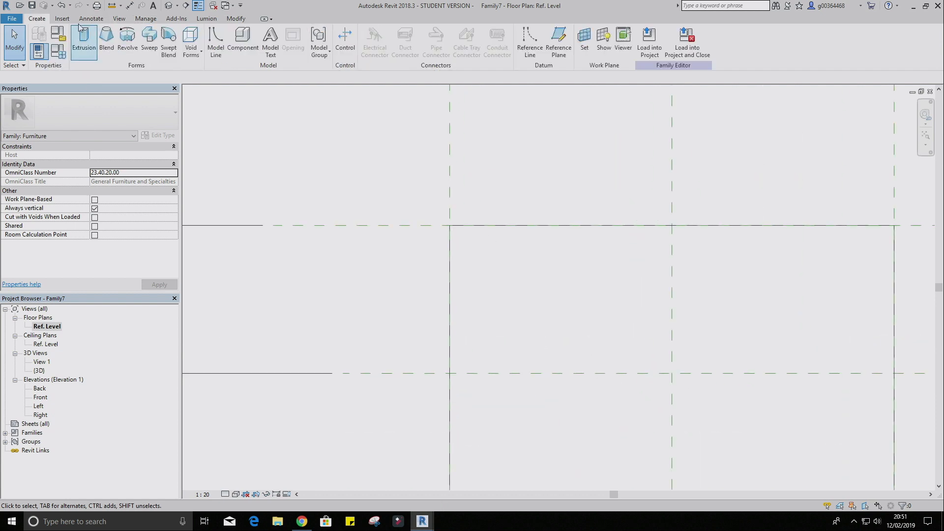
left_click(84, 39)
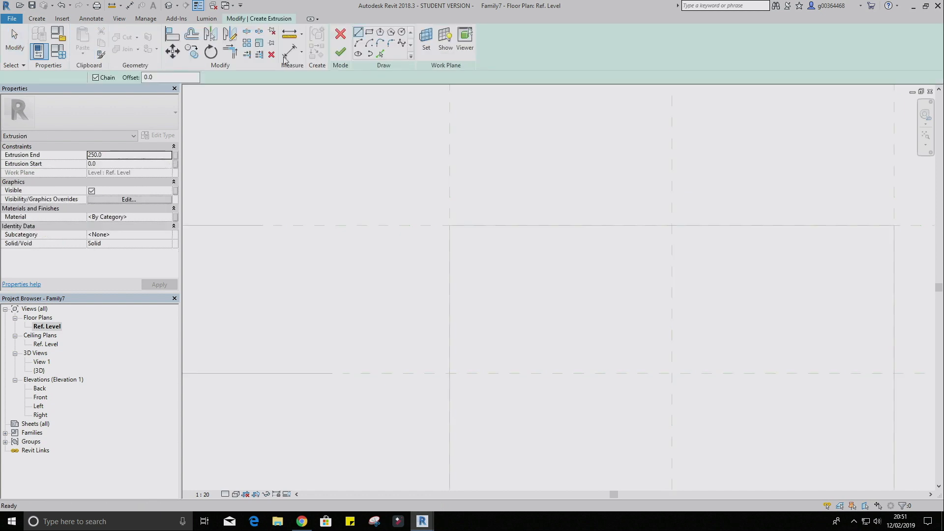
left_click(369, 32)
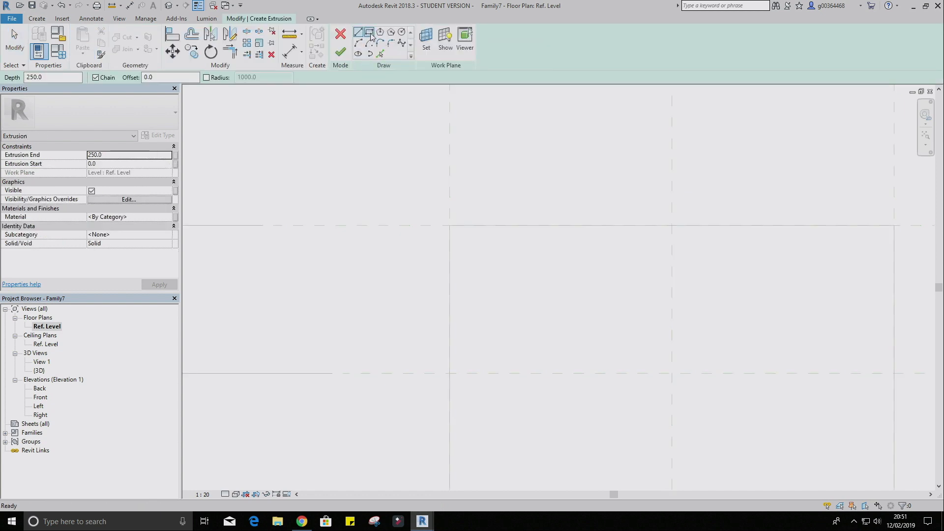
left_click(463, 244)
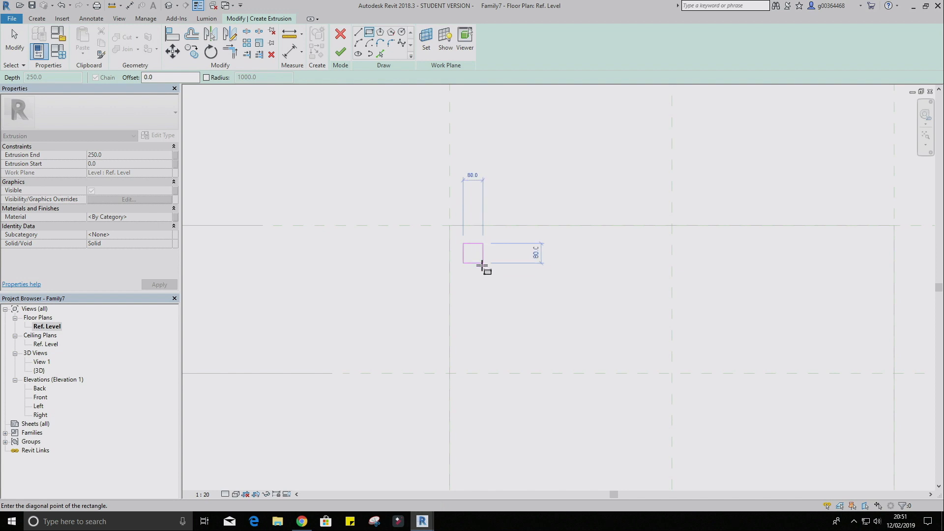
left_click(483, 269)
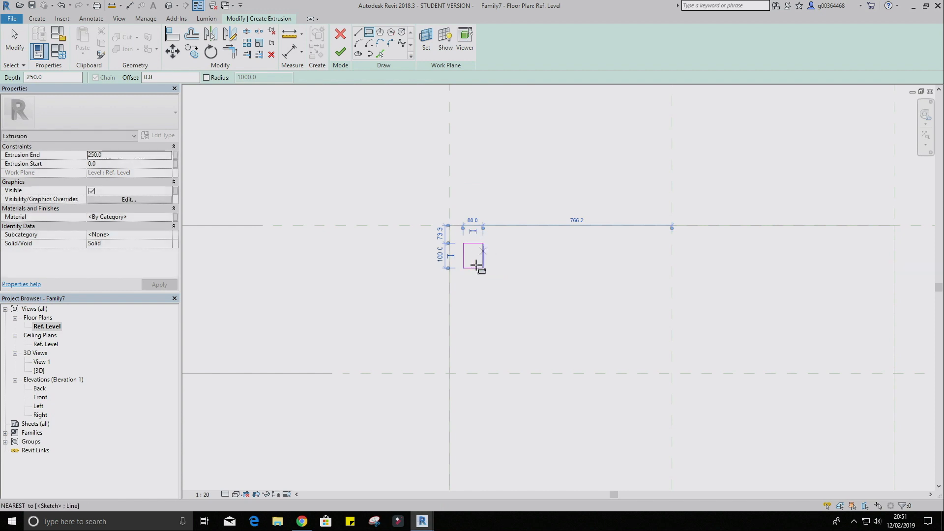
Add aligned dimensions to the small rectangle's width, placed above it, and height, placed to its left.
left_click(92, 19)
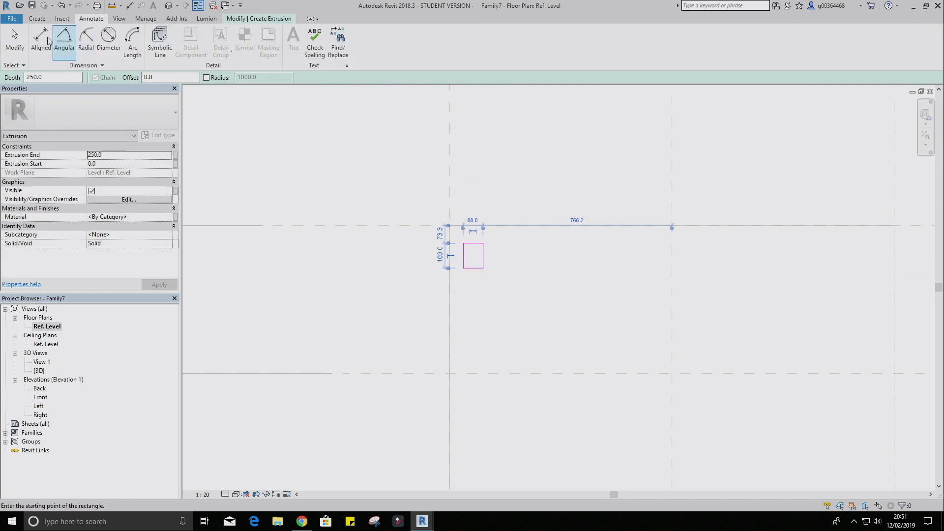
left_click(64, 40)
left_click(463, 256)
left_click(483, 253)
left_click(506, 179)
left_click(473, 243)
left_click(473, 268)
left_click(377, 261)
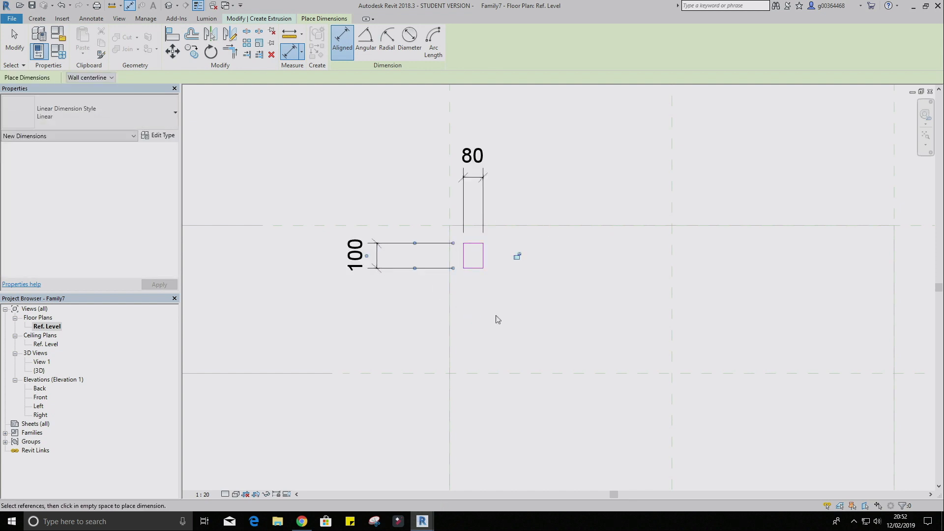
key("Escape")
Set the small rectangle's height and width dimensions to 60 mm each.
left_click(475, 269)
left_click(366, 258)
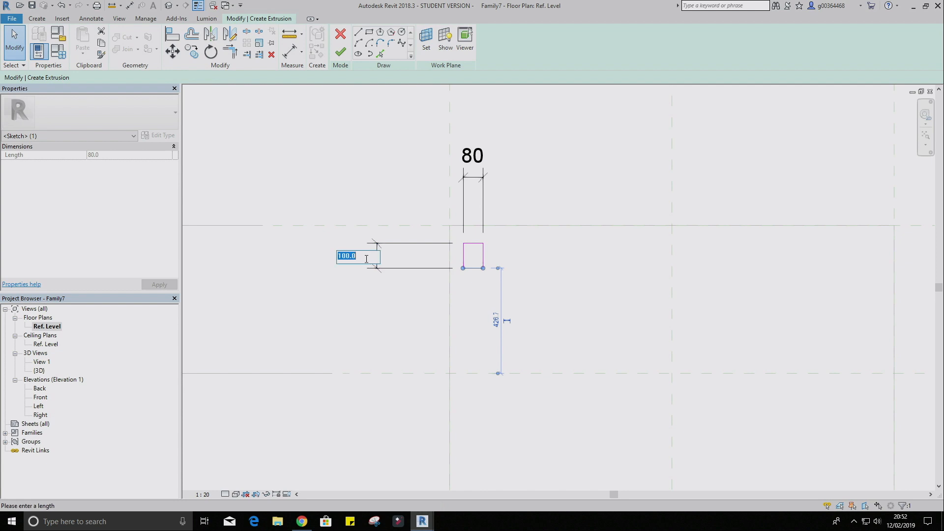
key("Return")
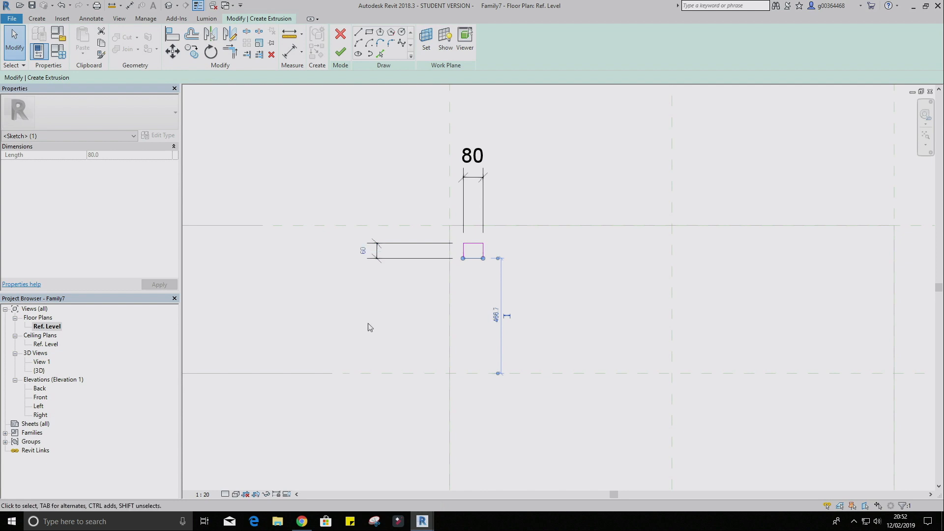
left_click(483, 251)
left_click(474, 165)
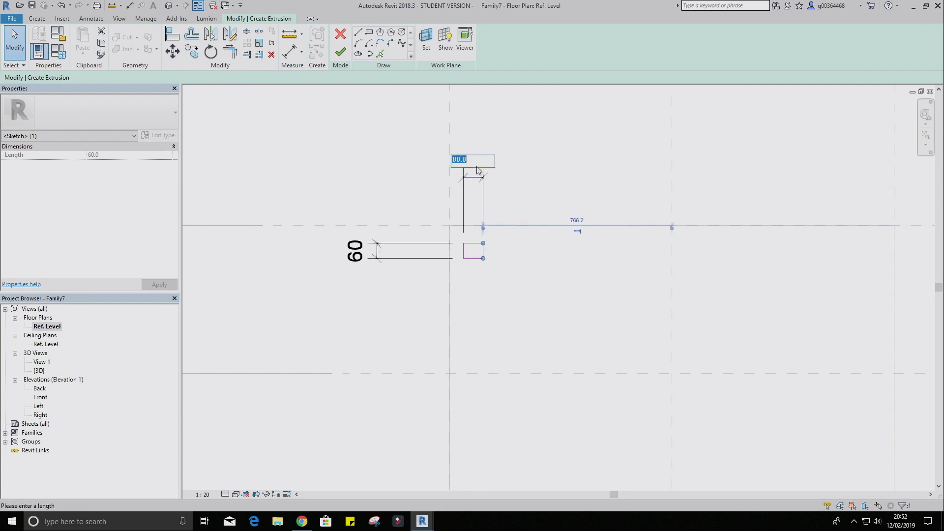
type("60")
key("Return")
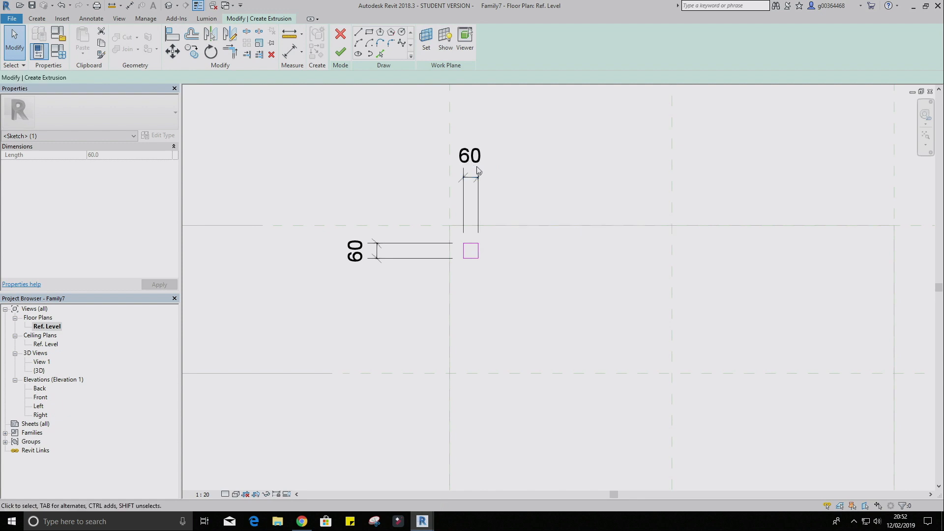
left_click(456, 292)
left_click(403, 243)
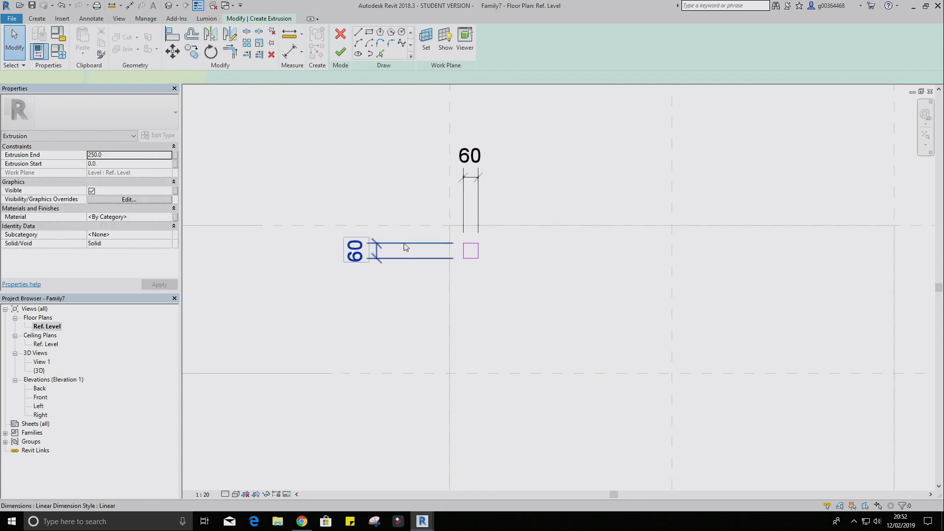
left_click(463, 171)
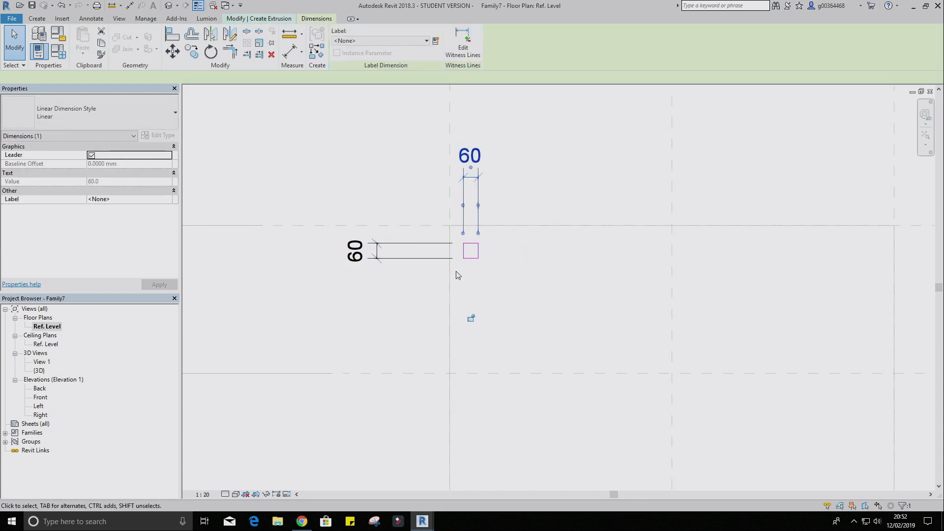
left_click(541, 305)
Add aligned dimensions from the left reference plane to the square's left edge and from the upper reference plane to its top edge.
scroll(506, 285, "up", 2)
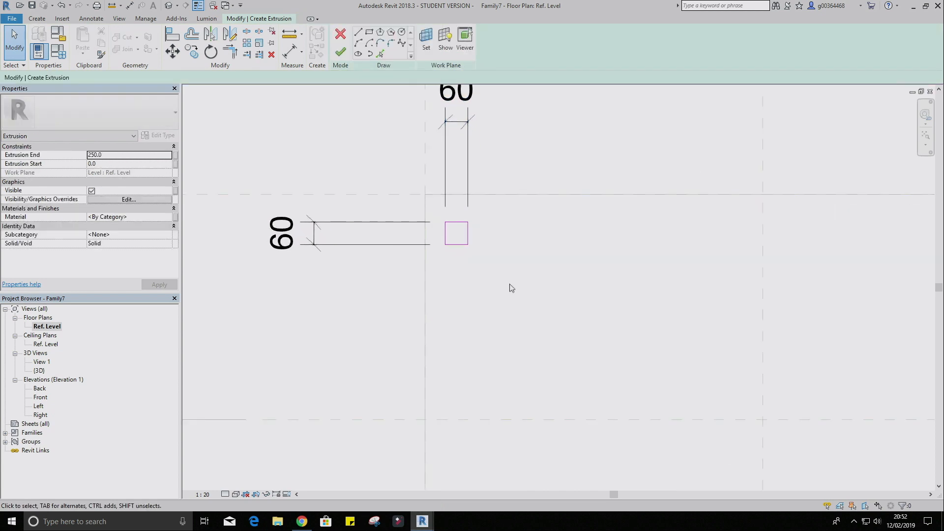
left_click(91, 18)
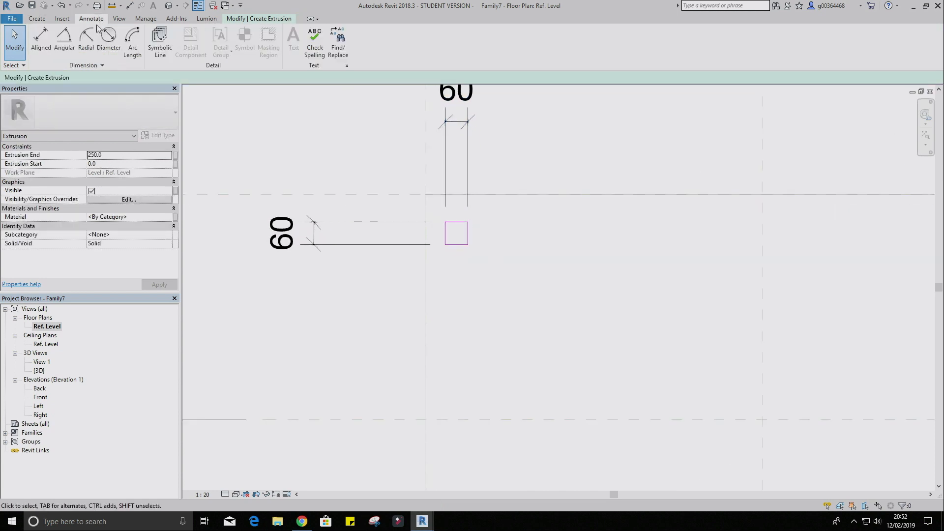
left_click(38, 39)
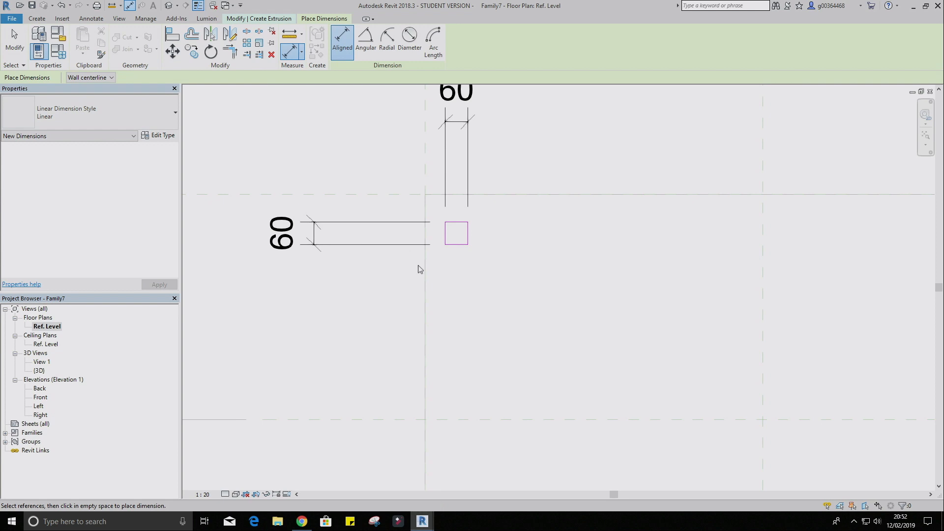
left_click(426, 184)
left_click(445, 233)
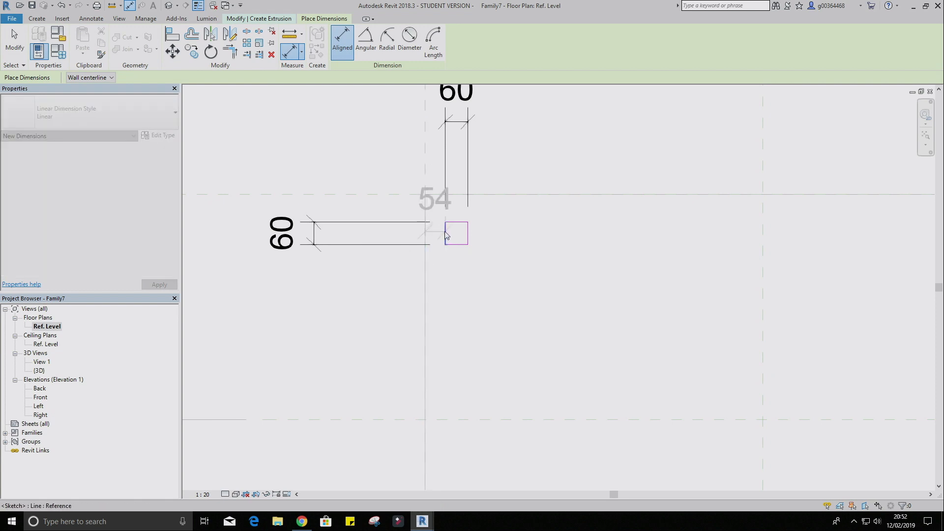
scroll(447, 252, "down", 2)
left_click(455, 310)
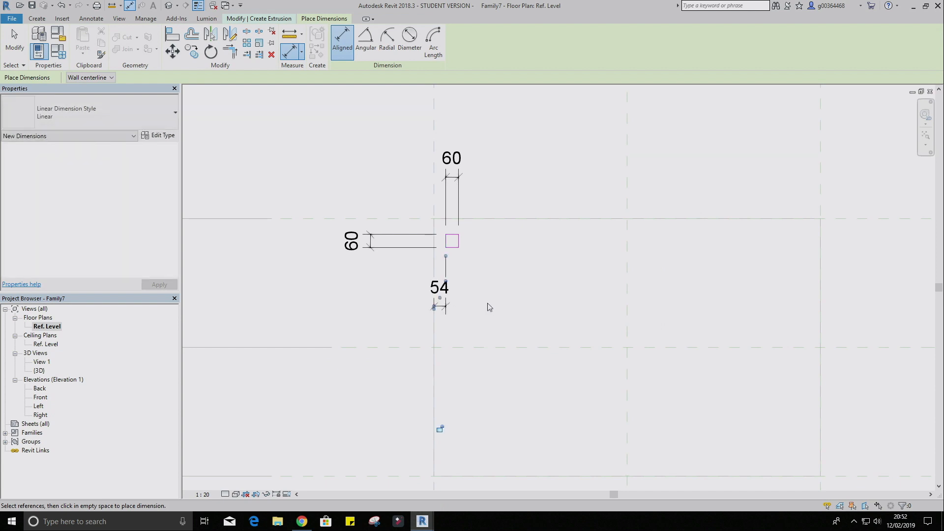
left_click(481, 219)
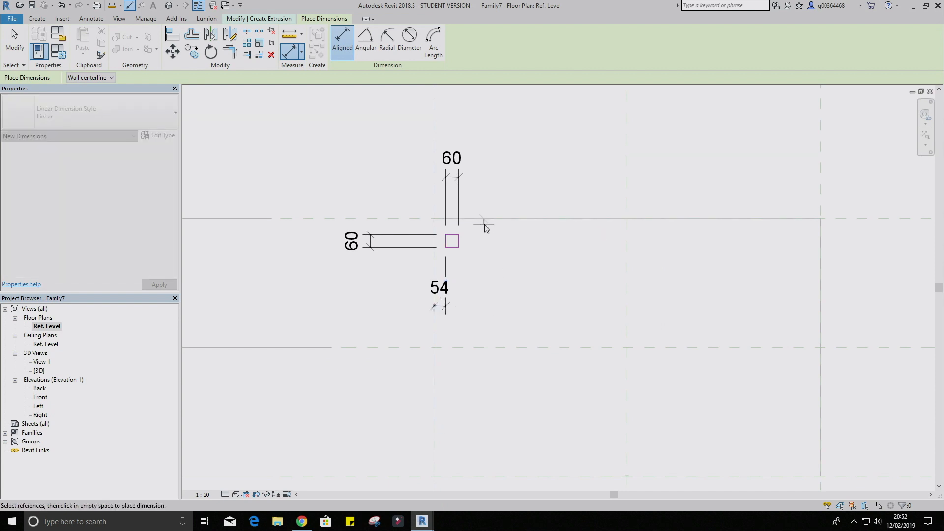
left_click(457, 236)
left_click(510, 246)
key("Escape")
key("Escape")
Move all four sketch lines of the small square 23 mm up towards the tabletop's upper edge.
scroll(441, 258, "up", 3)
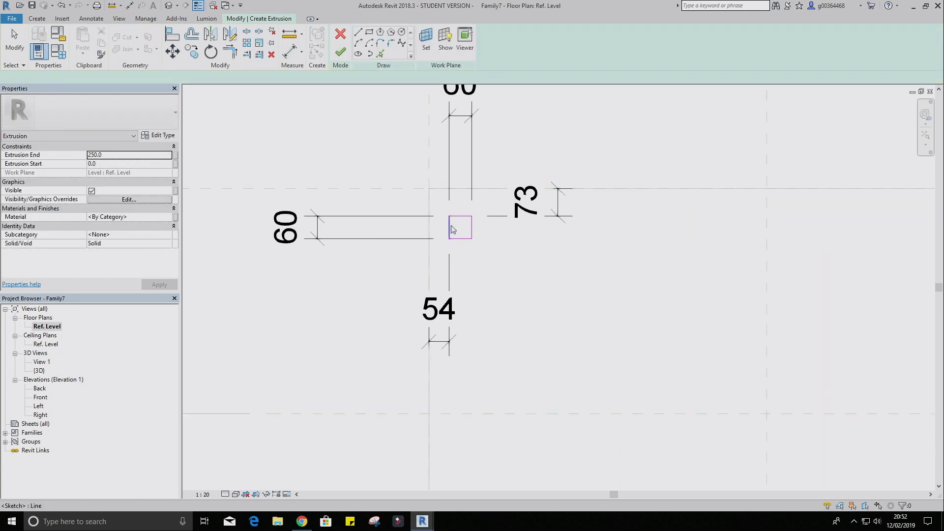
left_click_drag(484, 246, 484, 246)
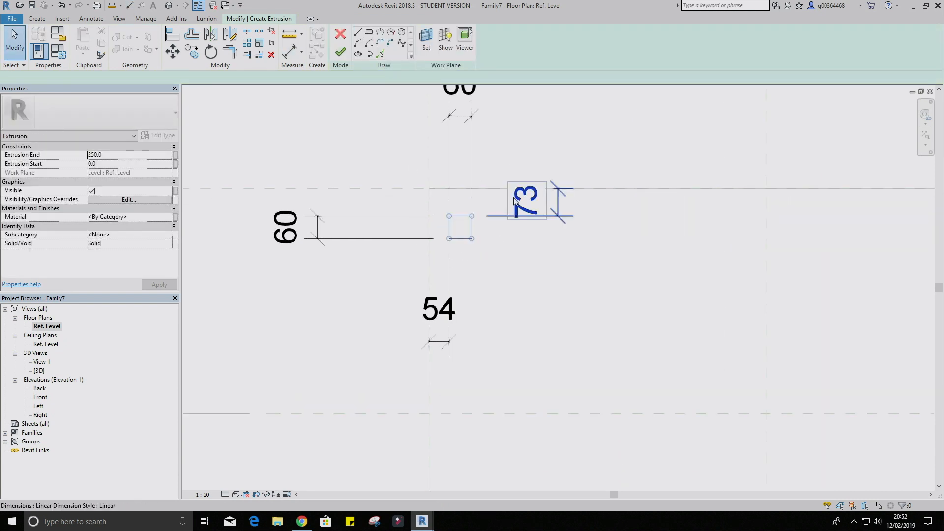
left_click(174, 54)
left_click(496, 266)
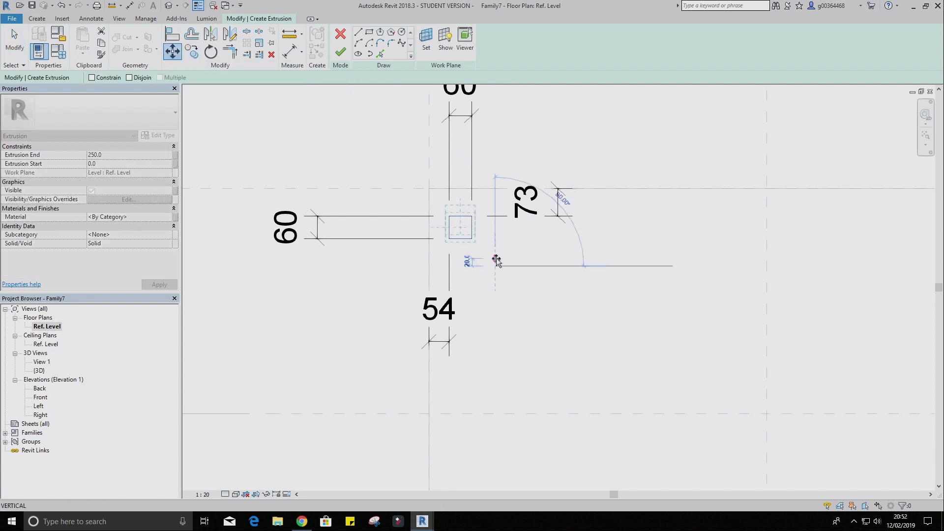
type("23")
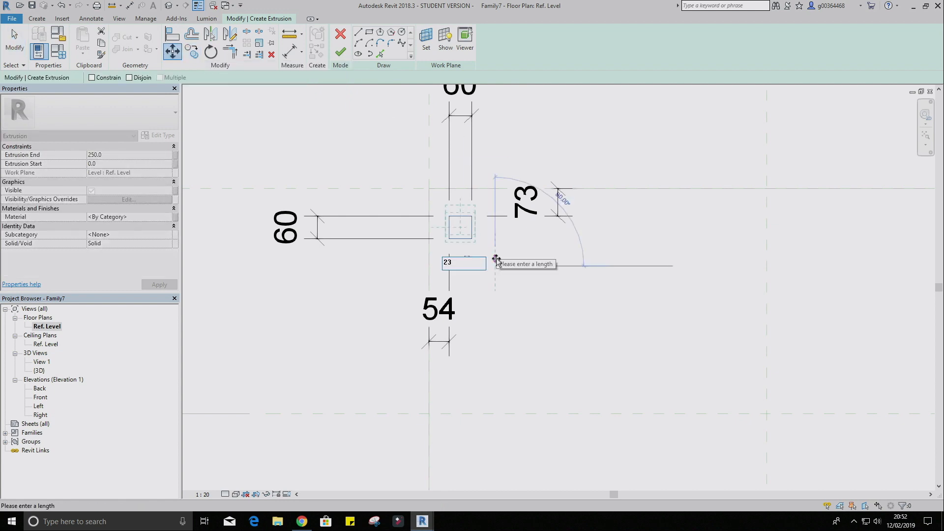
key("Return")
left_click(545, 209)
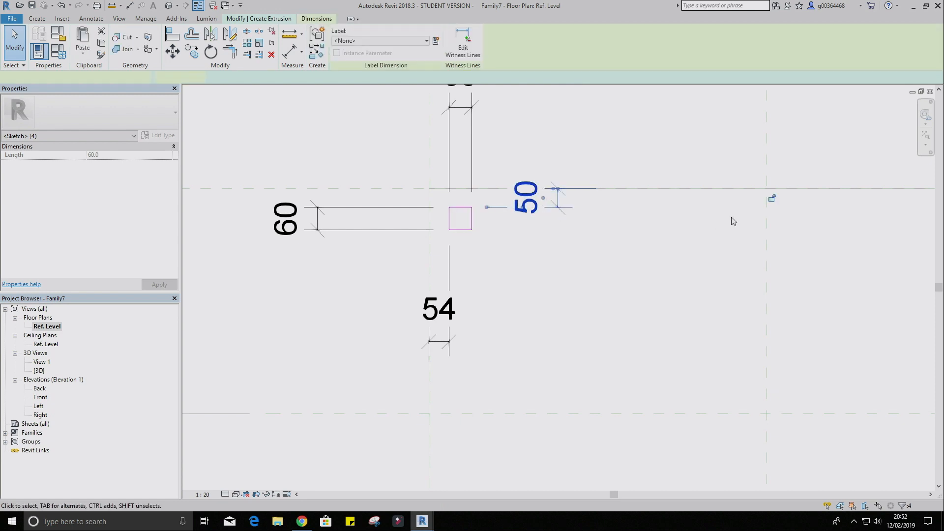
left_click(550, 310)
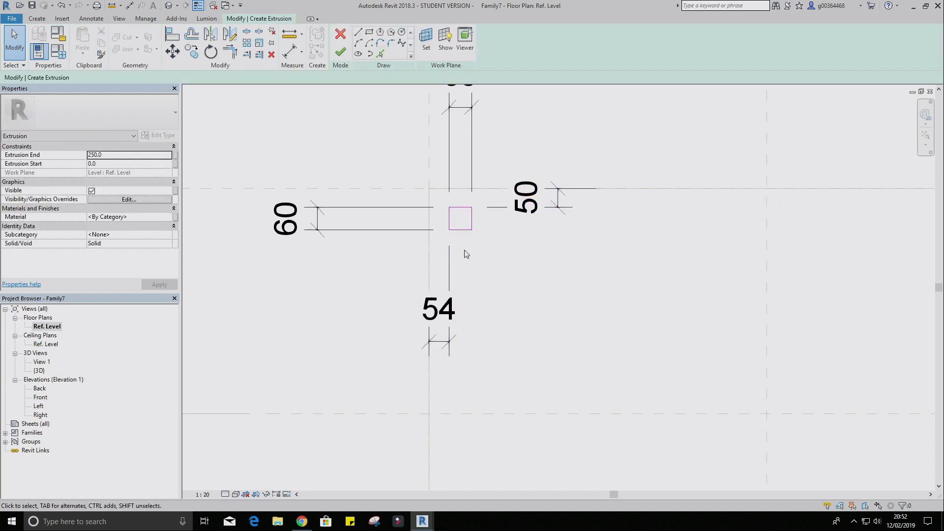
Move the small square's four sketch lines 4 mm left towards the tabletop's left edge.
left_click_drag(445, 205, 489, 238)
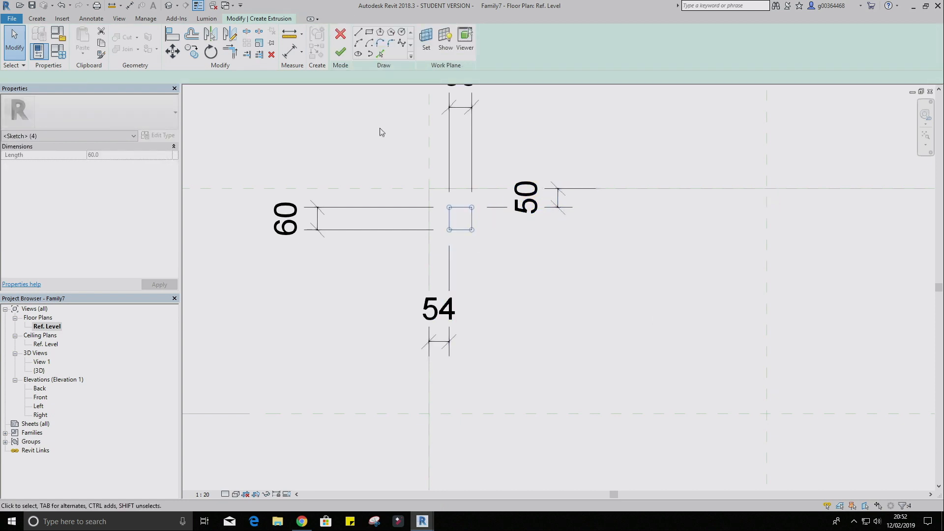
left_click(176, 53)
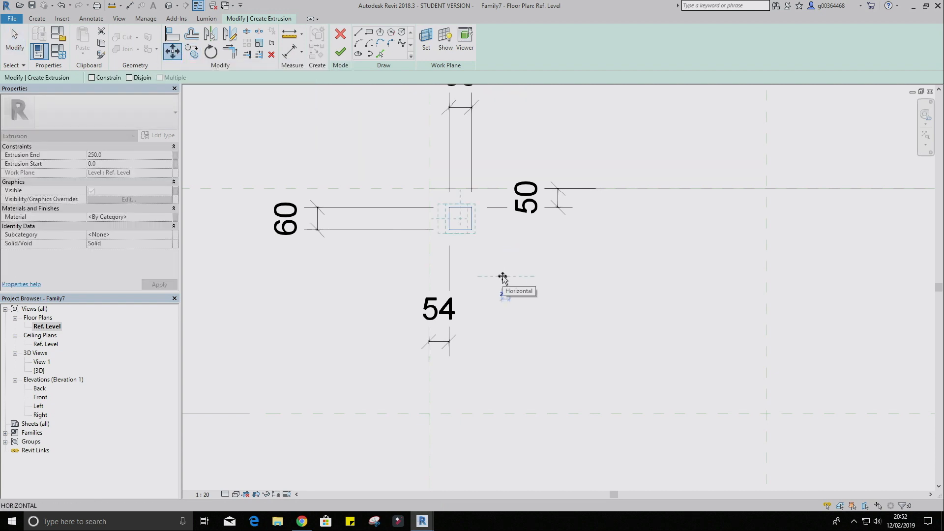
type("4")
key("Return")
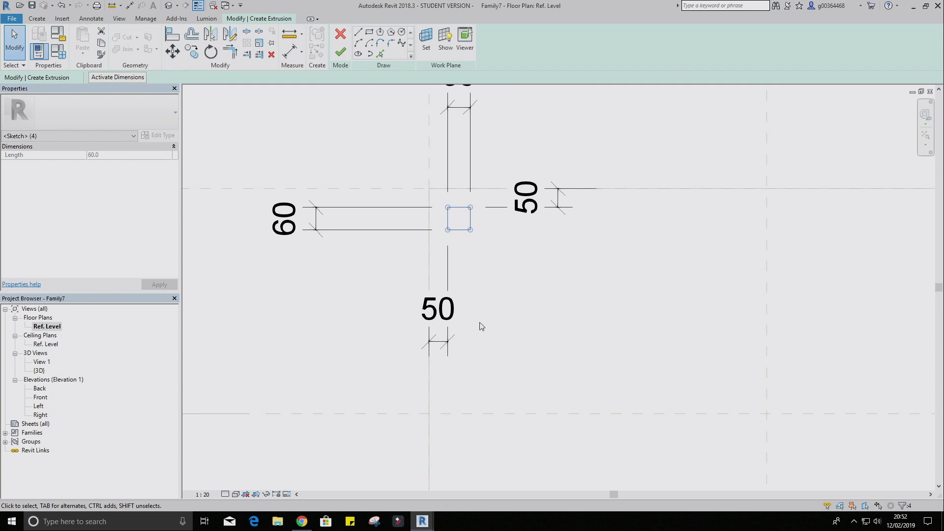
Lock the dimension between the left reference plane and the square, and finish the leg extrusion sketch.
left_click(443, 341)
scroll(445, 346, "down", 2)
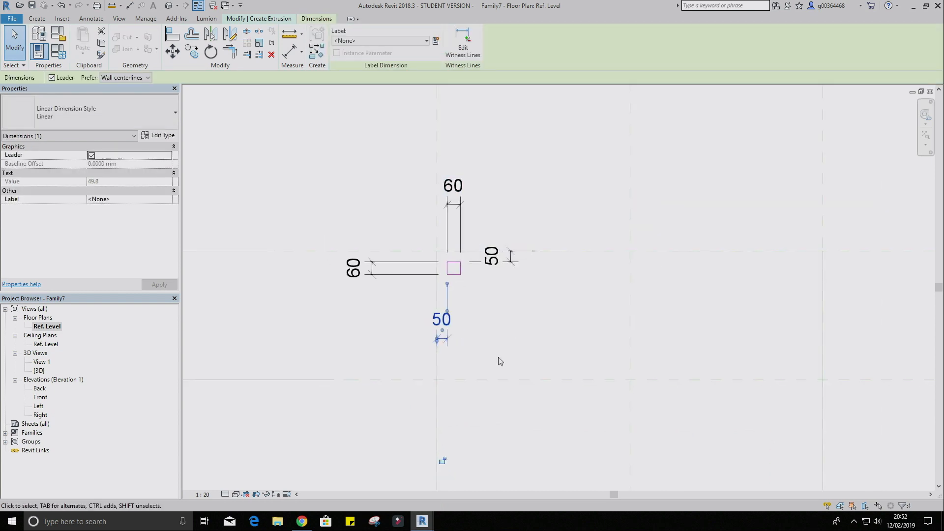
middle_click_drag(478, 426, 477, 388)
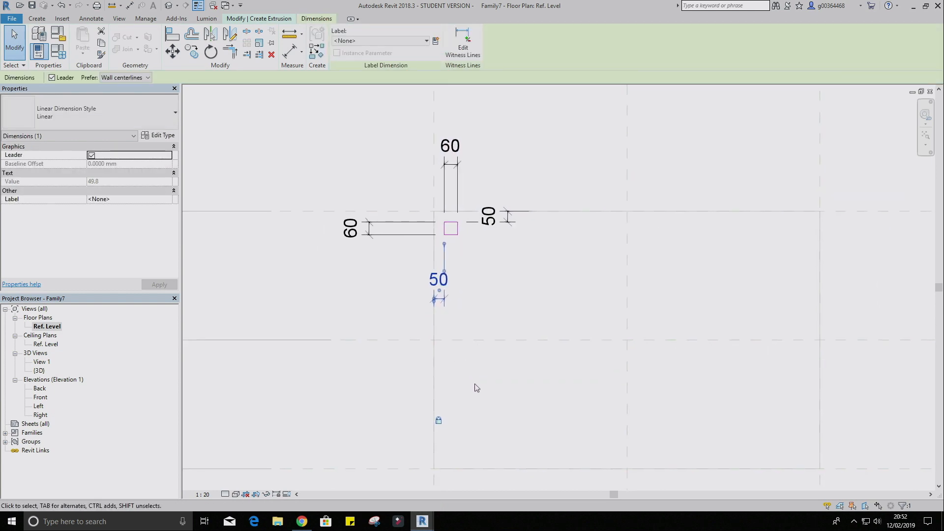
key("Escape")
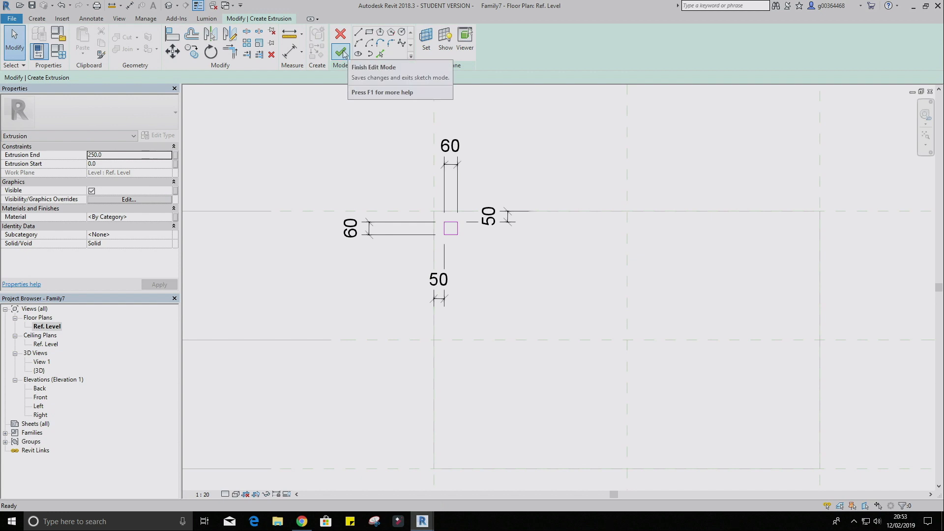
left_click(347, 57)
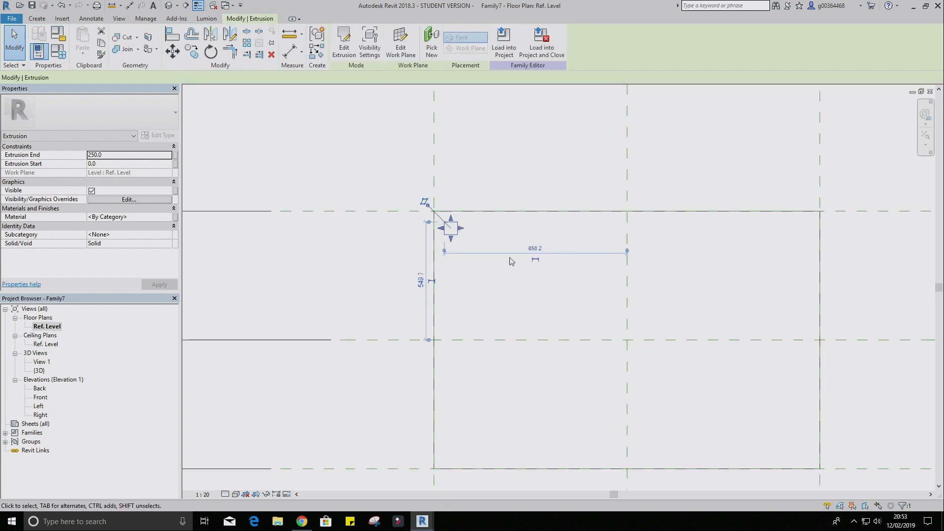
left_click(513, 354)
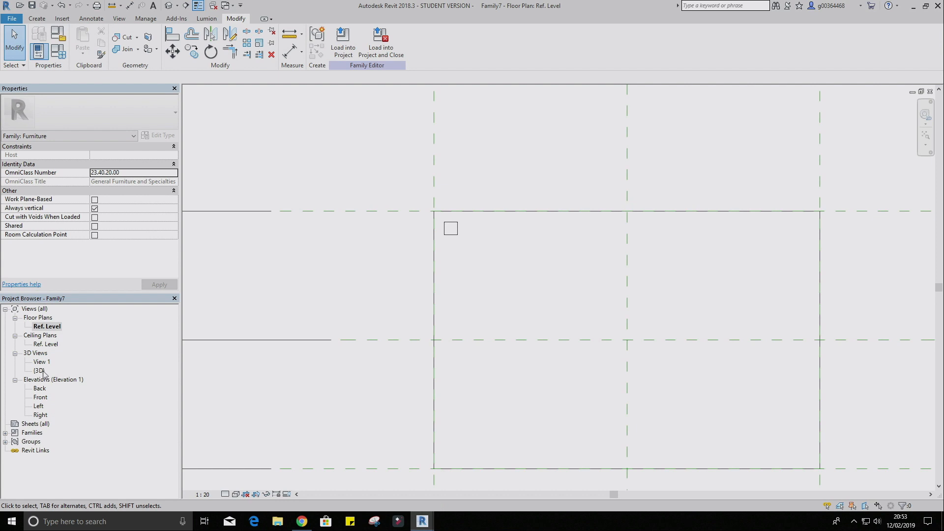
In the Front elevation, stretch the top of the leg extrusion up to the tabletop's underside and lock it there.
double_click(41, 397)
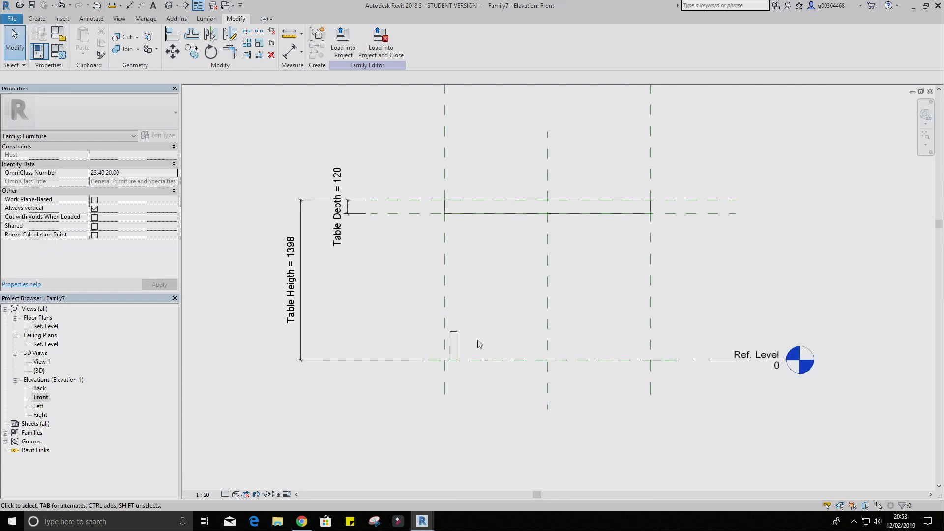
left_click(452, 344)
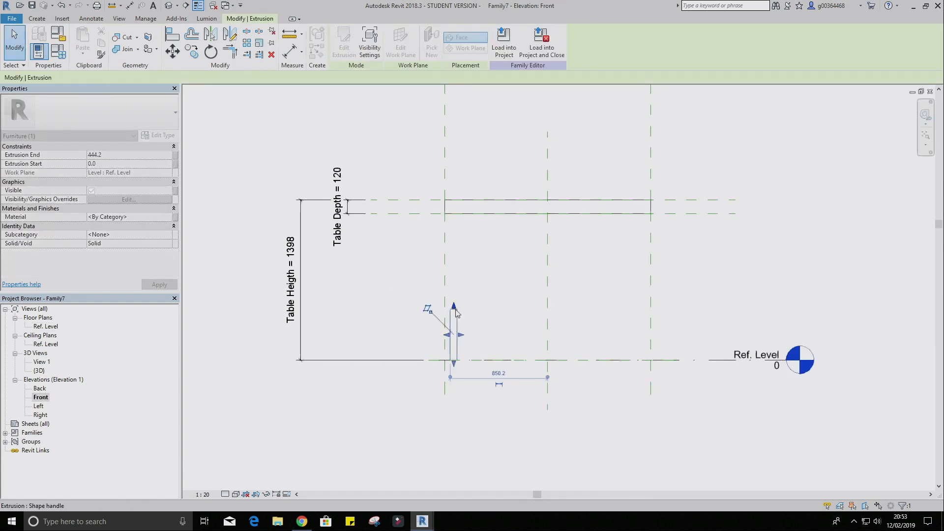
left_click_drag(456, 313, 455, 214)
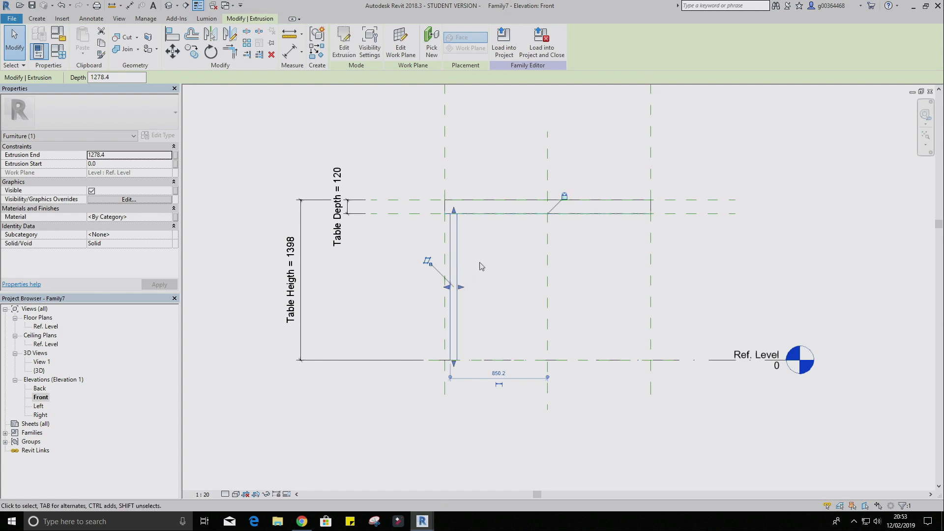
left_click(504, 261)
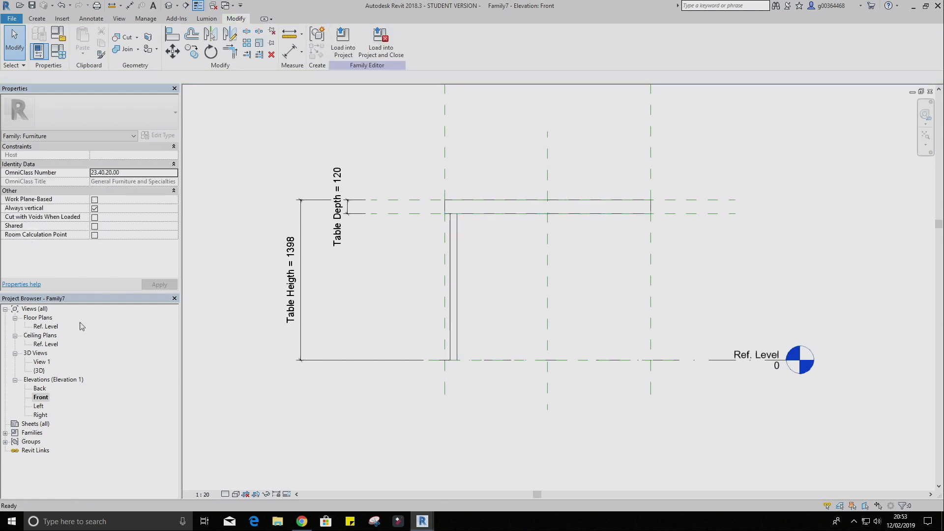
In the Ref. Level floor plan, mirror a copy of the leg about the vertical centre reference plane.
double_click(47, 326)
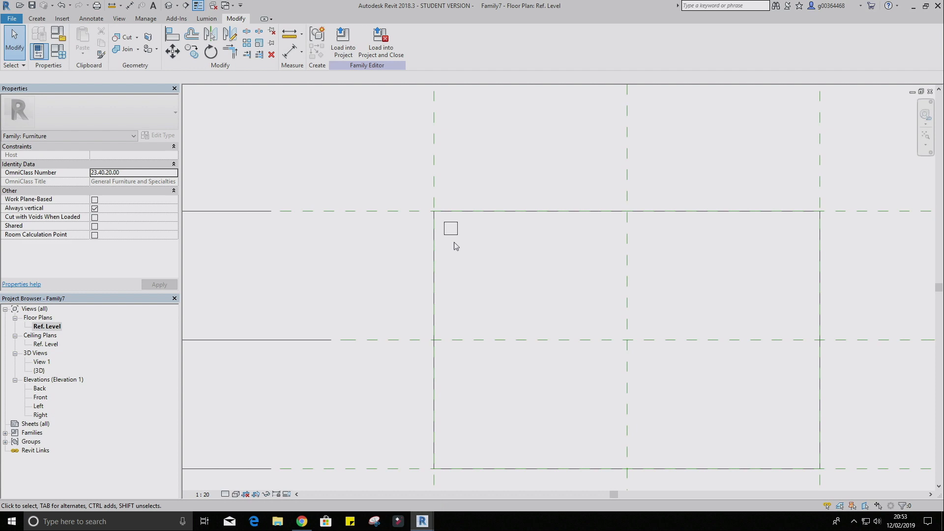
left_click(451, 229)
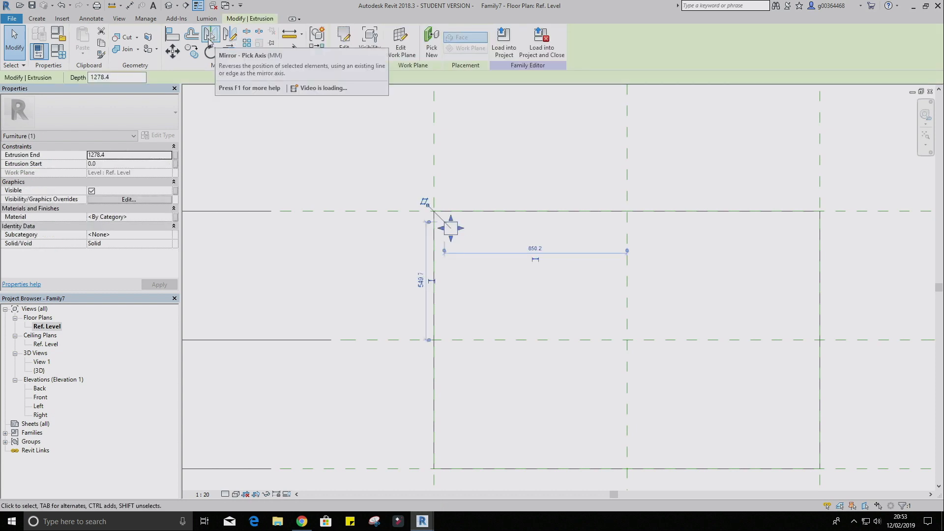
left_click(213, 39)
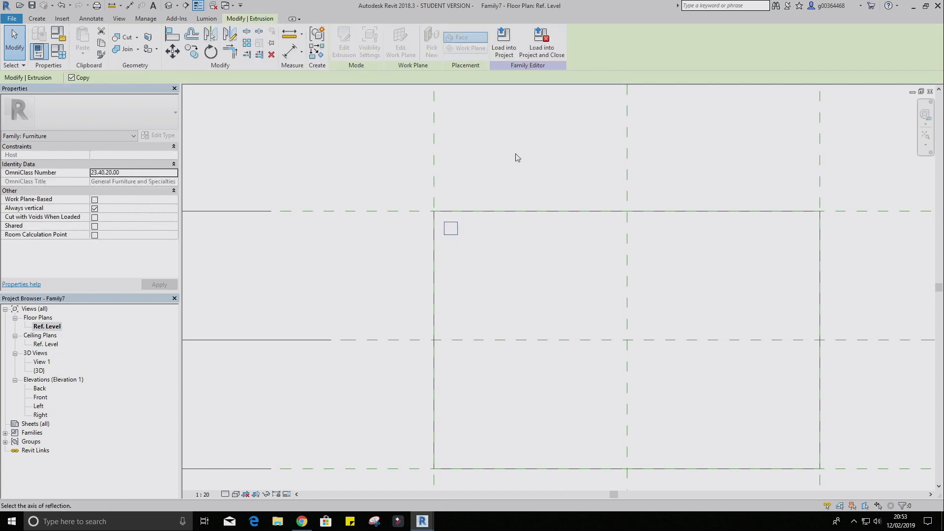
left_click(628, 269)
middle_click_drag(640, 277, 533, 254)
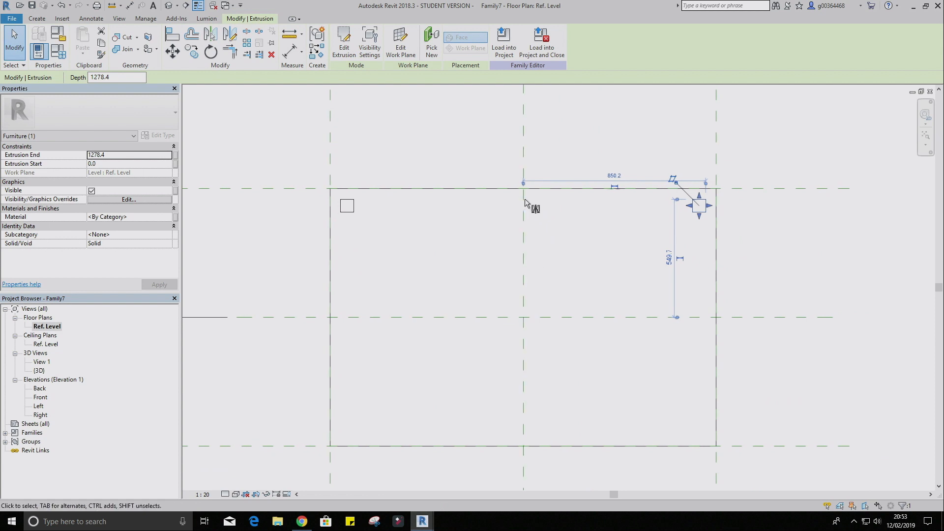
left_click(700, 256)
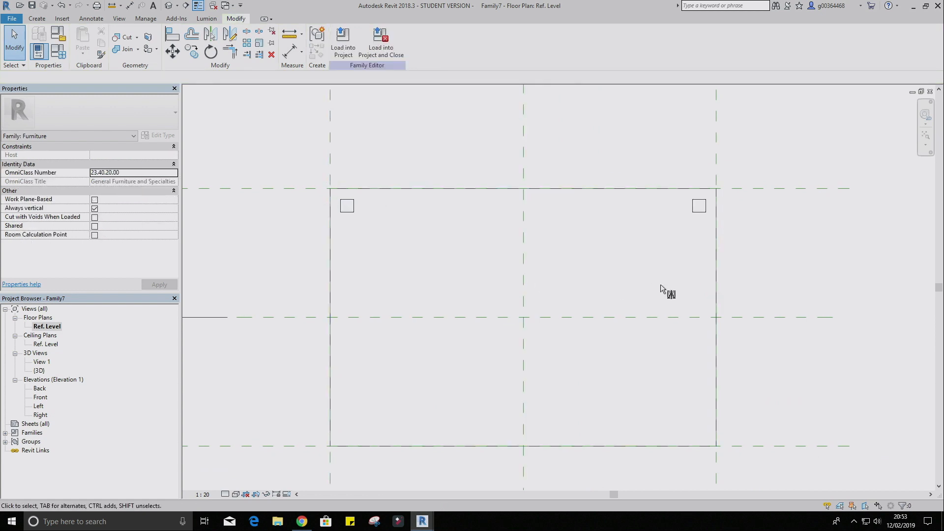
Mirror copies of both upper legs about the horizontal centre reference plane to create the two lower legs.
left_click_drag(314, 174, 742, 249)
left_click(210, 34)
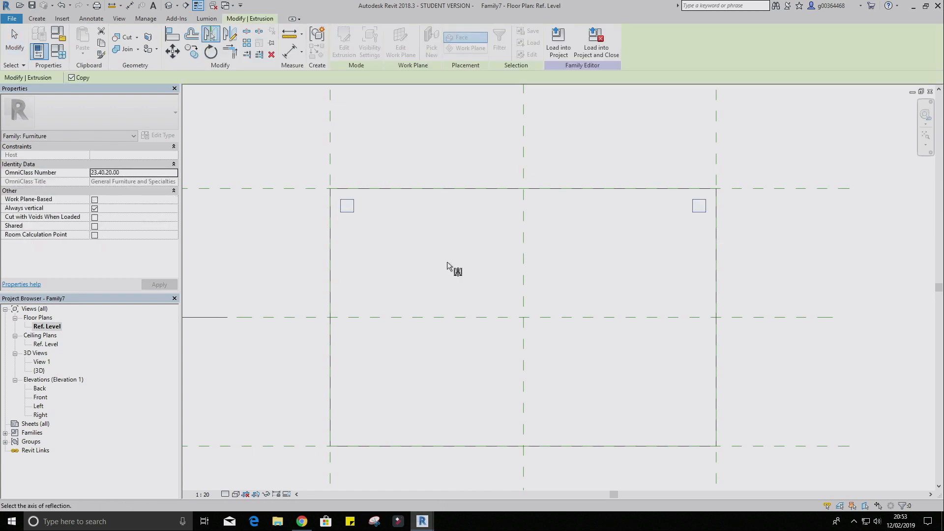
left_click(460, 317)
middle_click_drag(369, 319, 375, 264)
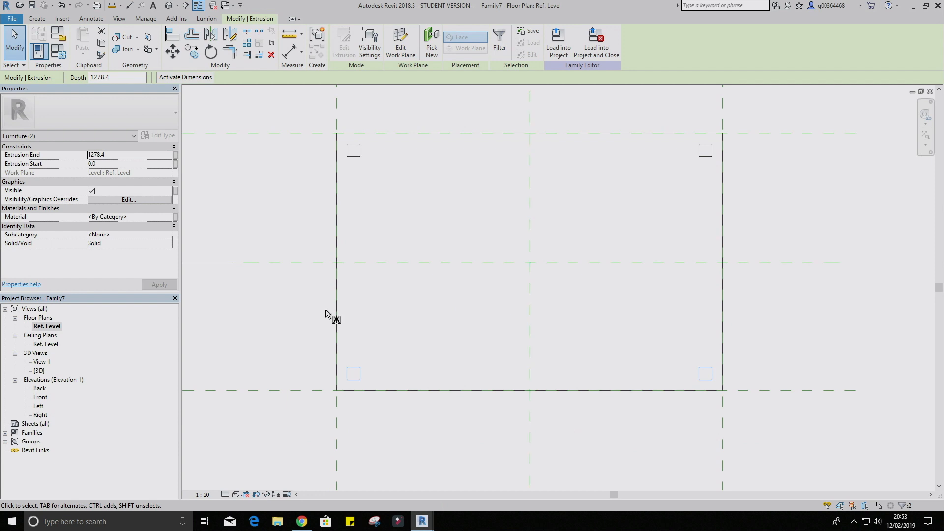
left_click(394, 172)
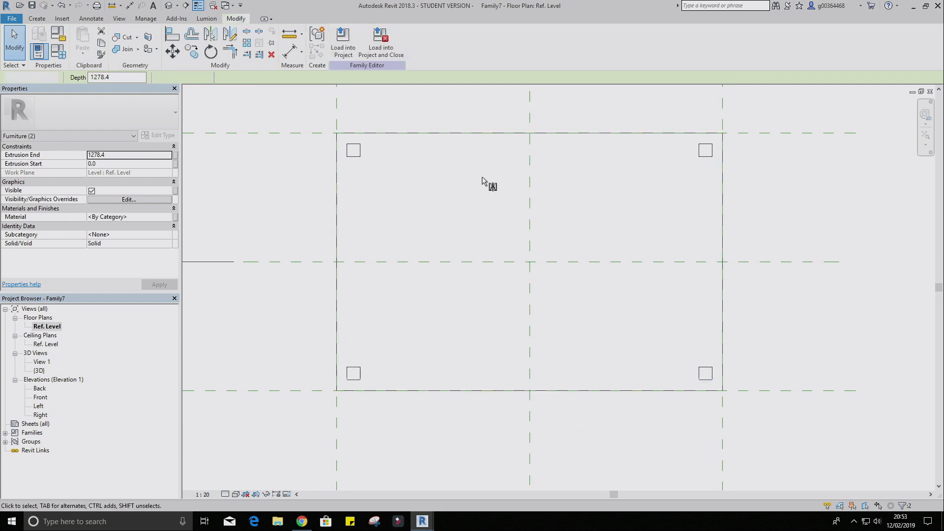
Edit the upper-right leg's extrusion sketch and dimension its upper edge to the upper reference plane.
left_click(706, 161)
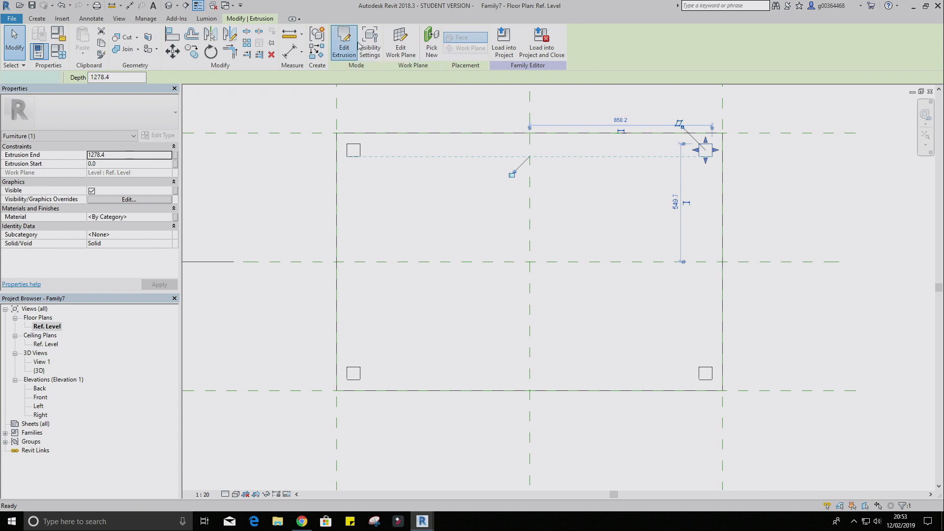
left_click(344, 42)
scroll(764, 174, "up", 6)
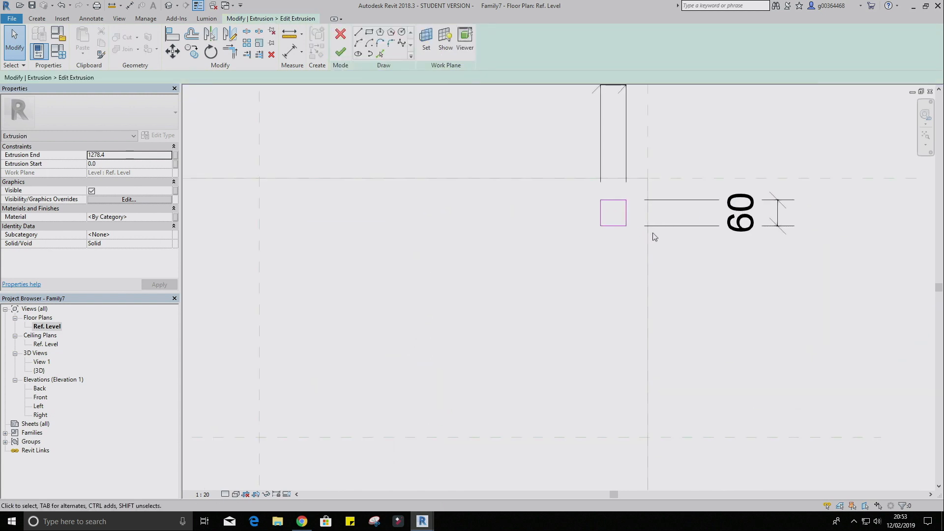
left_click(91, 19)
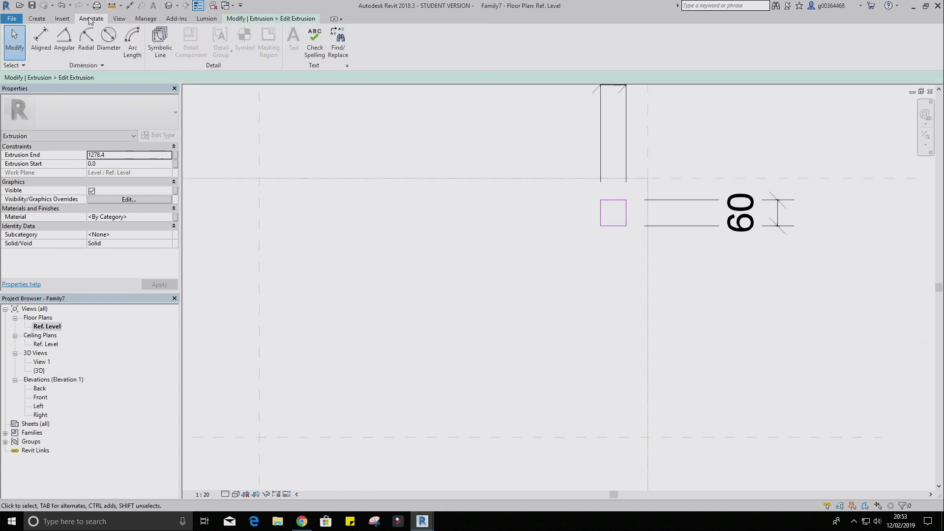
left_click(41, 39)
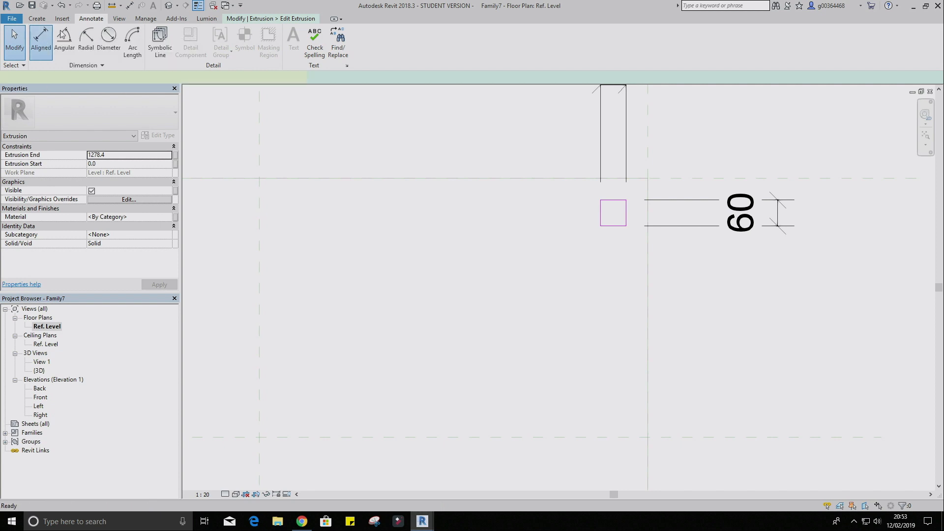
left_click(609, 178)
left_click(612, 200)
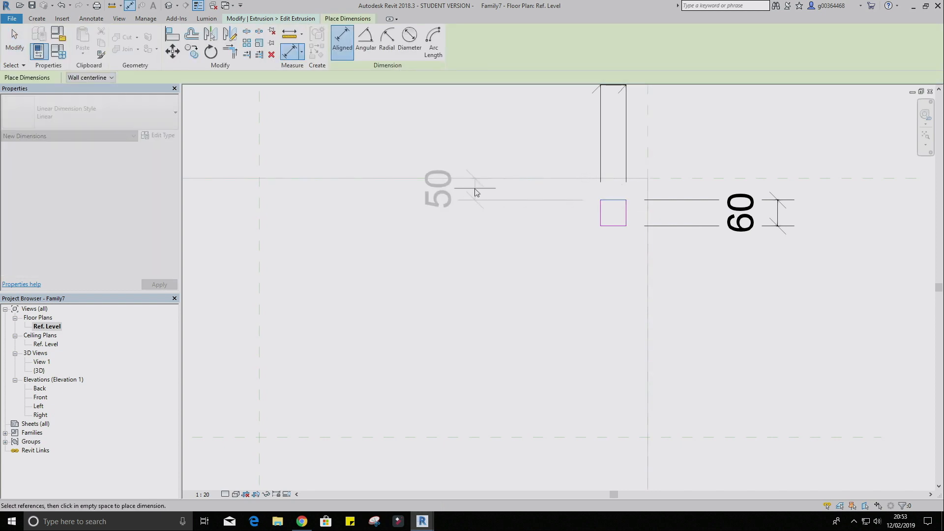
left_click(461, 197)
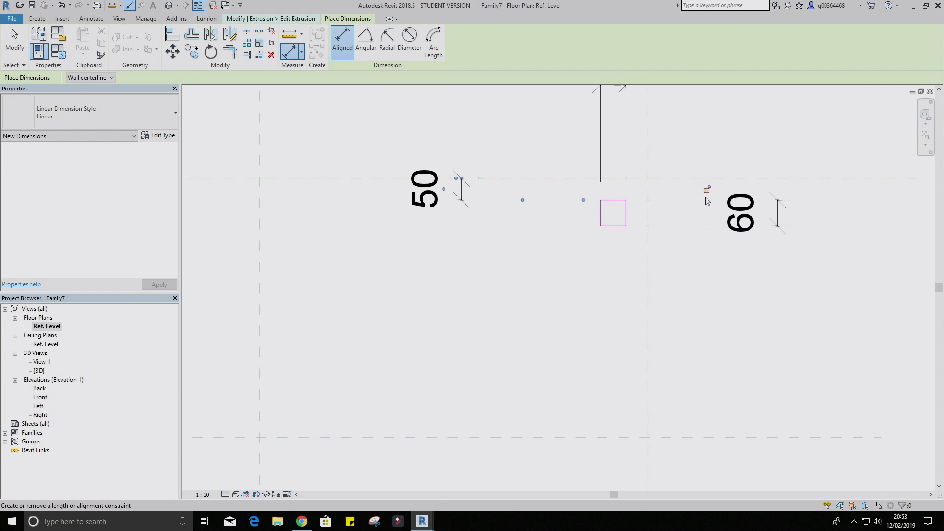
Dimension the upper-right leg's right edge to the right reference plane, lock that dimension, and finish the sketch.
left_click(626, 213)
left_click(647, 216)
left_click(649, 306)
scroll(615, 292, "down", 3)
middle_click_drag(609, 302, 593, 199)
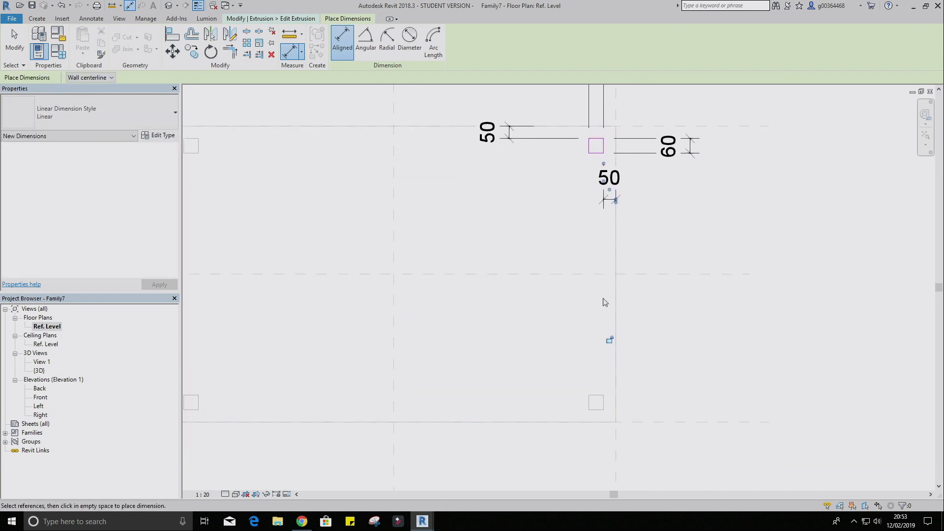
left_click(609, 340)
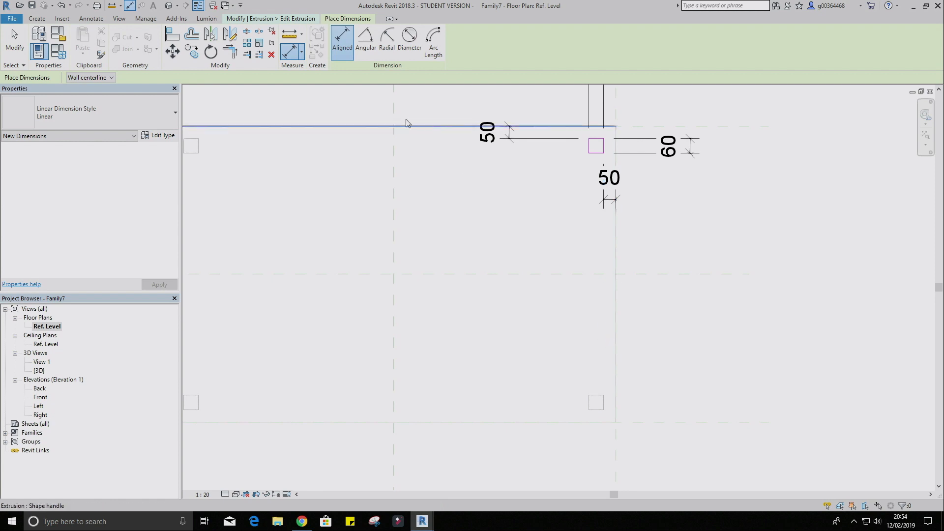
key("Escape")
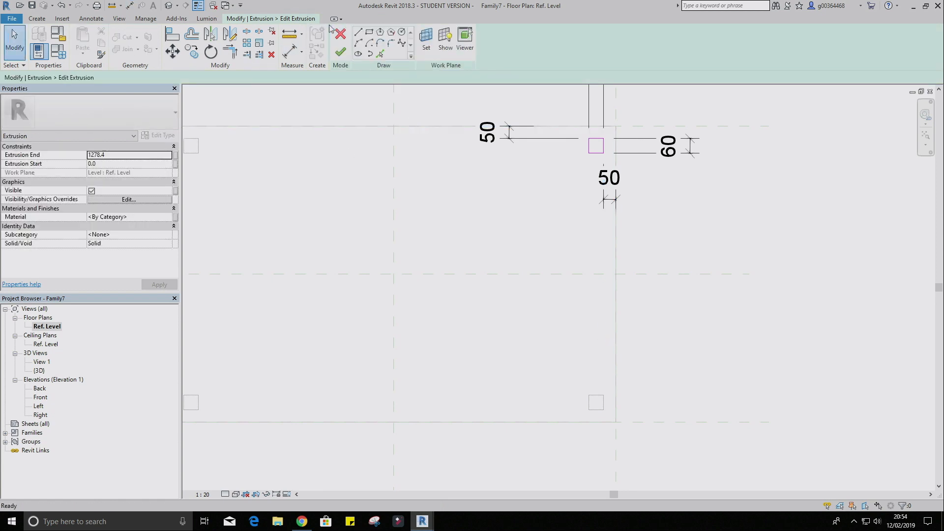
left_click(338, 54)
In the lower-right leg's sketch, dimension its right and lower edges to the adjacent reference planes and lock the right-side offset.
middle_click_drag(567, 327, 570, 214)
left_click(596, 282)
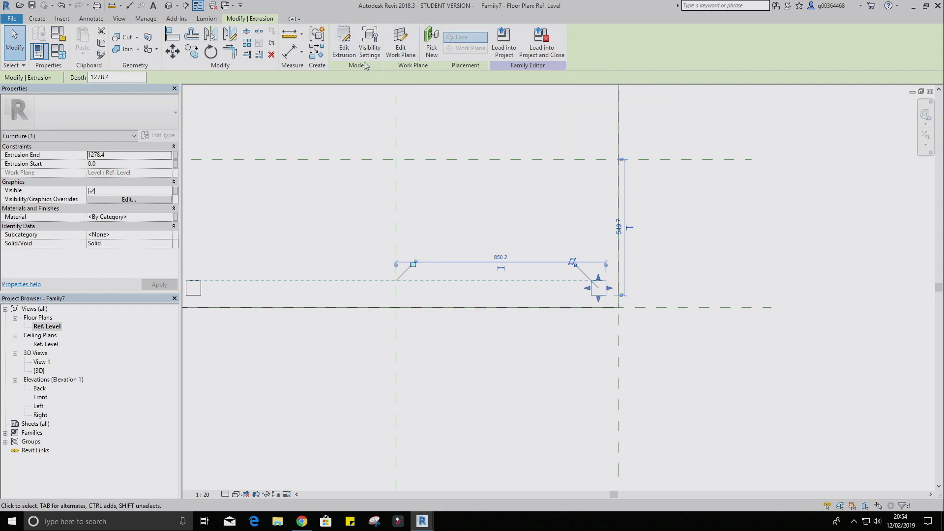
left_click(343, 45)
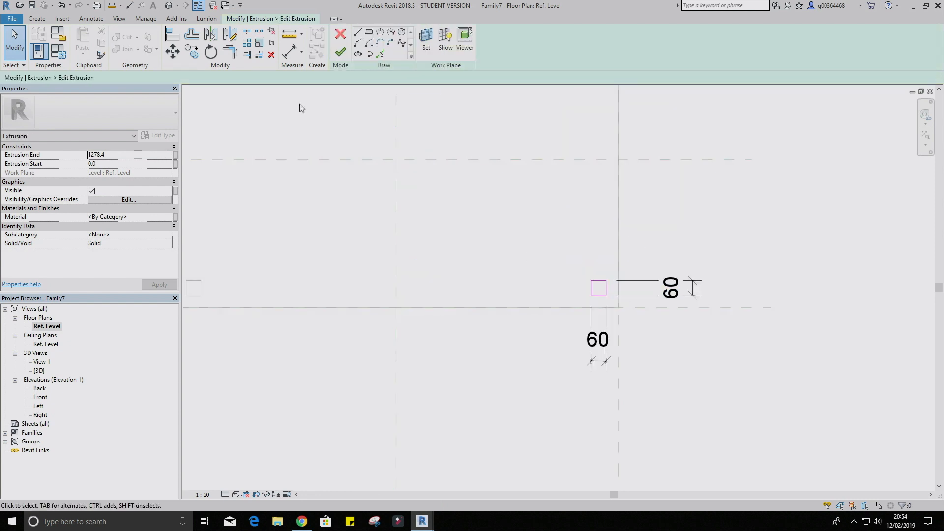
left_click(91, 19)
left_click(41, 41)
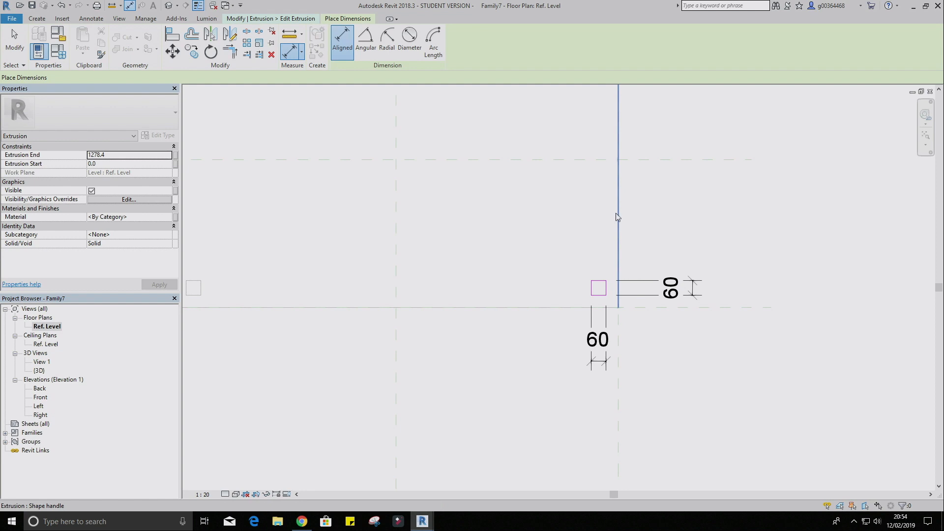
left_click(618, 255)
left_click(590, 240)
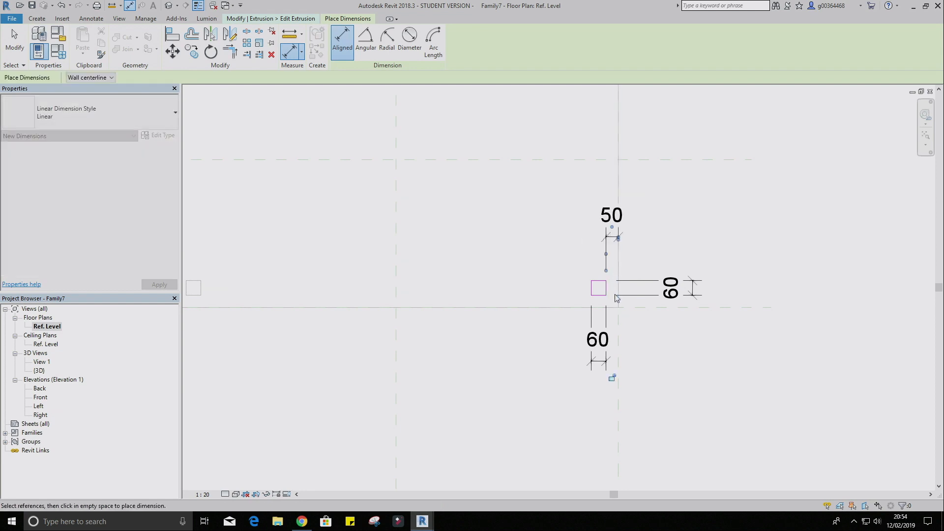
left_click(518, 294)
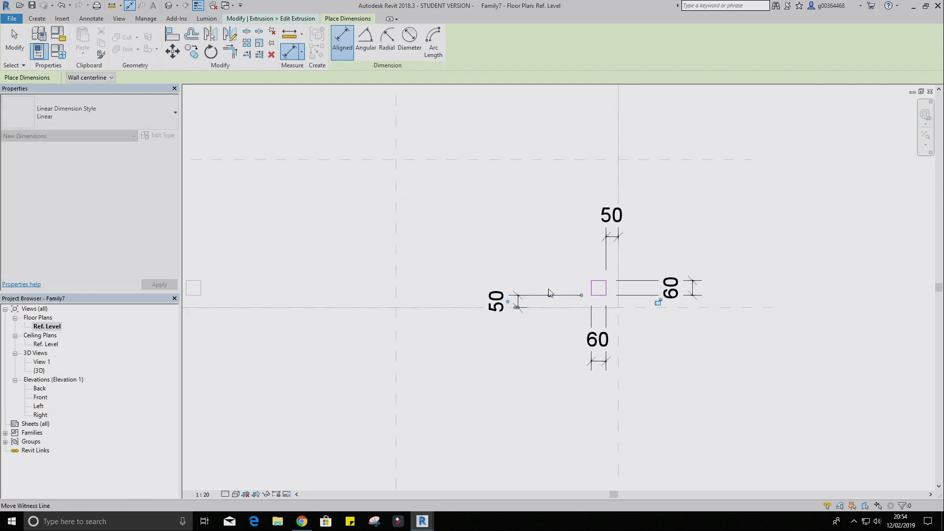
key("Escape")
key("Escape")
left_click(612, 237)
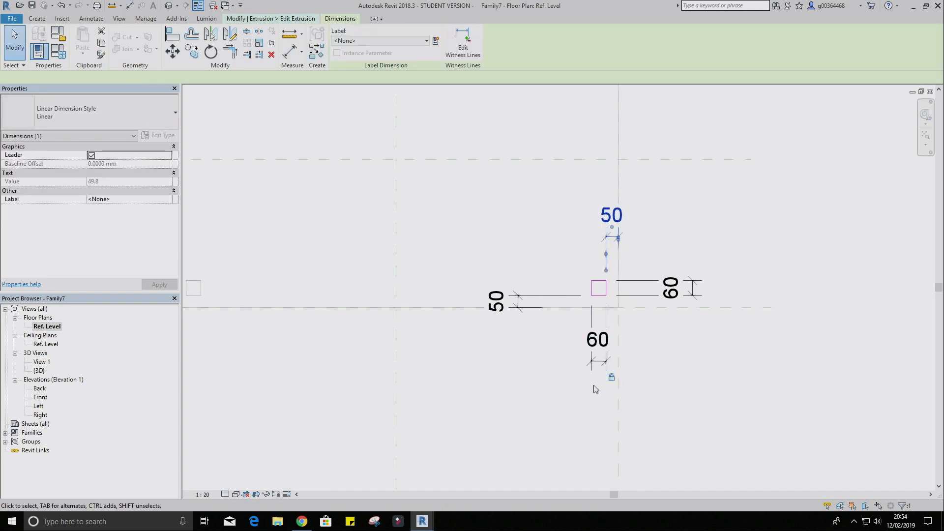
Dimension the gap between the left reference plane and the lower-left leg's left edge.
middle_click_drag(493, 365, 578, 362)
scroll(570, 365, "down", 2)
scroll(431, 340, "up", 3)
key("Escape")
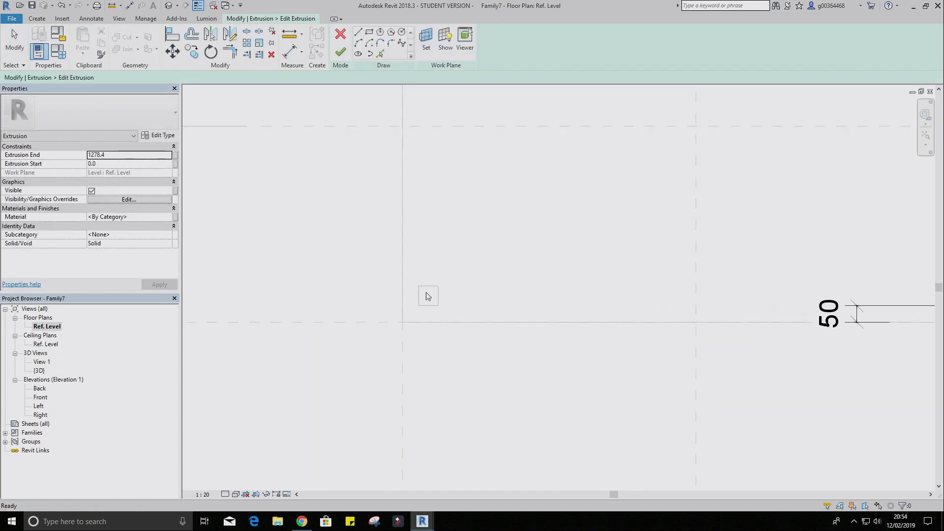
left_click(98, 20)
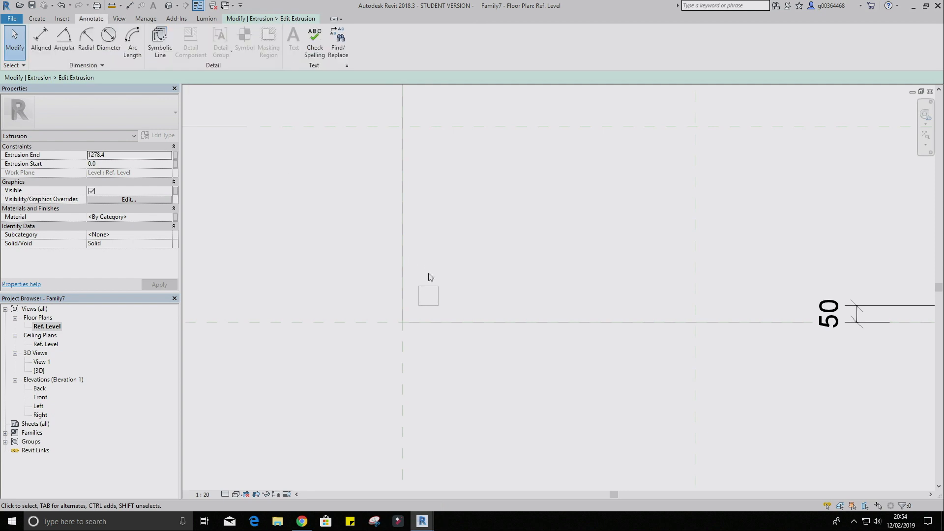
left_click(39, 37)
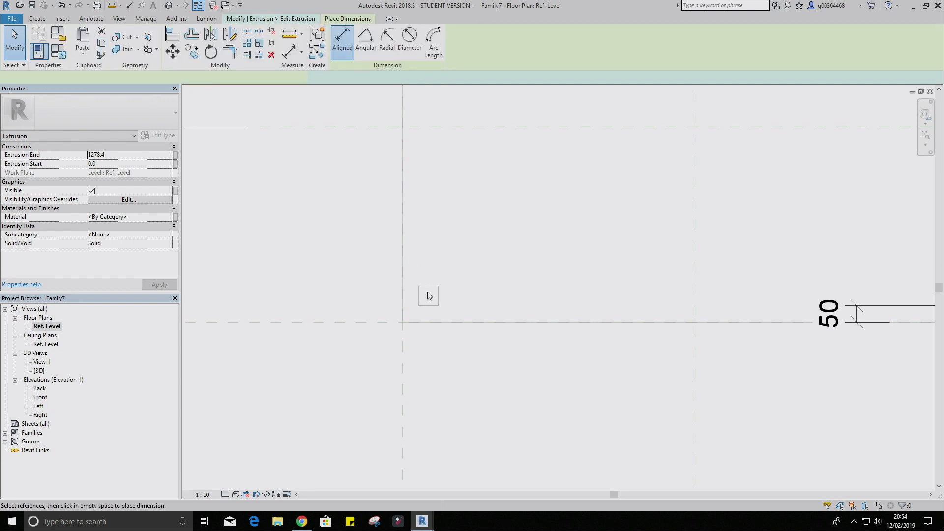
left_click(405, 294)
left_click(419, 295)
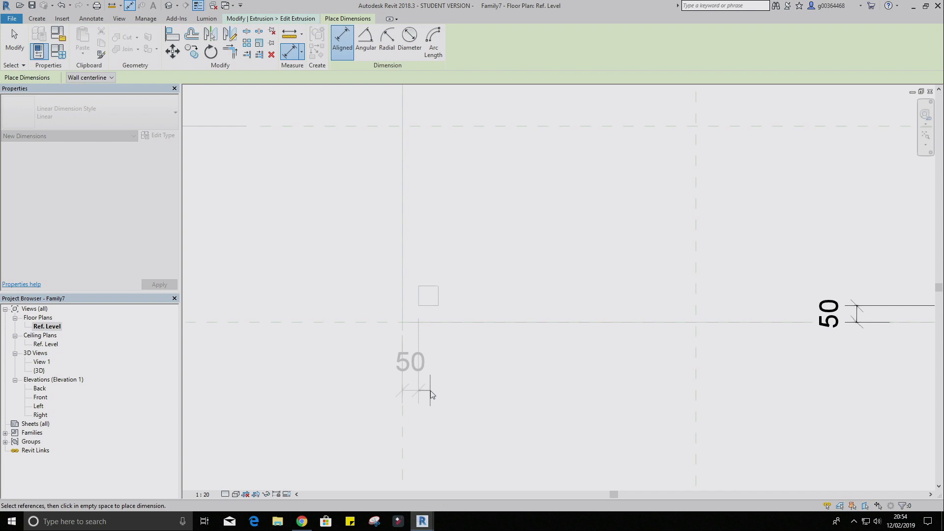
left_click(431, 393)
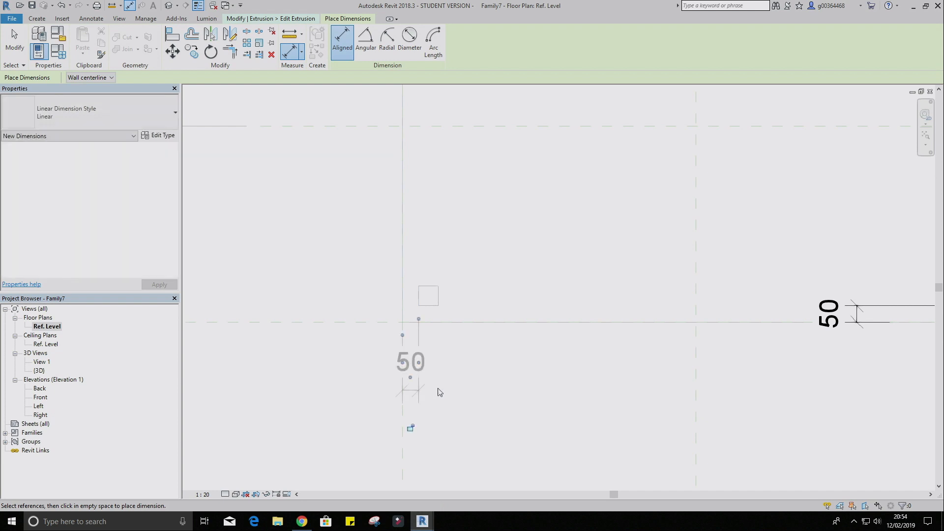
Dimension the lower-left leg's lower edge to the lower reference plane, lock that dimension, and finish the sketch.
left_click(443, 322)
left_click(522, 400)
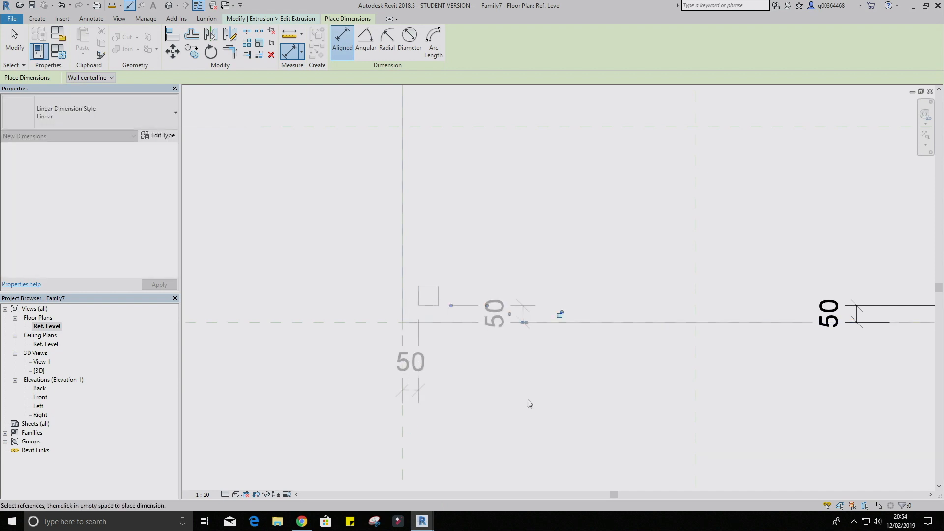
left_click(559, 314)
key("Escape")
key("Escape")
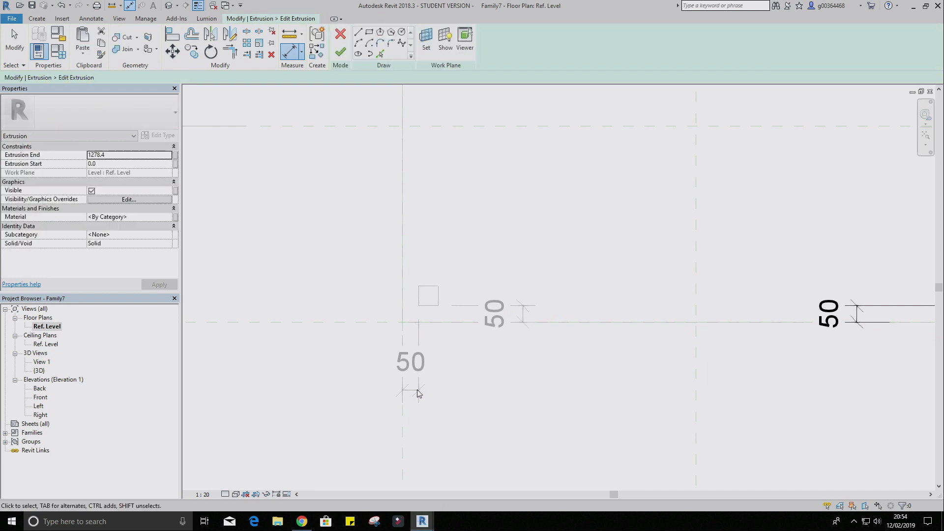
left_click(340, 51)
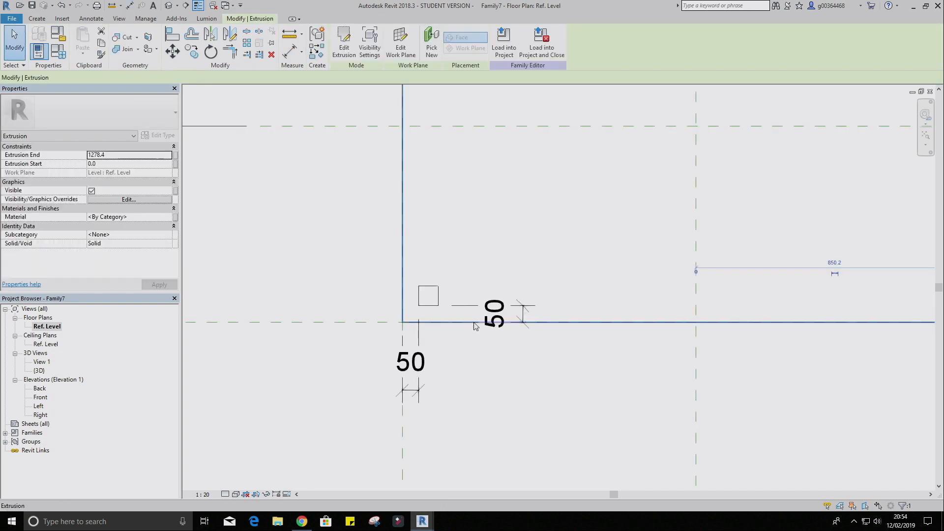
Lock the dimension between the left reference plane and the lower-left leg.
left_click(438, 303)
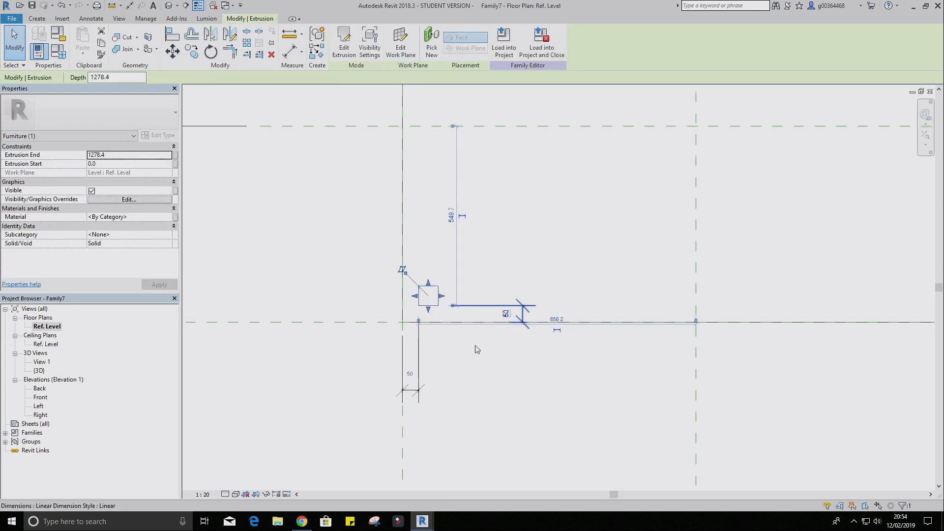
left_click(467, 361)
left_click(418, 390)
left_click(411, 427)
left_click(556, 288)
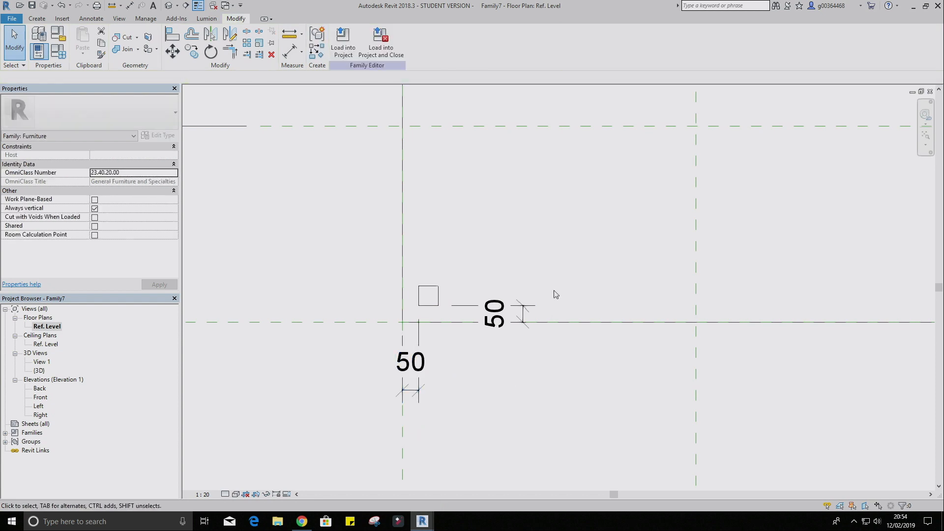
left_click(527, 316)
left_click(556, 340)
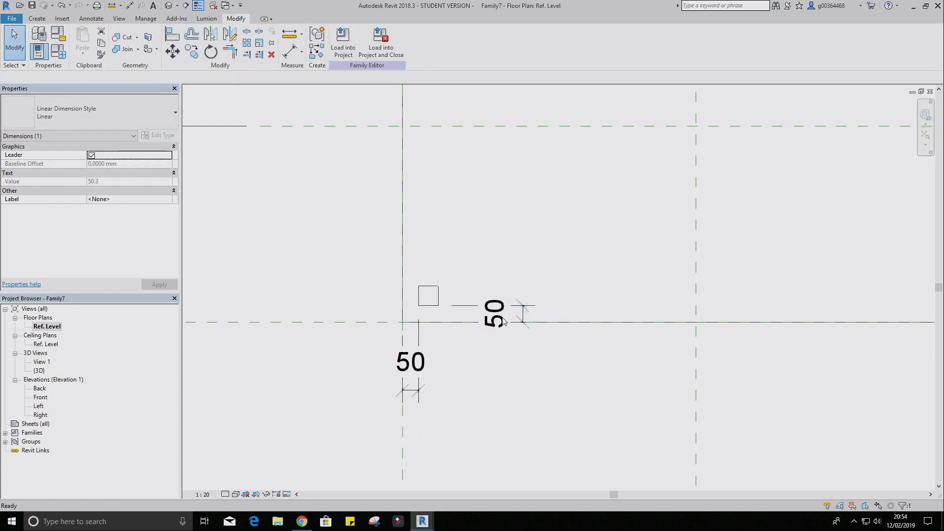
In the Front elevation, align the top of the left leg with the tabletop's underside and lock it there.
scroll(487, 317, "down", 5)
middle_click_drag(476, 243, 417, 242)
scroll(416, 242, "up", 1)
scroll(418, 245, "down", 3)
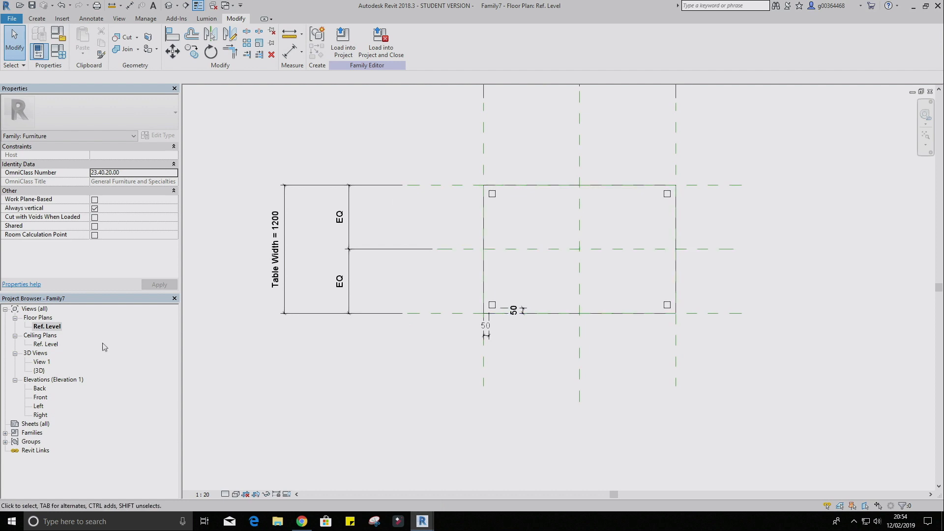
double_click(41, 397)
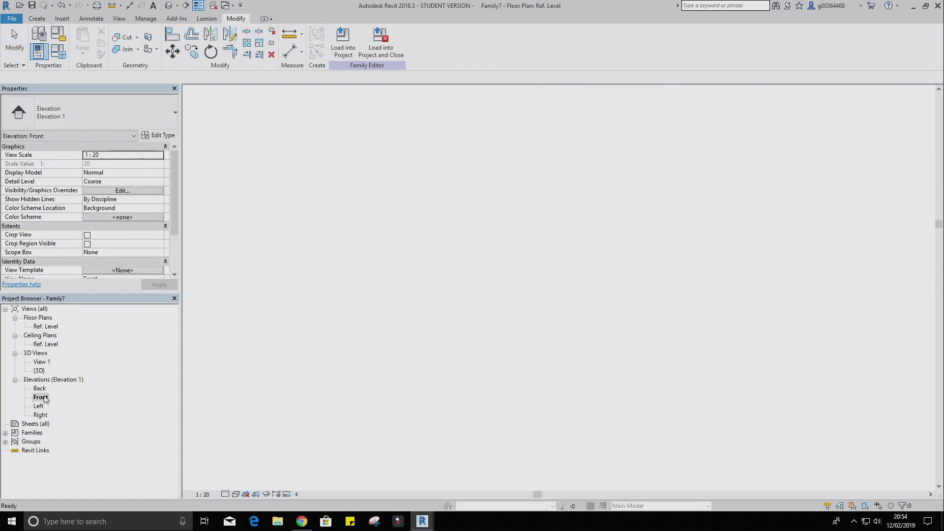
scroll(426, 396, "up", 1)
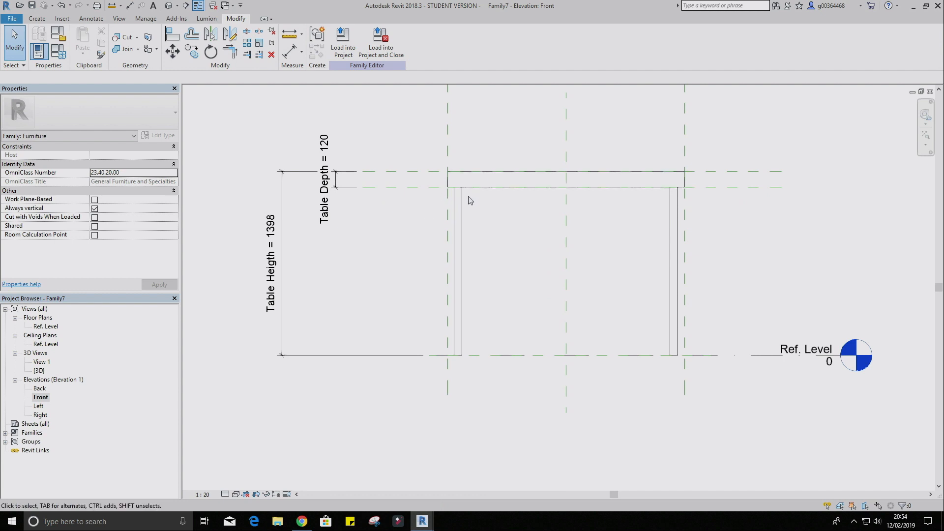
left_click(461, 189)
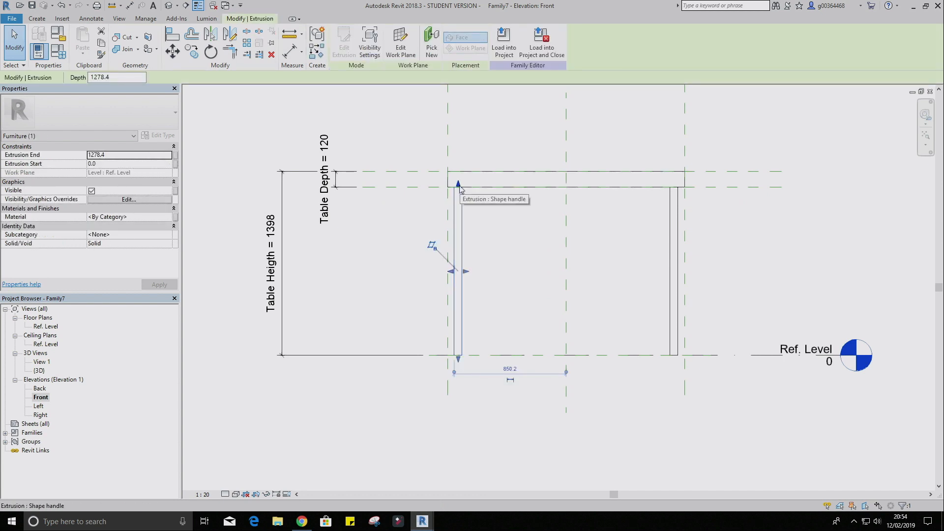
mouse_move(458, 187)
left_mouse_down()
mouse_move(458, 205)
mouse_move(457, 187)
left_mouse_up()
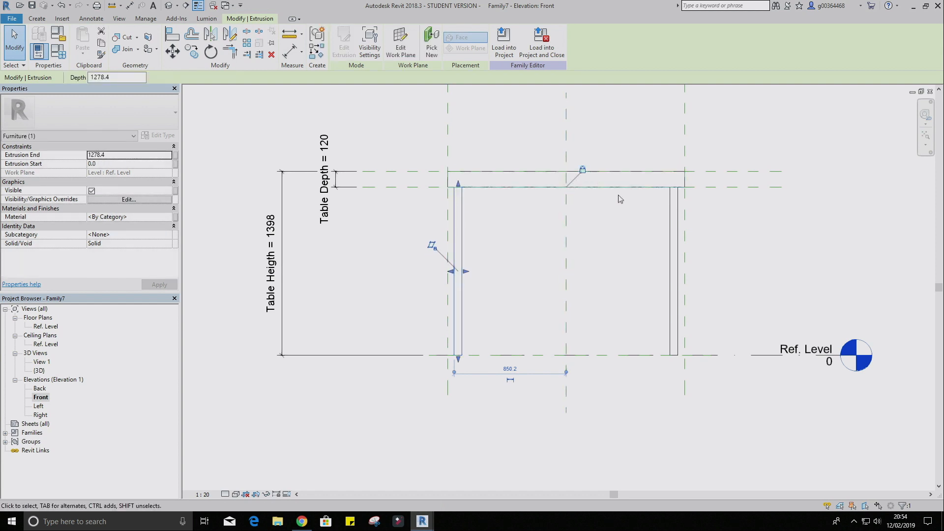
Align the top of the right leg with the tabletop's underside, lock it, and temporarily hide that leg.
left_click(674, 193)
mouse_move(674, 194)
left_mouse_down()
mouse_move(674, 210)
mouse_move(674, 187)
left_mouse_up()
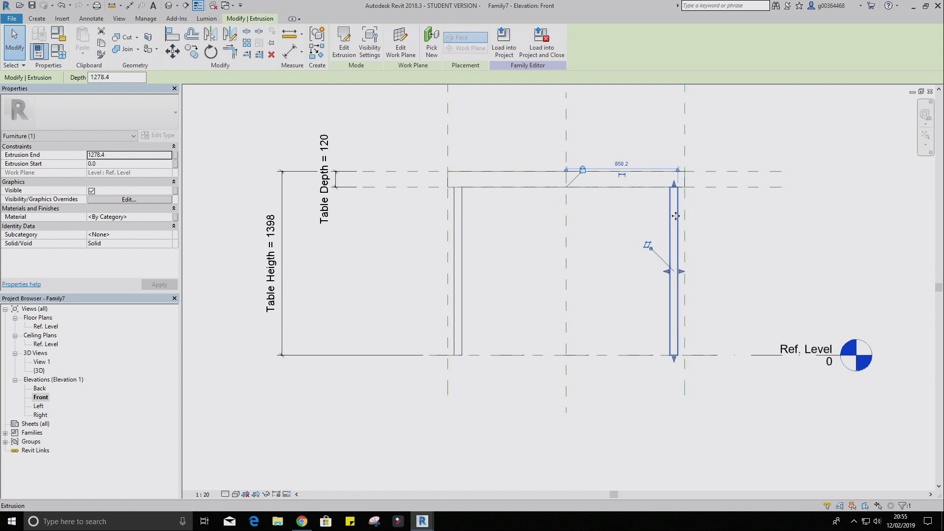
key("Escape")
Align the top of the other right leg, behind the hidden one, with the tabletop's underside.
left_click(676, 215)
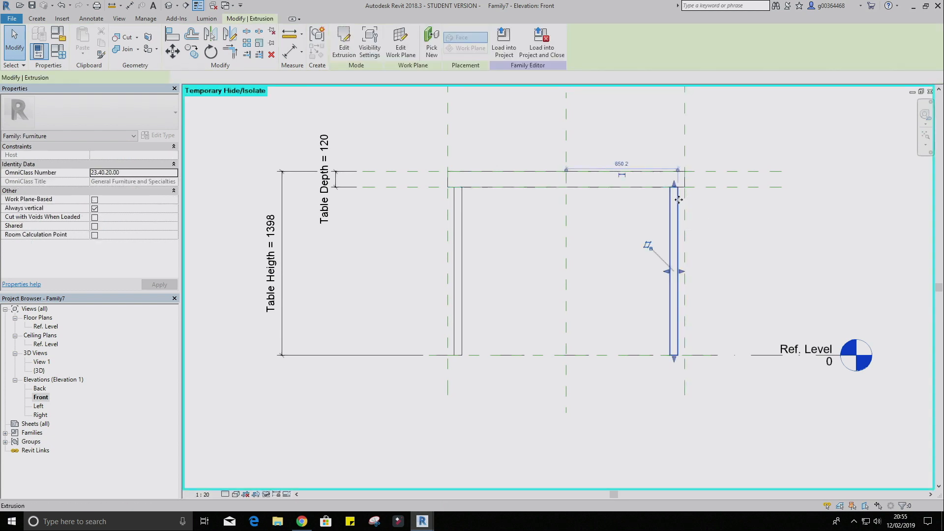
mouse_move(674, 185)
left_mouse_down()
mouse_move(674, 205)
mouse_move(673, 187)
left_mouse_up()
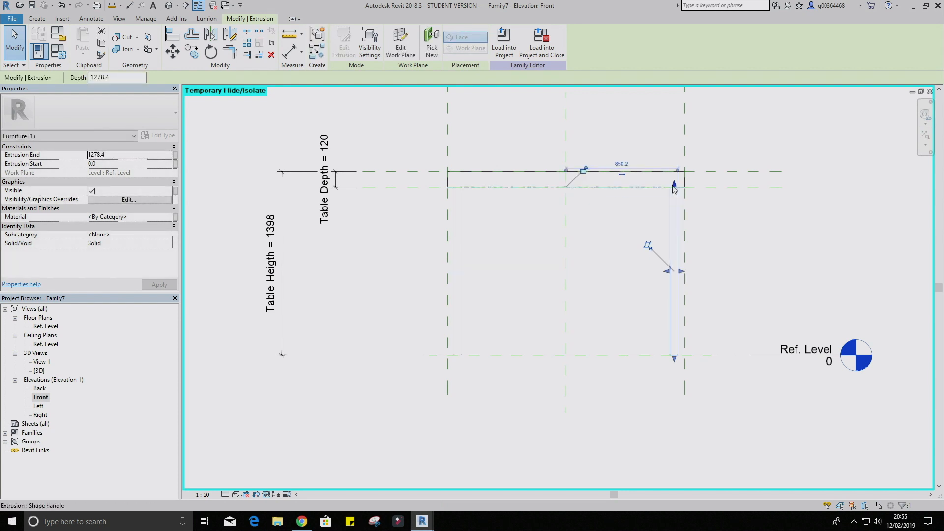
left_click(697, 198)
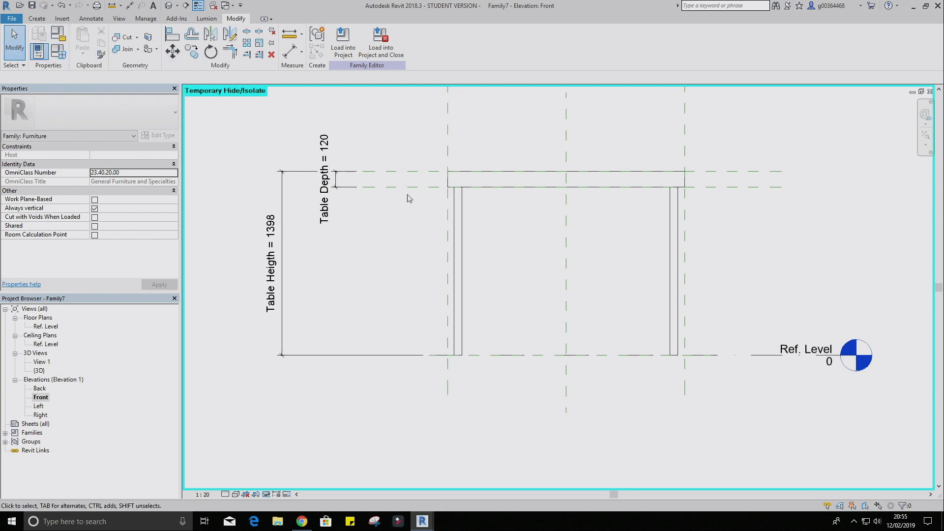
In the family types, set Table Heigth to 750 and Table Depth to 40.
left_click(59, 54)
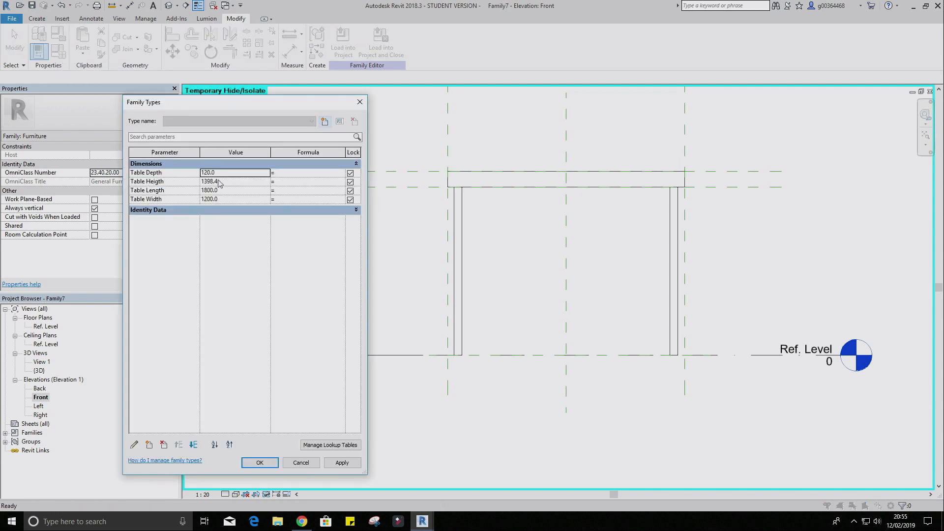
type("750")
left_click(342, 463)
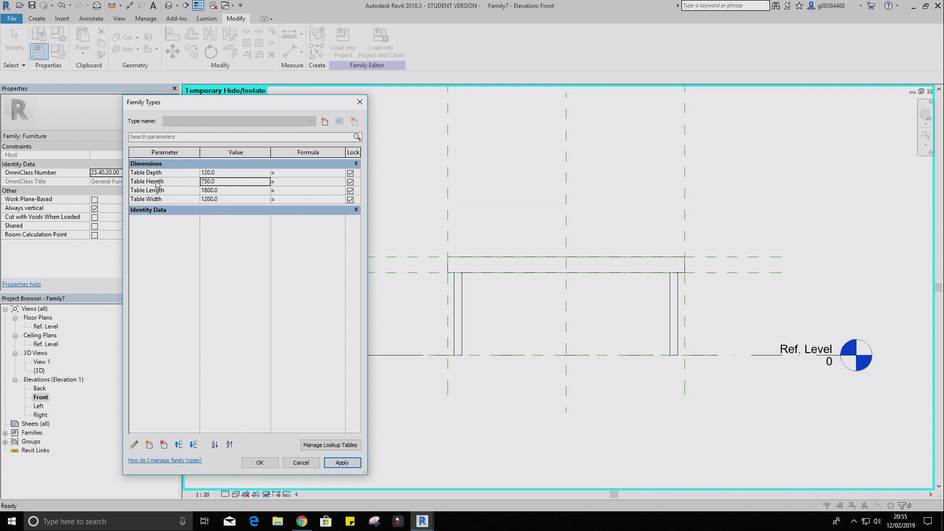
left_click(224, 172)
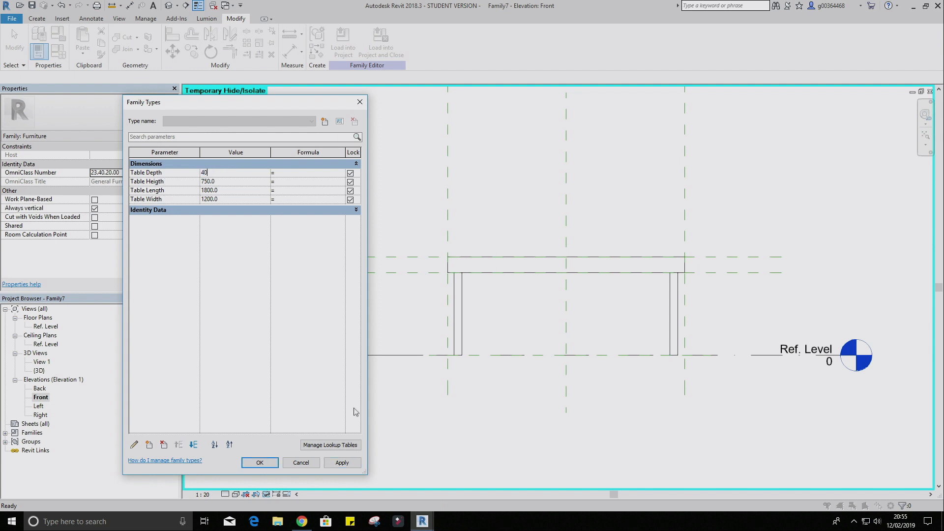
left_click(342, 463)
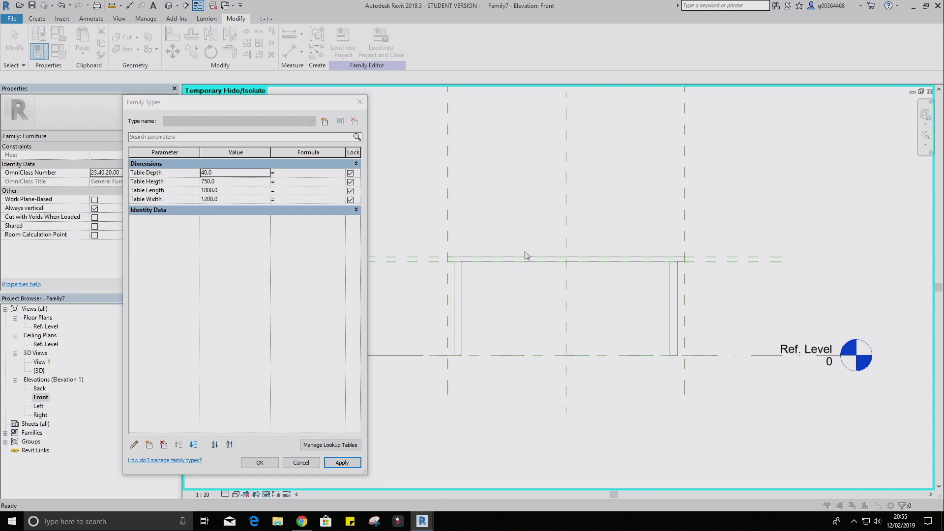
left_click(259, 463)
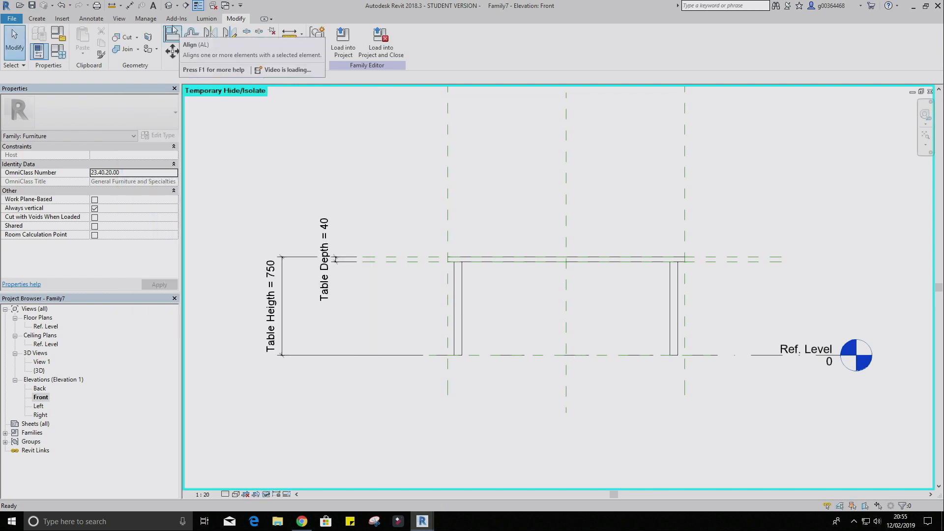
Show the table in the default 3D view with Fine detail level and the Shaded visual style.
left_click(169, 6)
middle_click_drag(324, 220, 619, 315, "shift")
left_click(220, 494)
left_click(225, 494)
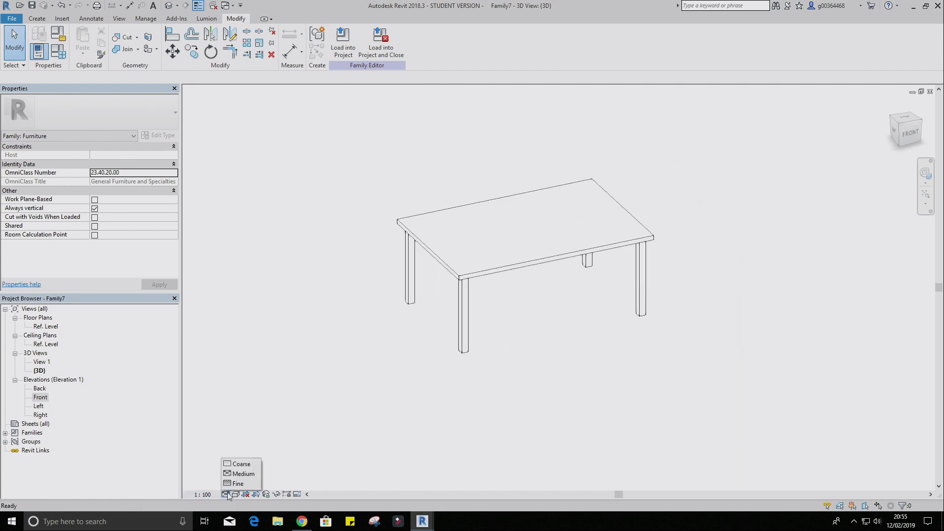
left_click(238, 484)
left_click(235, 494)
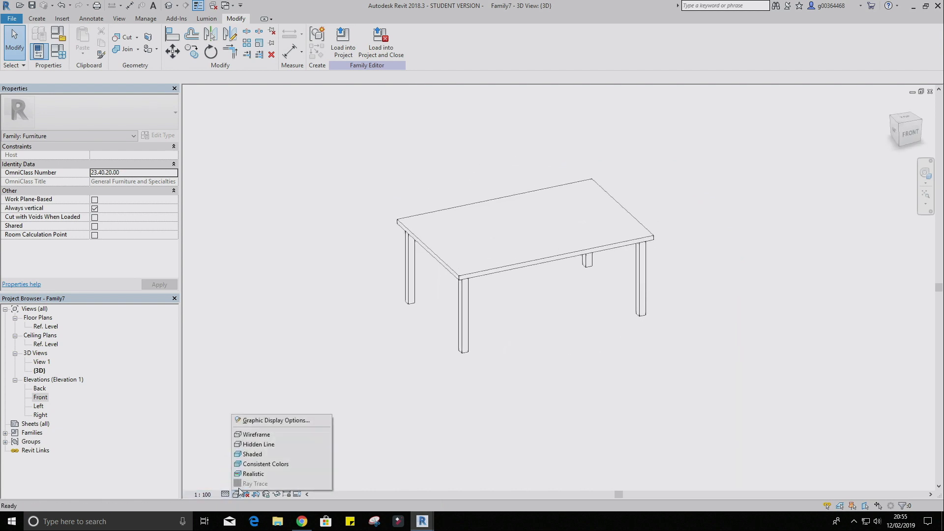
left_click(261, 459)
Link the tabletop's material to a new type parameter named "Table Top Finish", grouped under Materials and Finishes.
middle_click_drag(598, 352, 436, 267, "shift")
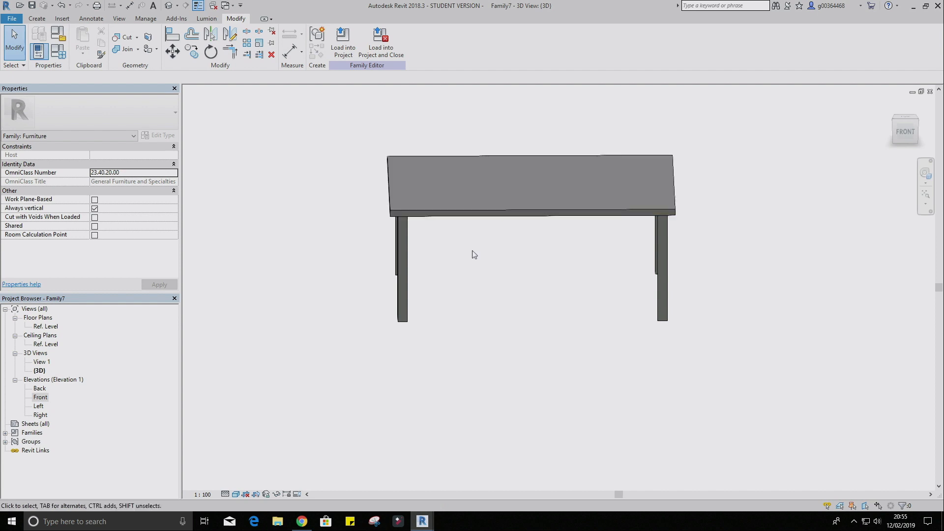
middle_click_drag(474, 252, 525, 273, "shift")
left_click(521, 231)
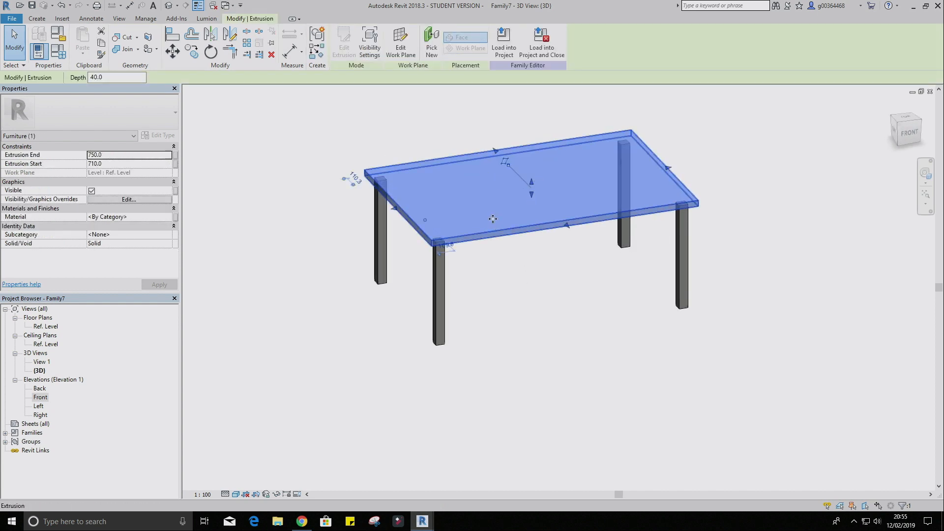
left_click(175, 221)
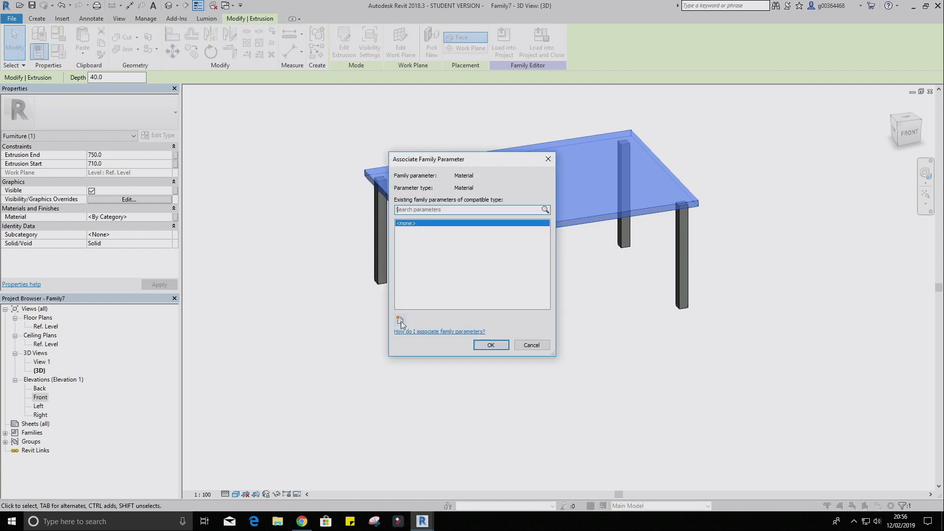
left_click(399, 320)
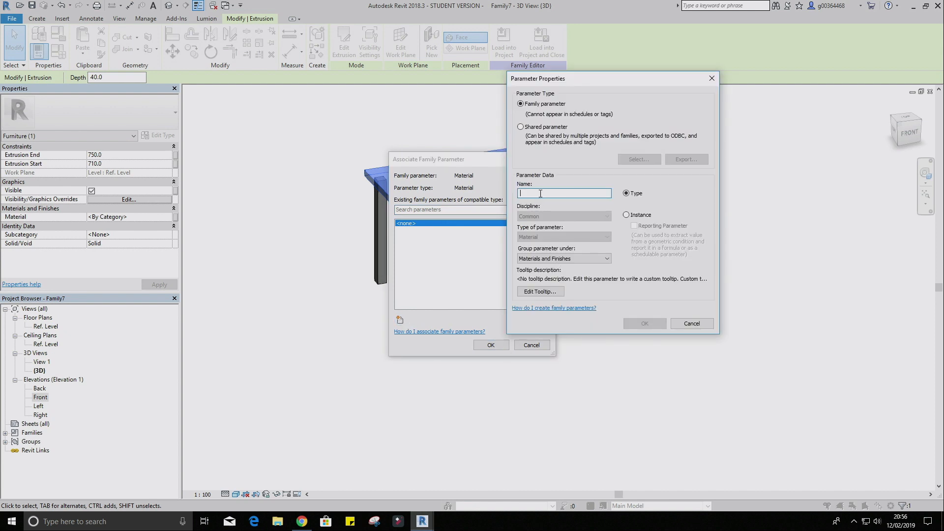
type("Table Top Finish")
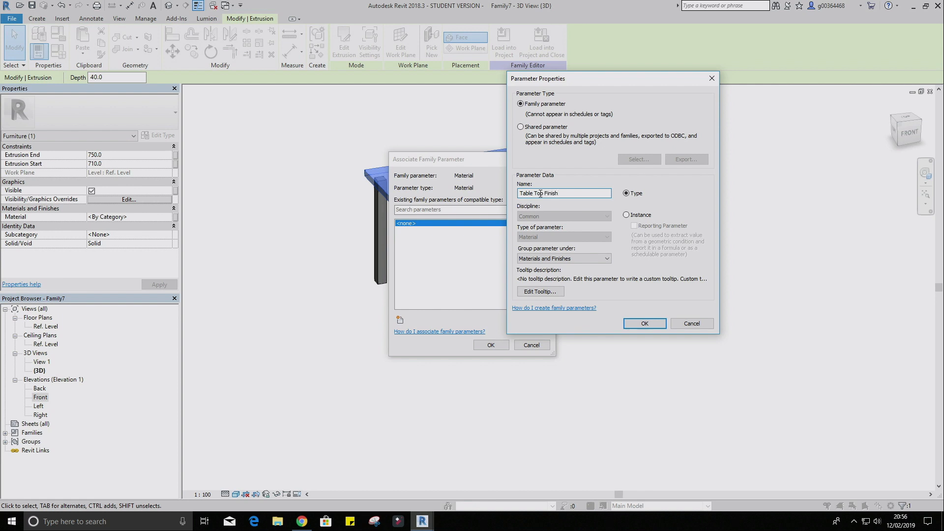
left_click(644, 324)
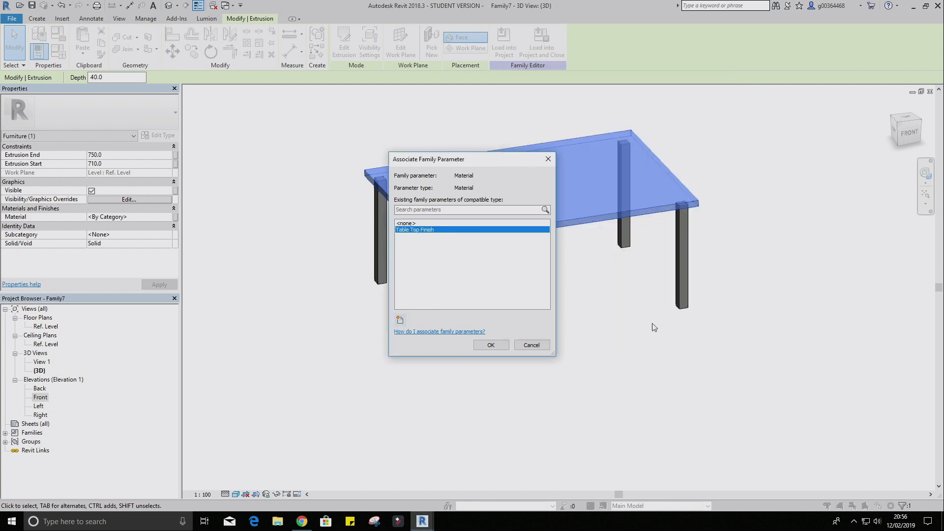
left_click(493, 346)
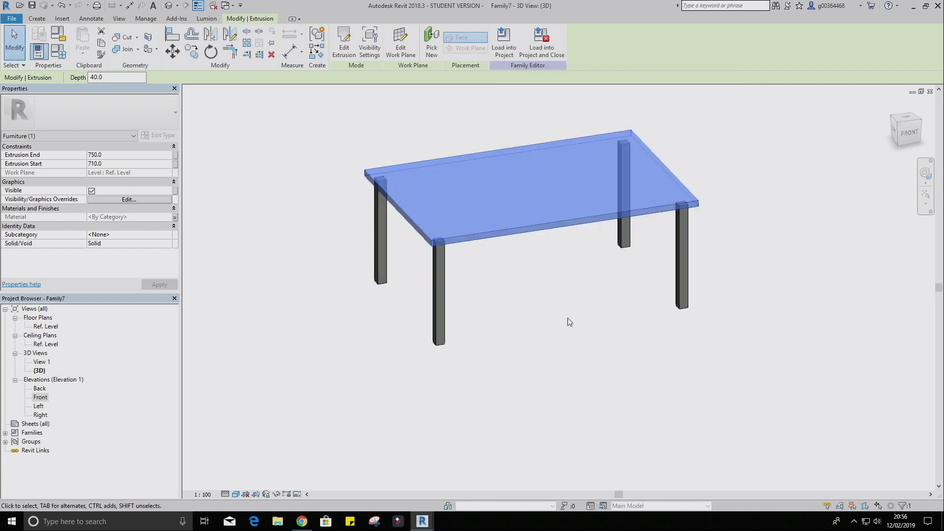
Link the material of all four legs to a new type parameter named "Table Leg Finish".
left_click(762, 337)
left_click_drag(780, 331, 359, 248)
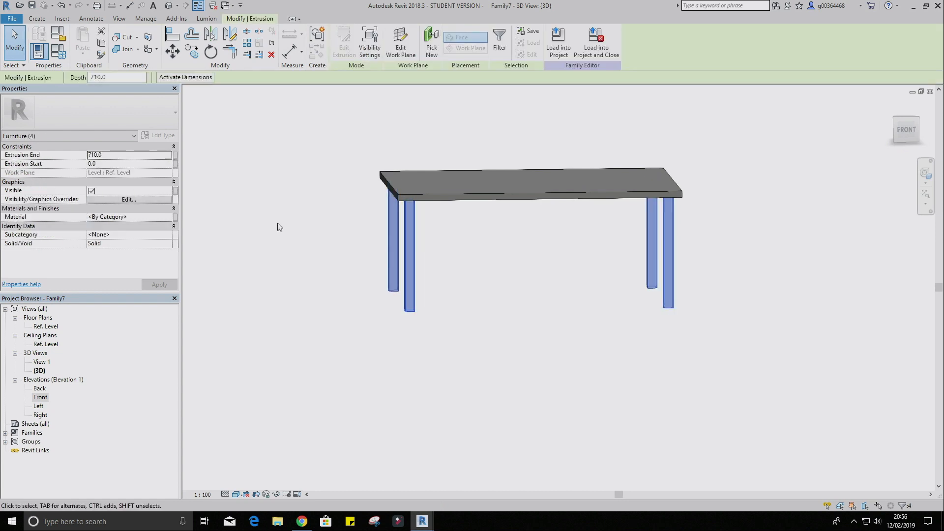
left_click(175, 217)
left_click(400, 320)
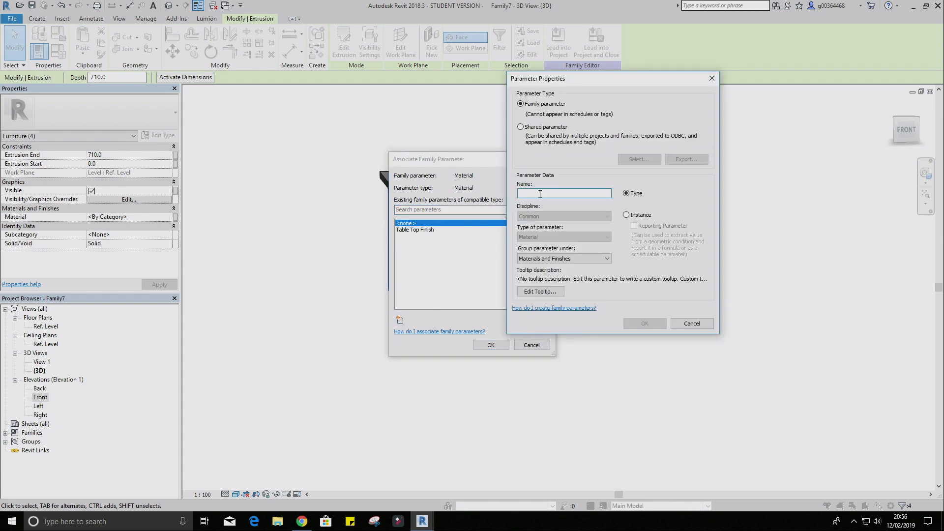
type("Table Leg Finish")
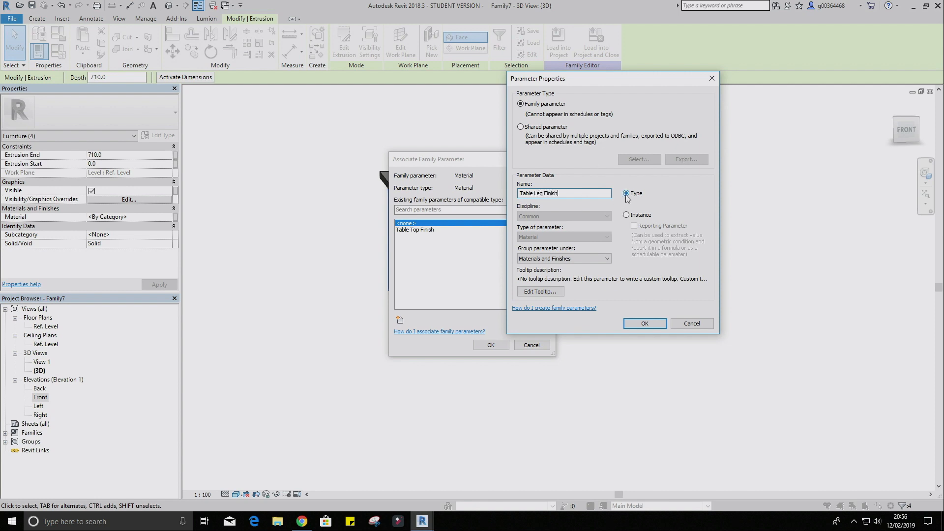
left_click(644, 323)
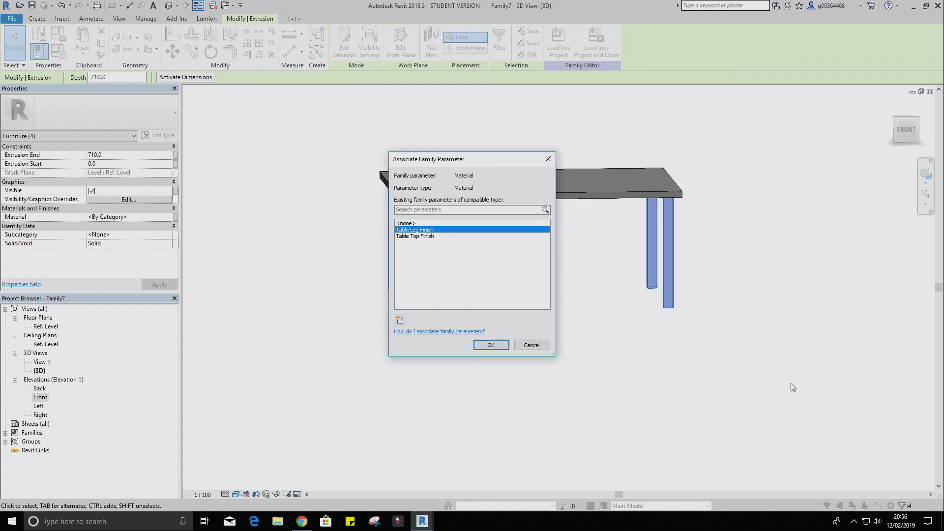
left_click(491, 344)
middle_click_drag(511, 253, 502, 278, "shift")
left_click(352, 204)
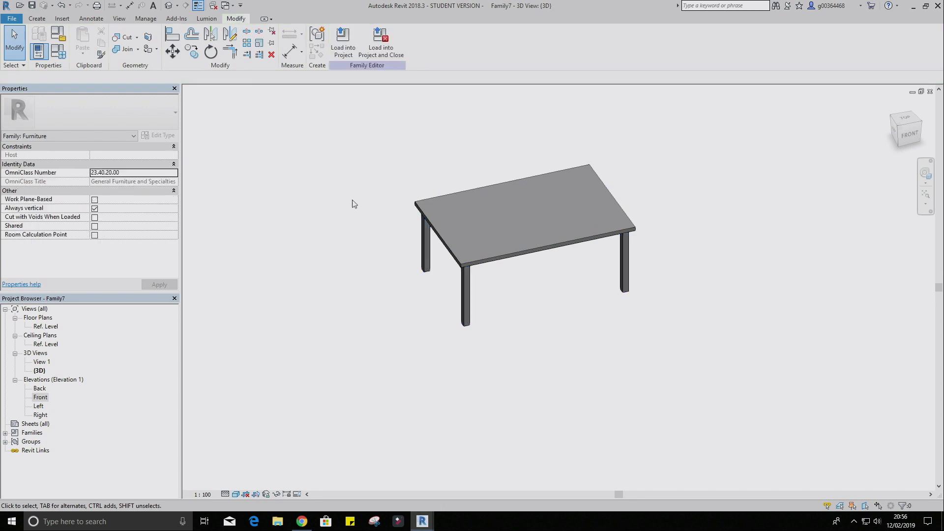
Add Wood (Oak) from the Autodesk Materials library and assign it to the Table Top Finish parameter.
left_click(58, 52)
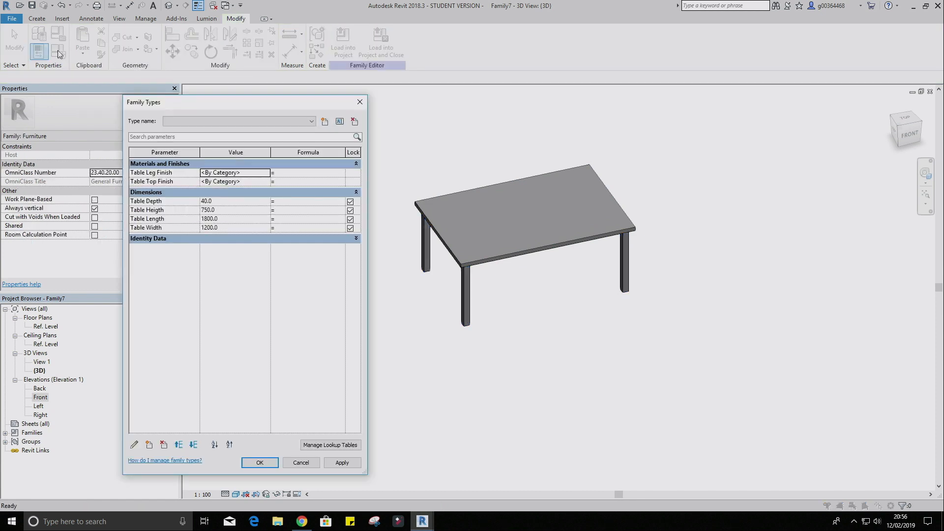
left_click(253, 182)
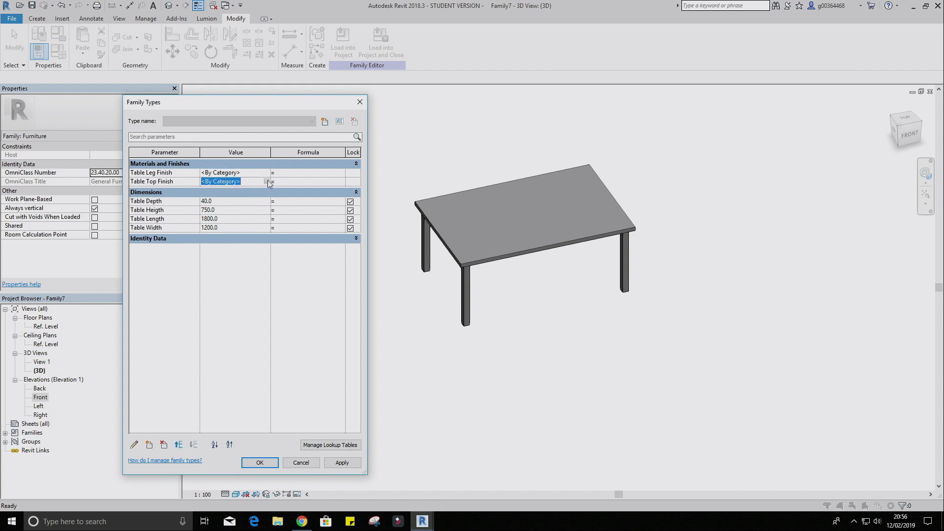
left_click(266, 181)
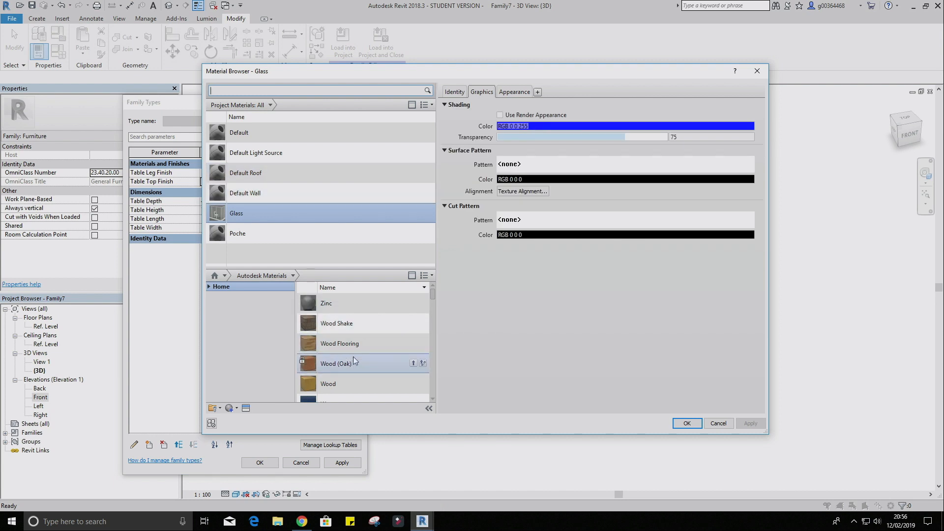
left_click(413, 364)
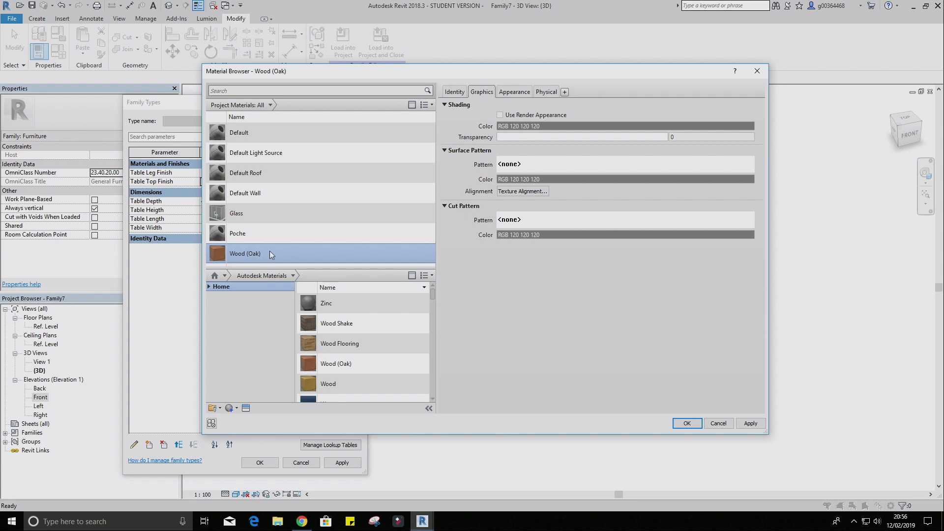
left_click(686, 423)
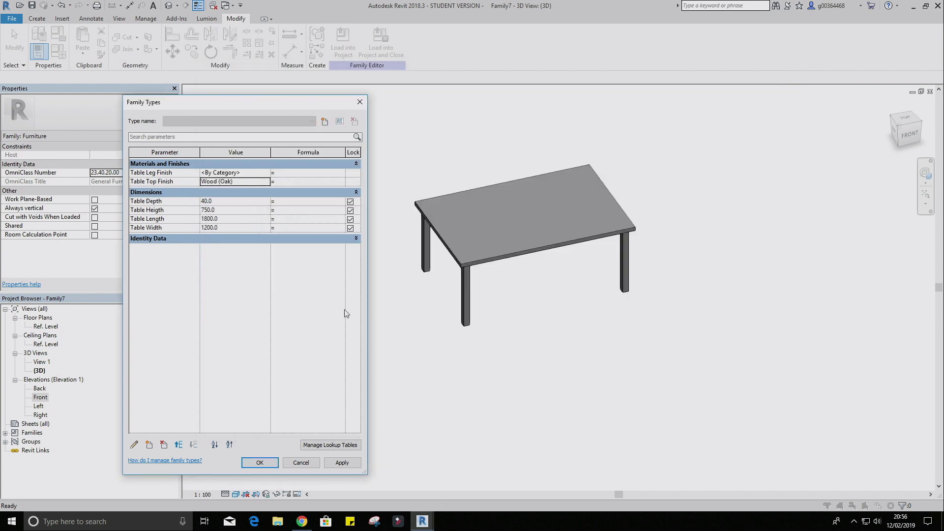
Assign Wood (Oak) to the Table Leg Finish parameter, replacing the existing duplicate appearance, and accept the family types.
left_click(242, 172)
left_click(265, 172)
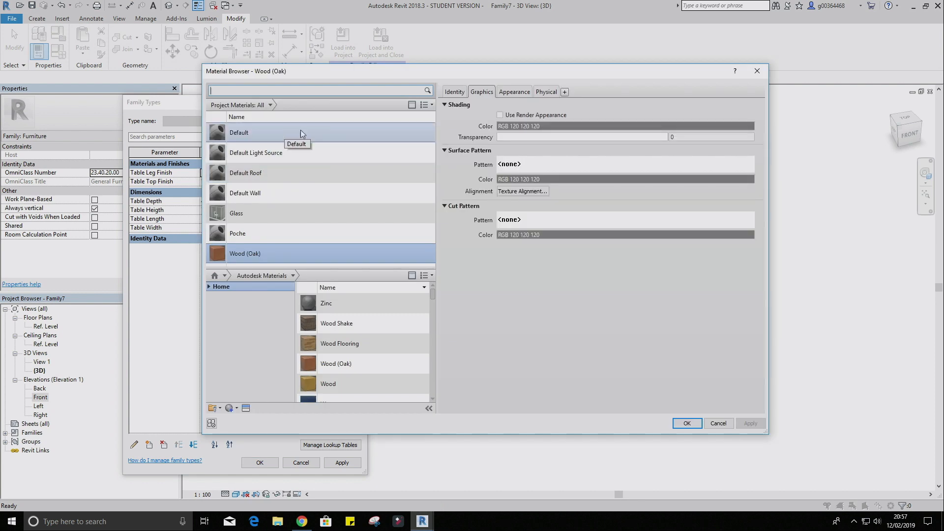
left_click(422, 365)
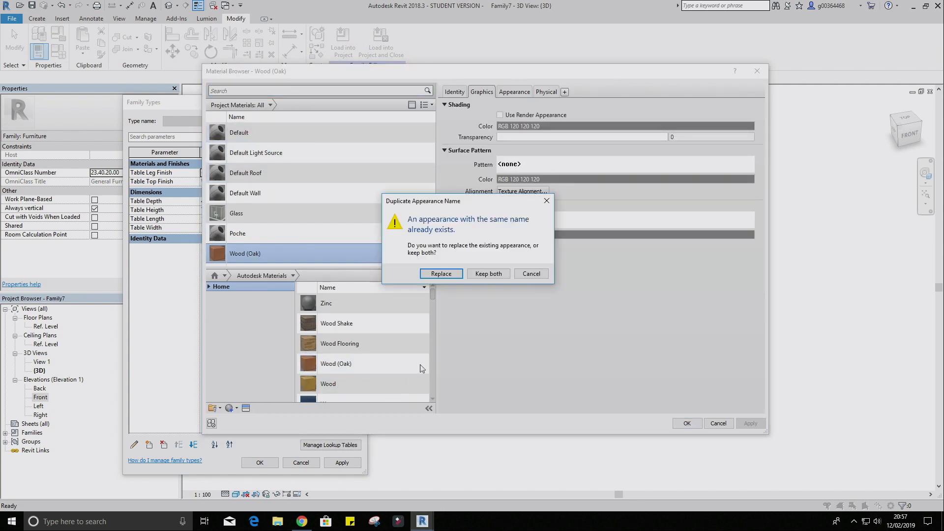
left_click(450, 276)
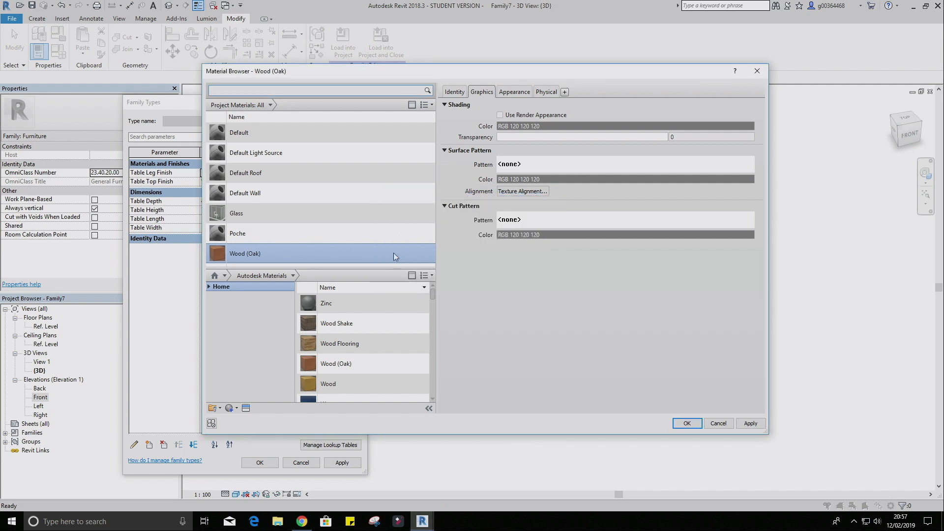
left_click(684, 423)
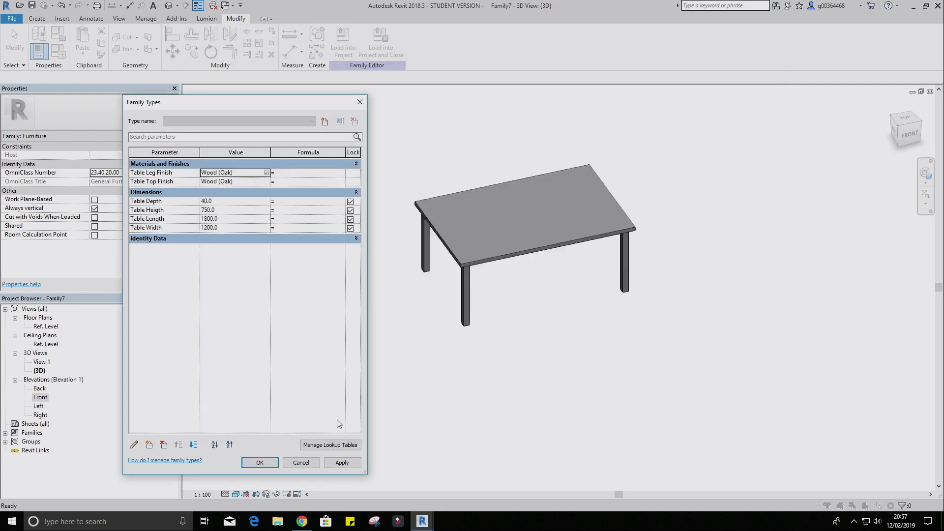
left_click(259, 462)
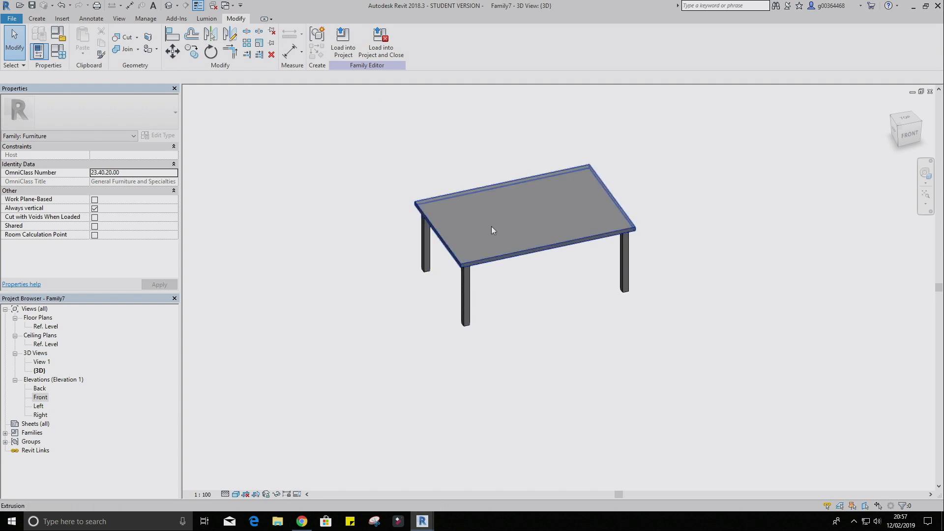
Switch the 3D view to the Realistic visual style and view the table from the back.
left_click(236, 495)
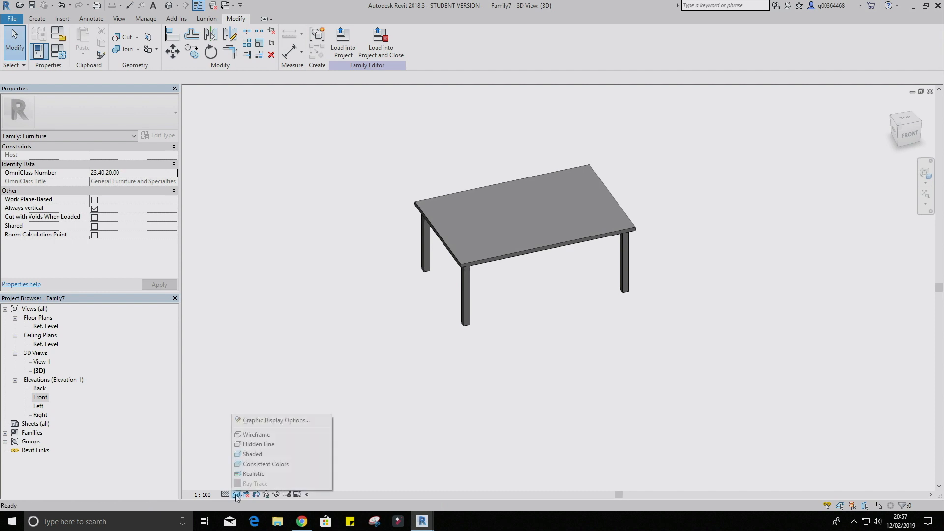
left_click(253, 475)
middle_click_drag(337, 327, 561, 303, "shift")
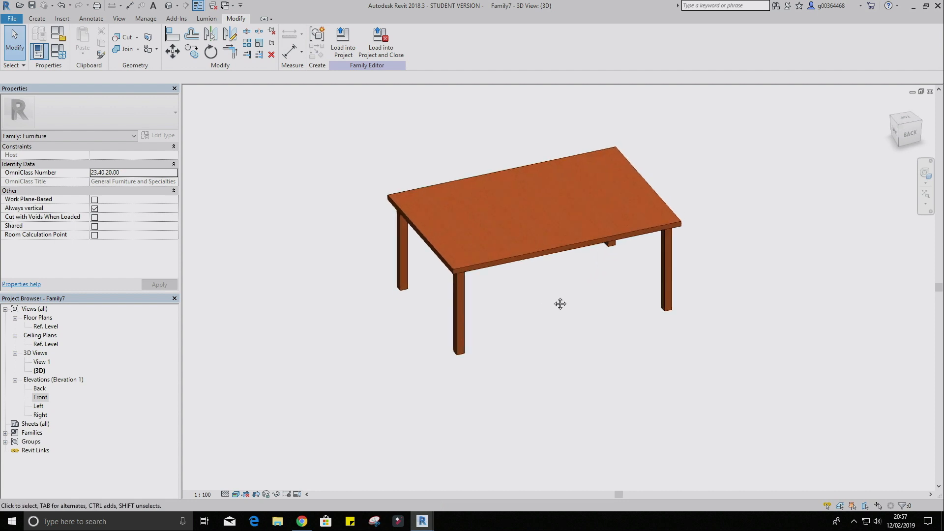
Create a new family type named "Oak 1800 x 1200".
left_click(58, 50)
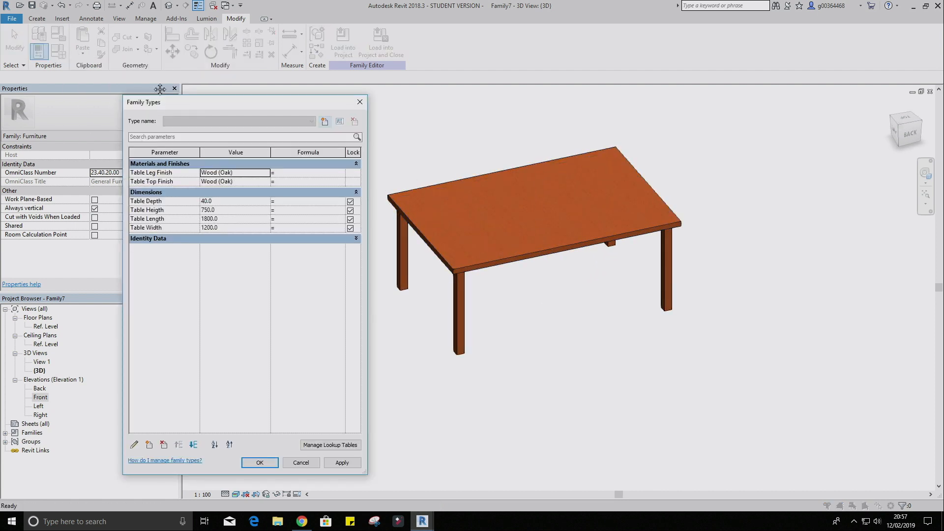
left_click(325, 122)
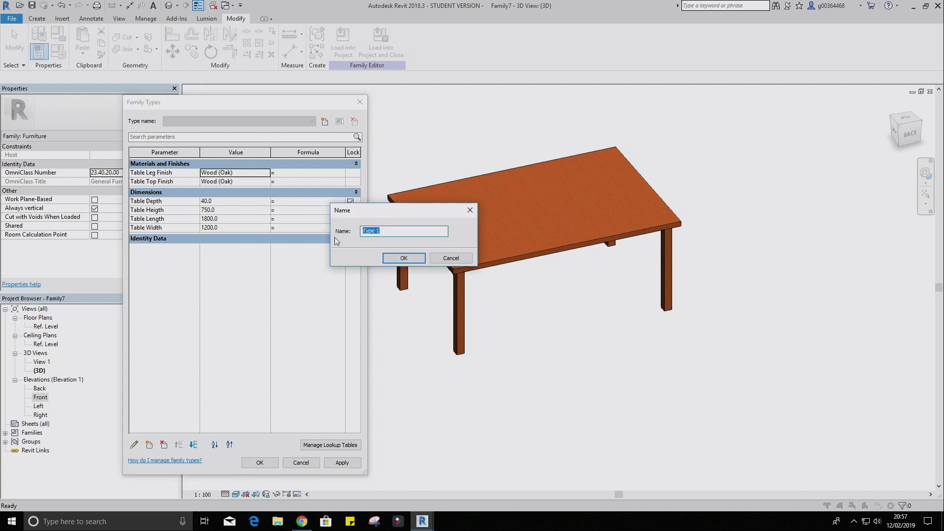
type("Oak 1800 x 1200")
left_click(403, 258)
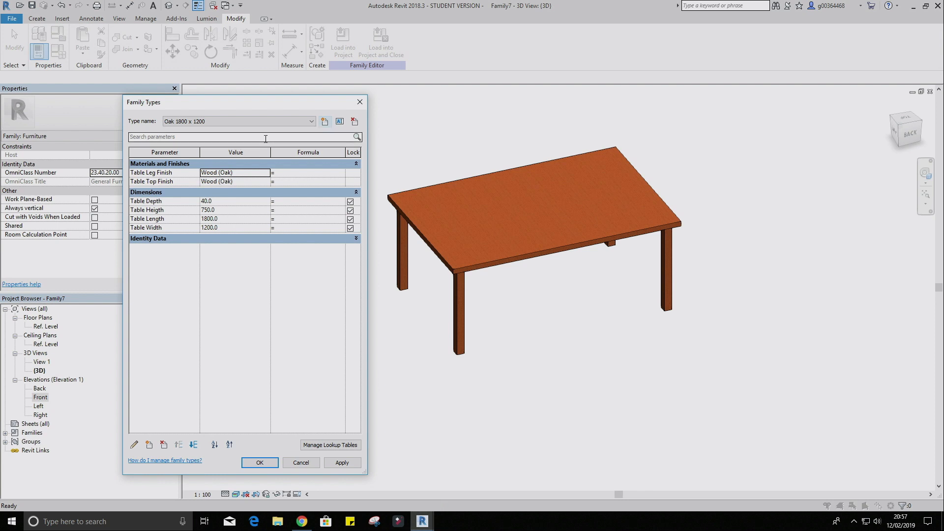
Create a new family type named "Glass Coffee Table".
left_click(325, 122)
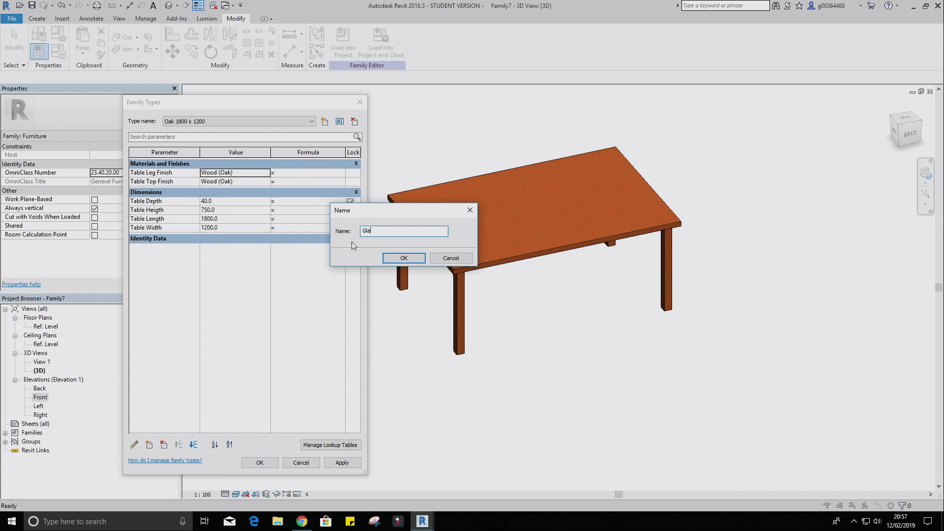
type("Glass Coffee Table")
left_click(389, 260)
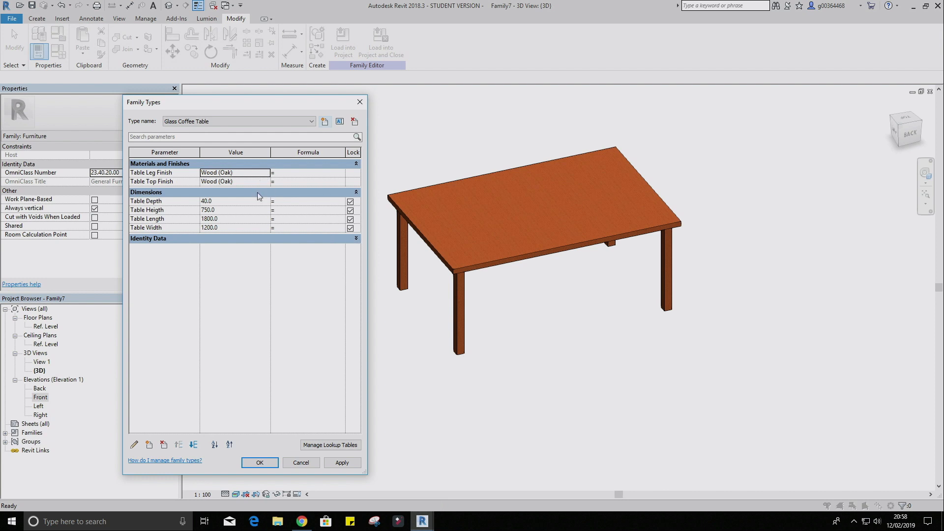
Set the Glass Coffee Table type's dimensions to depth 10, height 500, length 1200 and width 600.
left_click(236, 201)
type("1")
left_click(234, 209)
type("500")
left_click(232, 219)
type("160")
Find the Glass material among the project materials and assign it to the Table Top Finish parameter.
left_click(266, 181)
left_click(266, 181)
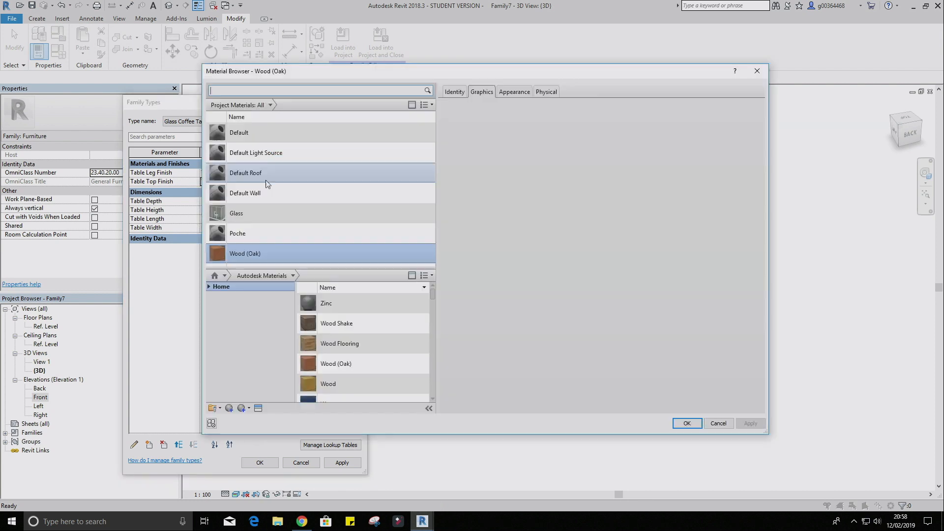
left_click(279, 90)
type("glass")
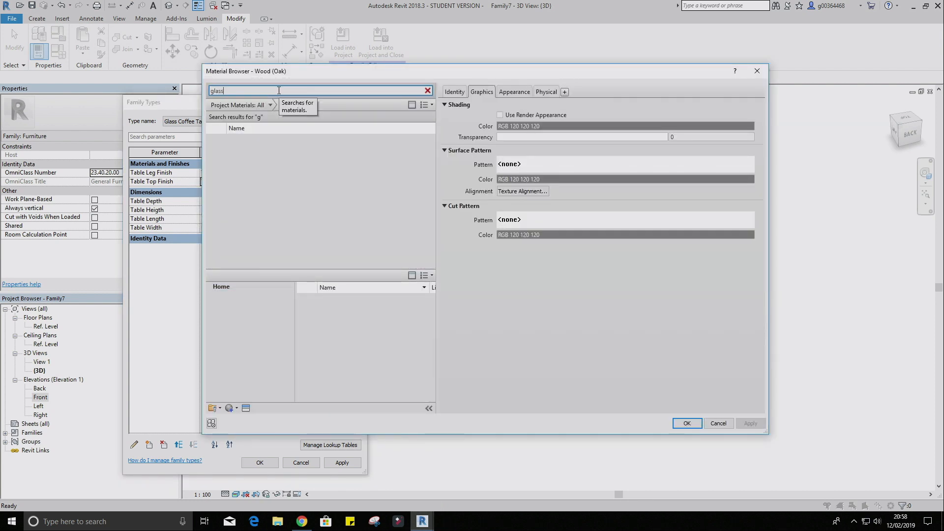
left_click(252, 143)
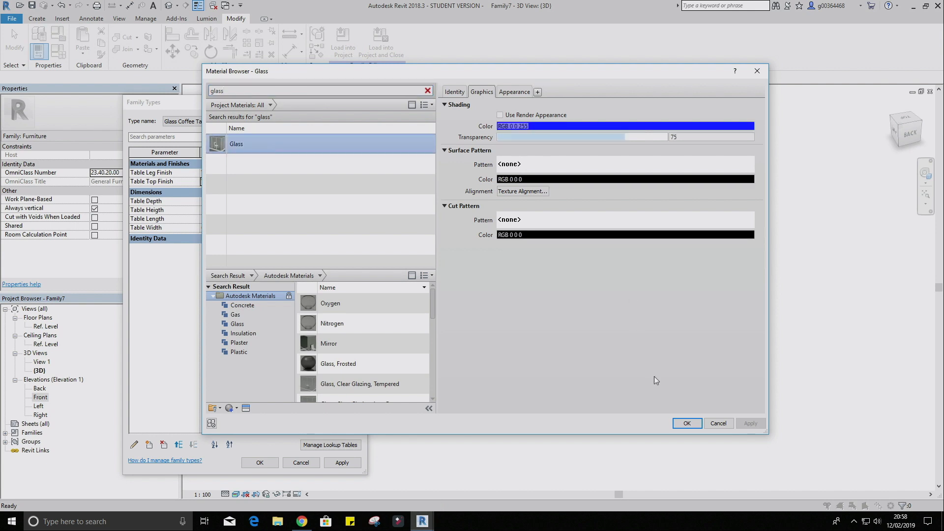
left_click(687, 423)
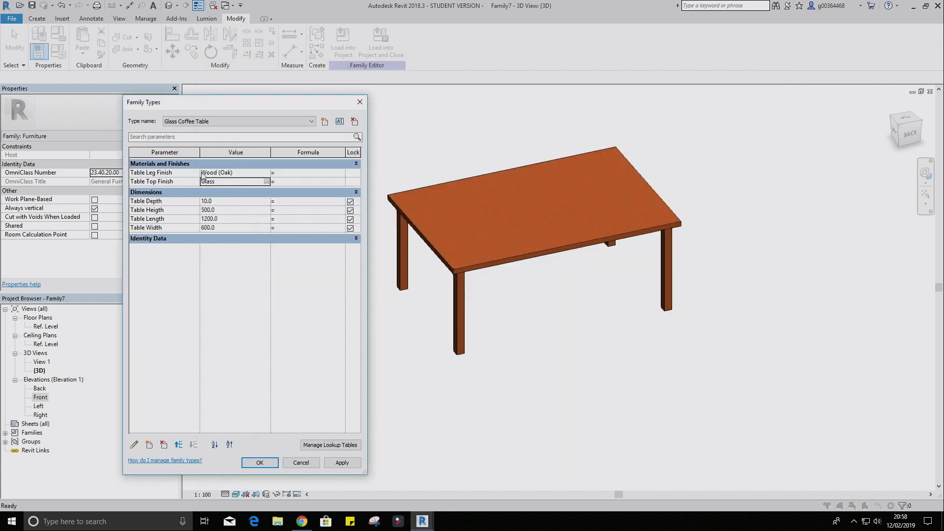
Add Stainless Steel, Polished from the Autodesk Materials library, assign it to the Table Leg Finish parameter, and accept the family types.
left_click(261, 173)
left_click(267, 172)
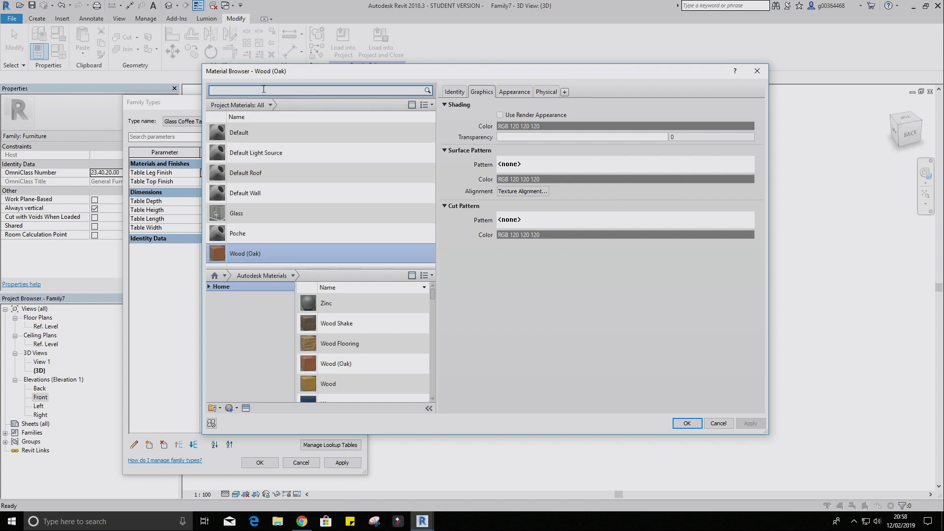
type("stai")
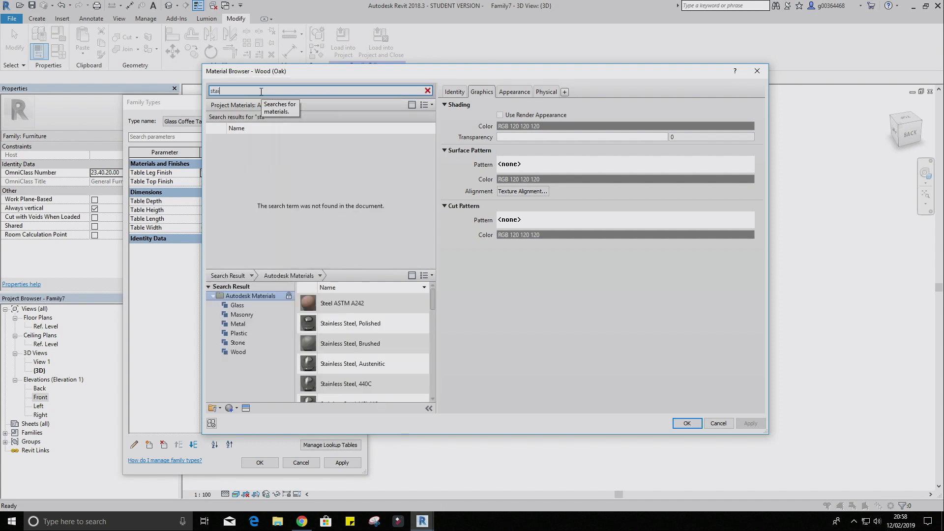
type("nles")
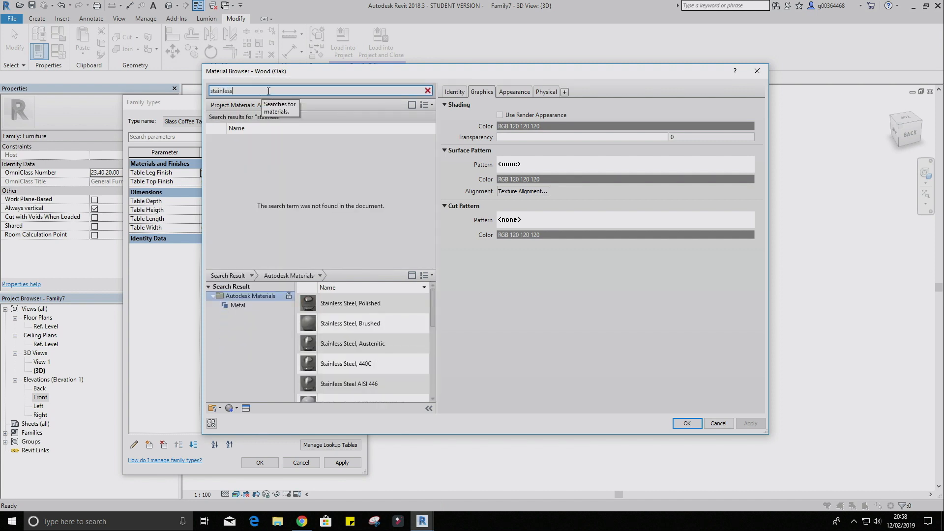
type("s")
mouse_move(412, 304)
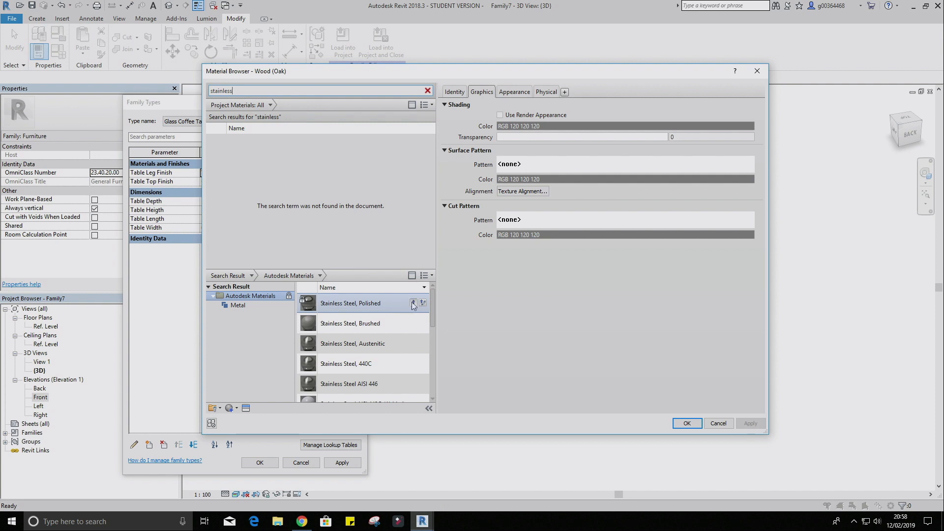
left_click(413, 303)
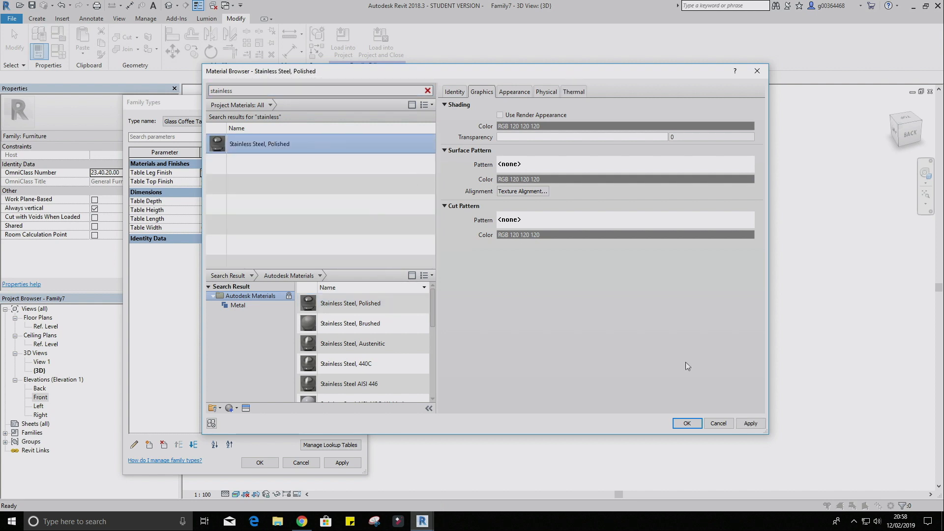
left_click(687, 423)
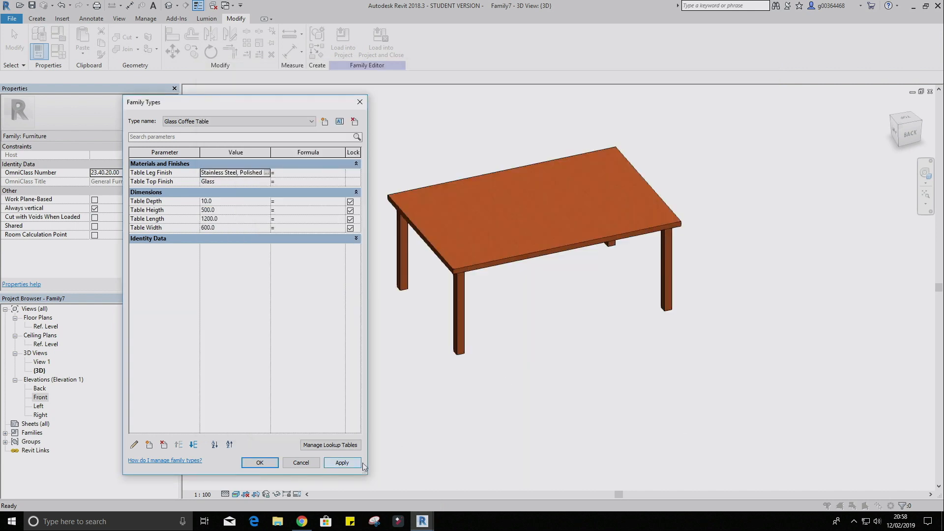
left_click(260, 463)
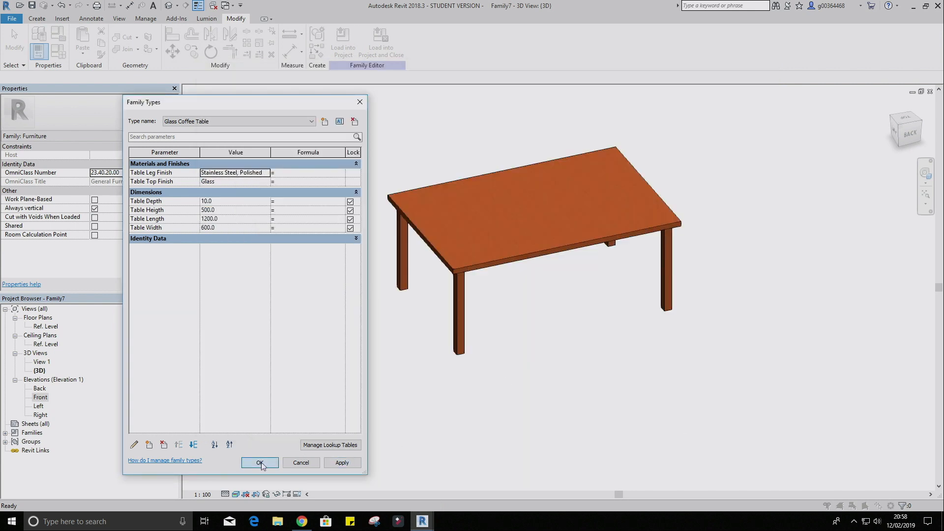
Switch the family back to the Oak 1800 x 1200 type and inspect the table from several angles in 3D.
middle_click_drag(559, 295, 629, 301, "shift")
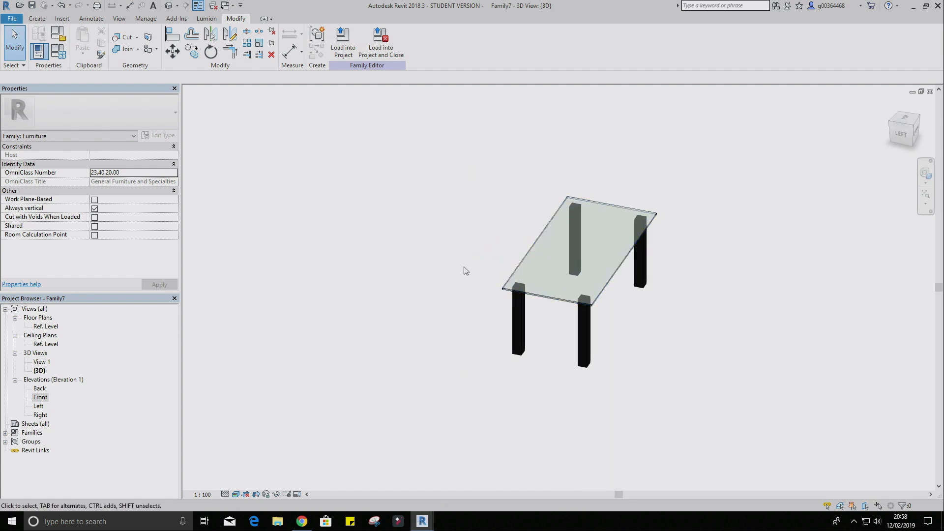
left_click(58, 53)
left_click(227, 122)
left_click(217, 136)
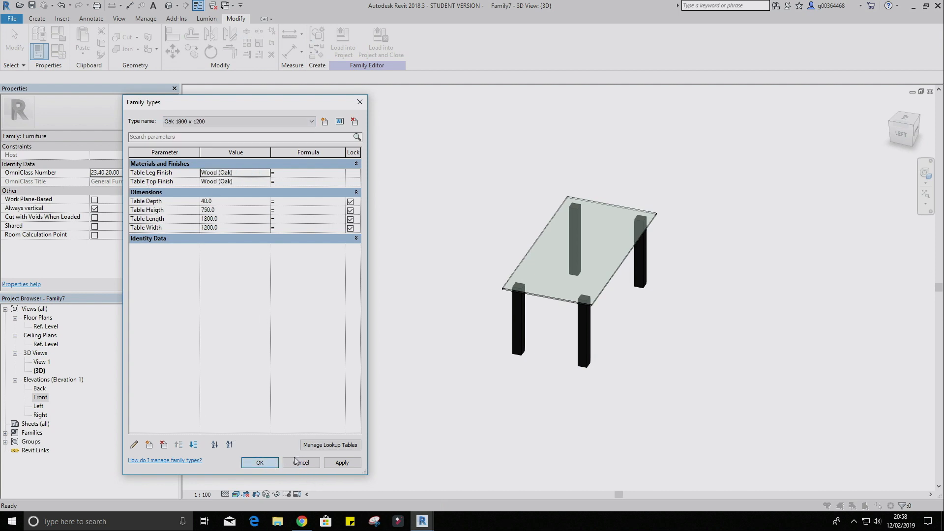
left_click(260, 463)
middle_click_drag(554, 368, 531, 357, "shift")
middle_click_drag(472, 314, 553, 362, "shift")
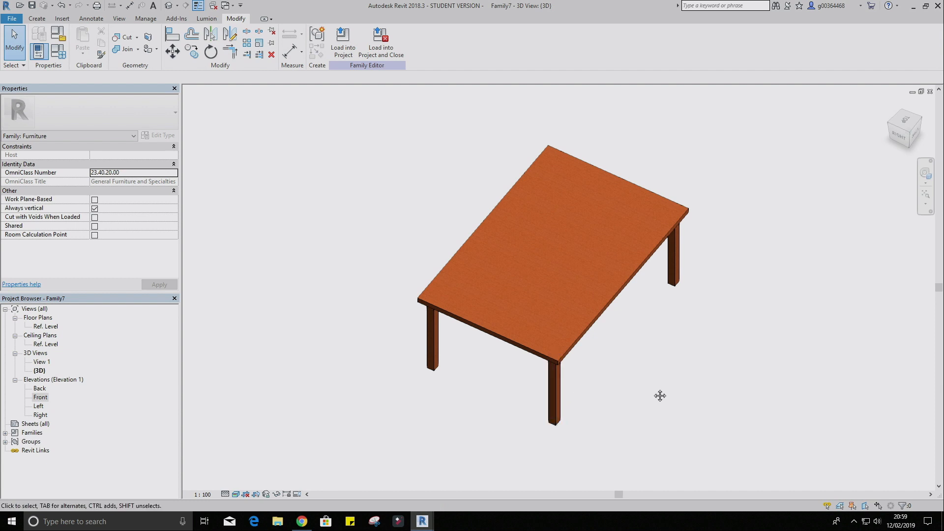
middle_click_drag(719, 436, 468, 338, "shift")
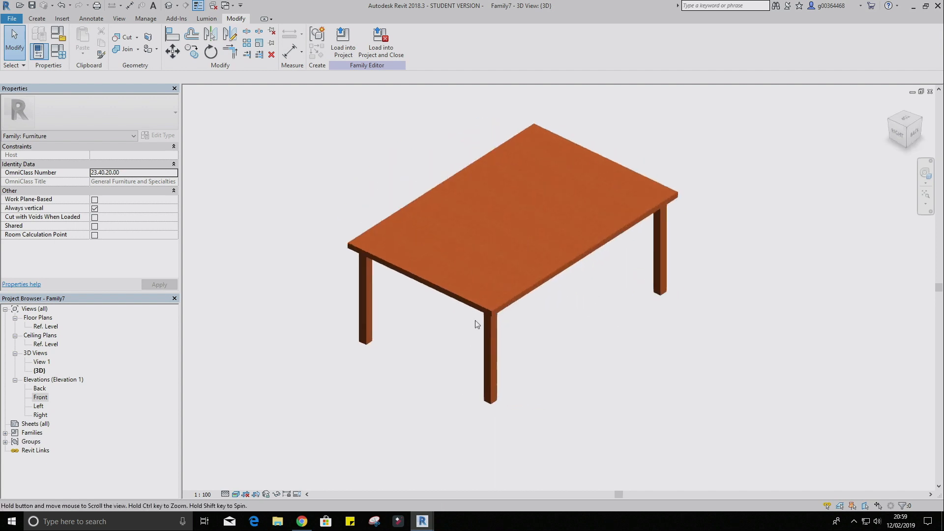